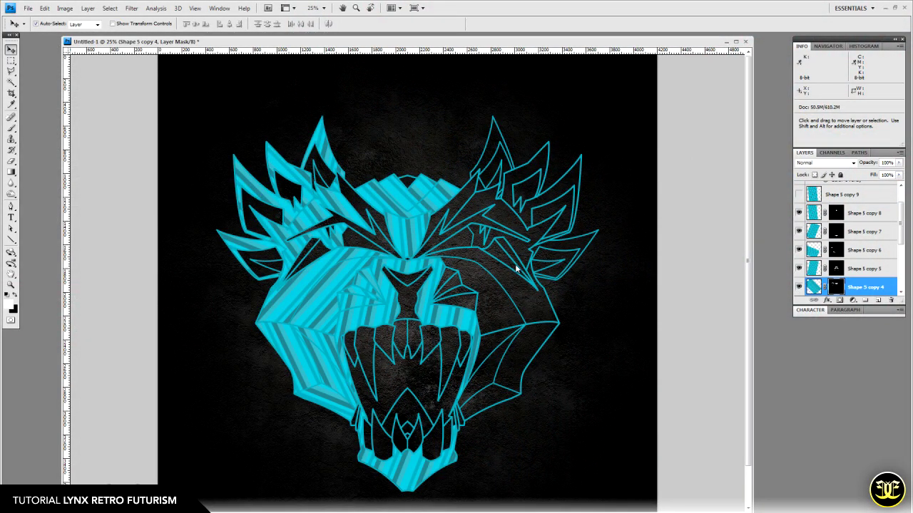
- Duplicate the hidden Shape 5 copy 9 layer, then make the original visible while the duplicate stays hidden
key(space)
drag(485, 344, 489, 314)
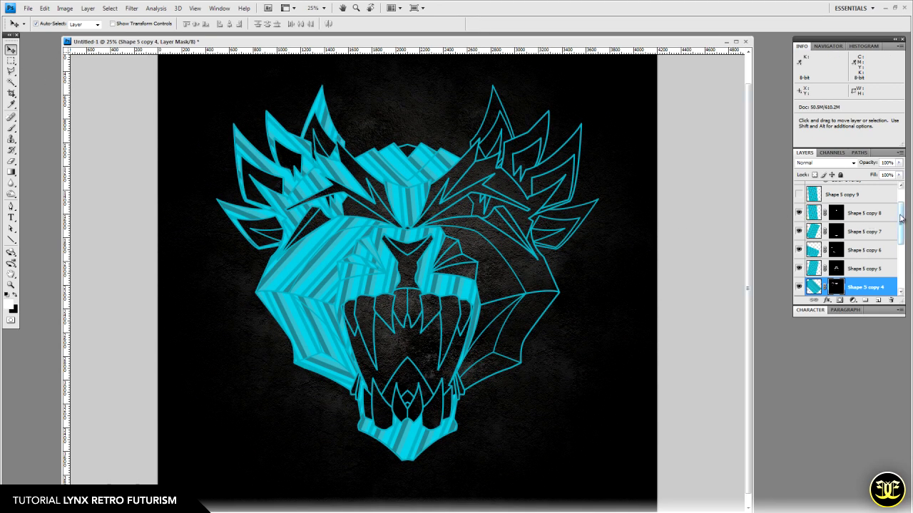
scroll(900, 218, up, 2)
drag(846, 222, 878, 299)
click(799, 231)
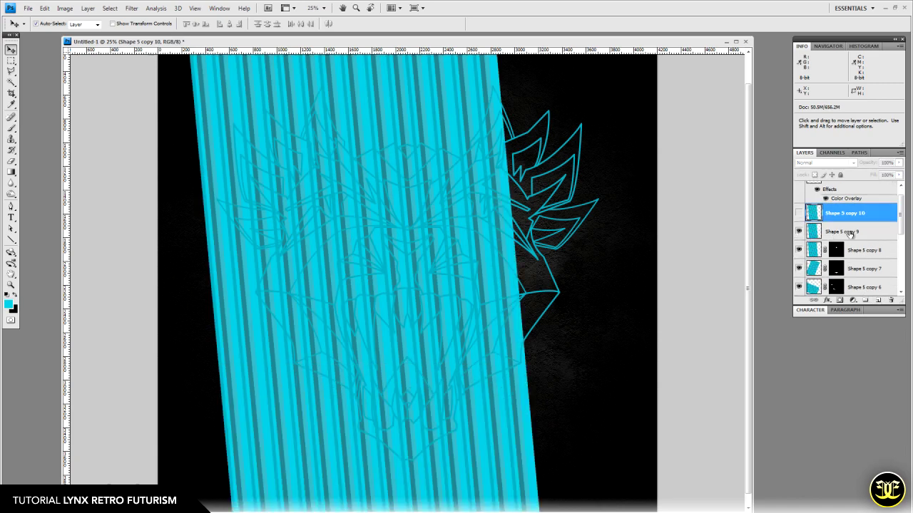
- Recolor the Shape 5 copy 9 stripes from cyan to red using Hue/Saturation with the hue at +155
click(850, 234)
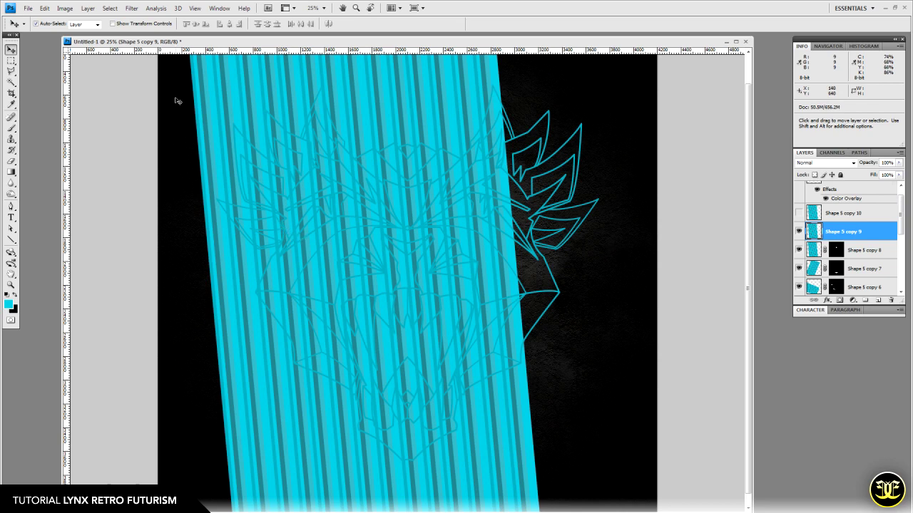
click(65, 8)
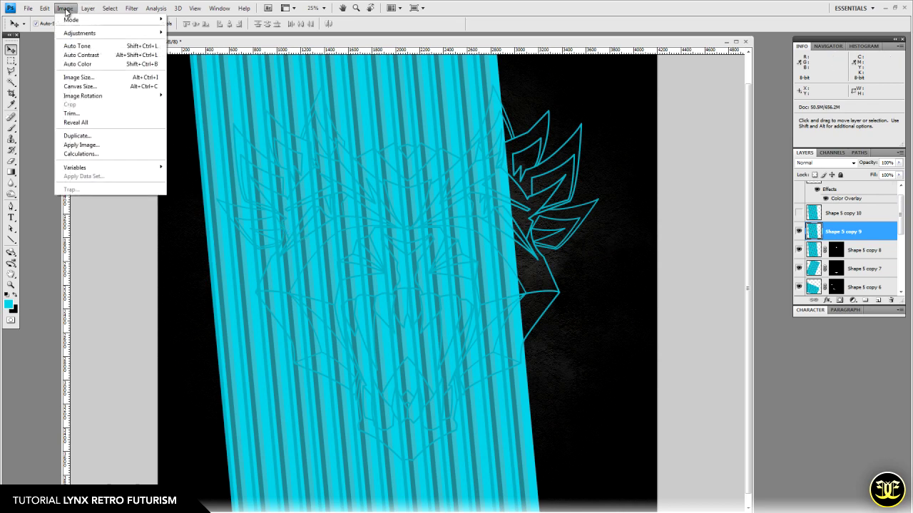
mouse_move(70, 33)
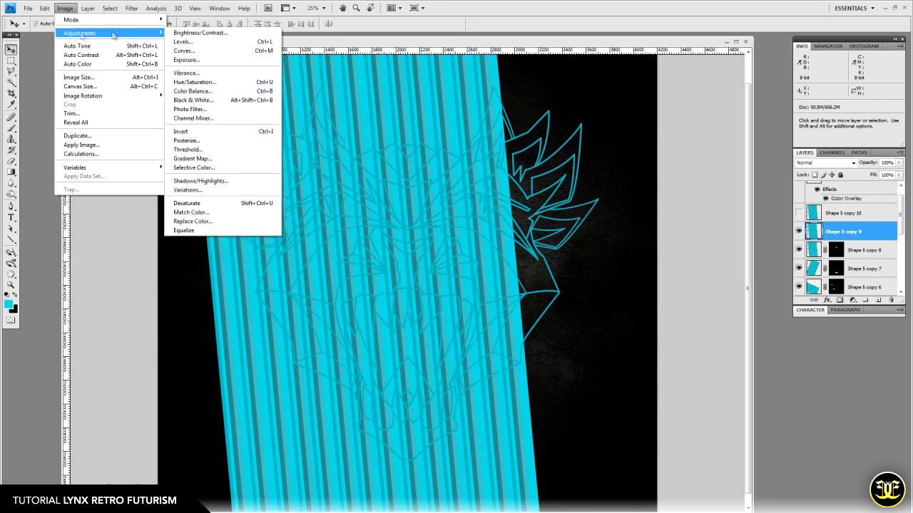
click(215, 83)
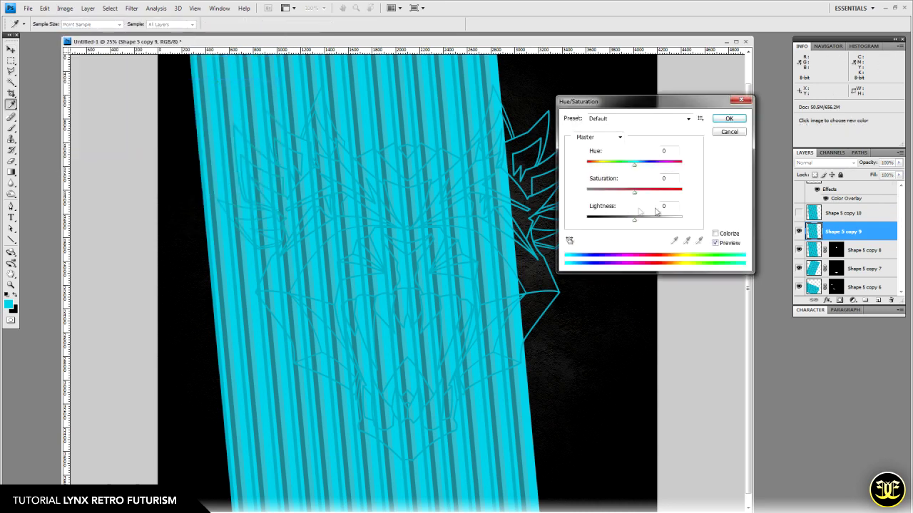
drag(635, 168, 681, 173)
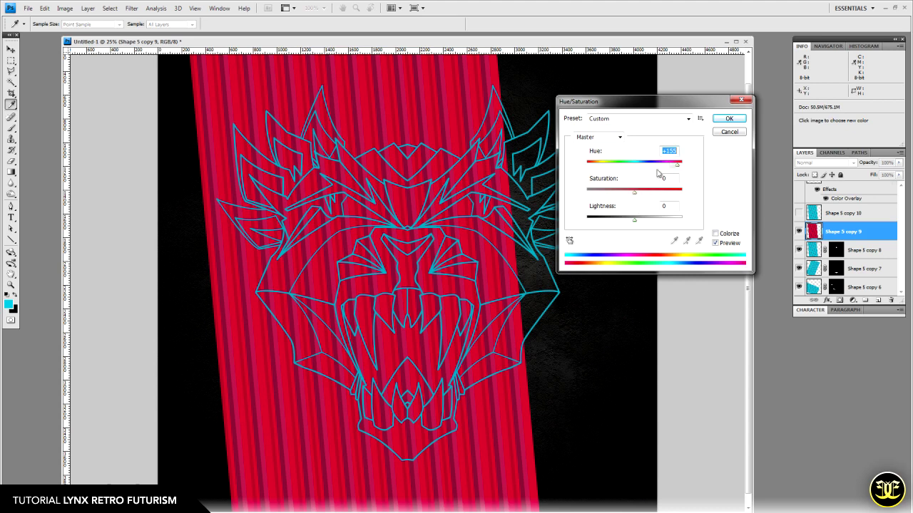
click(729, 119)
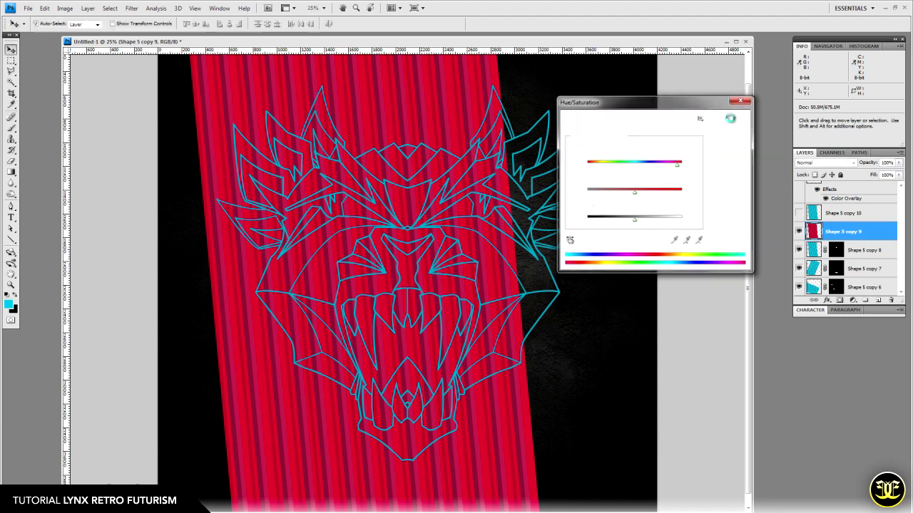
key(v)
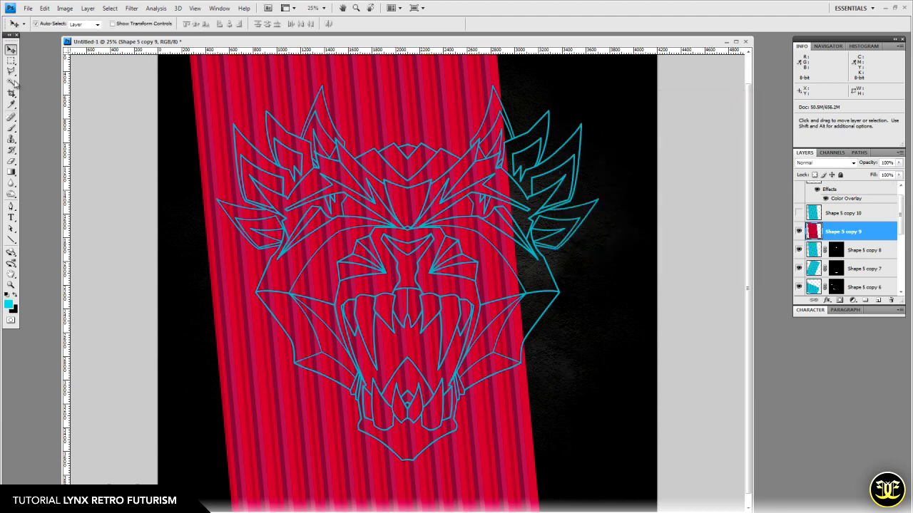
- Select the open mouth area between the fangs with the Magic Wand on the Layer 3 copy outline layer
click(11, 287)
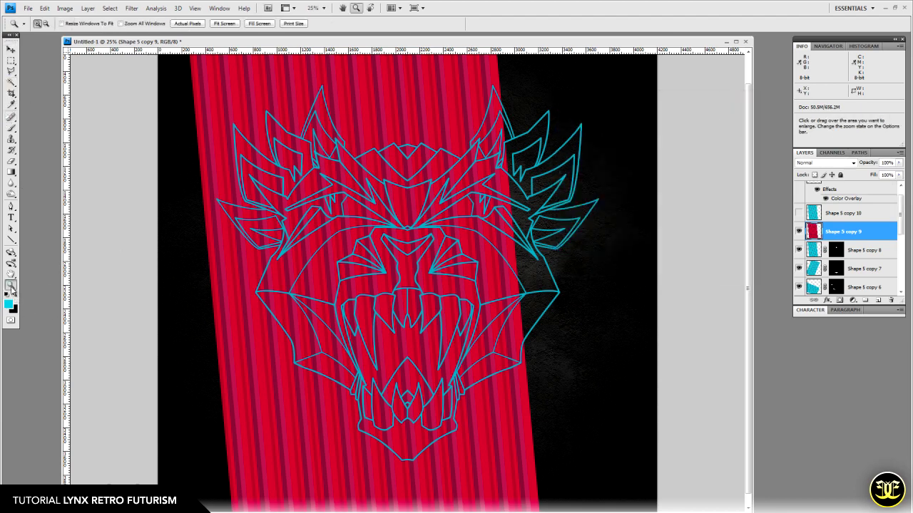
click(456, 310)
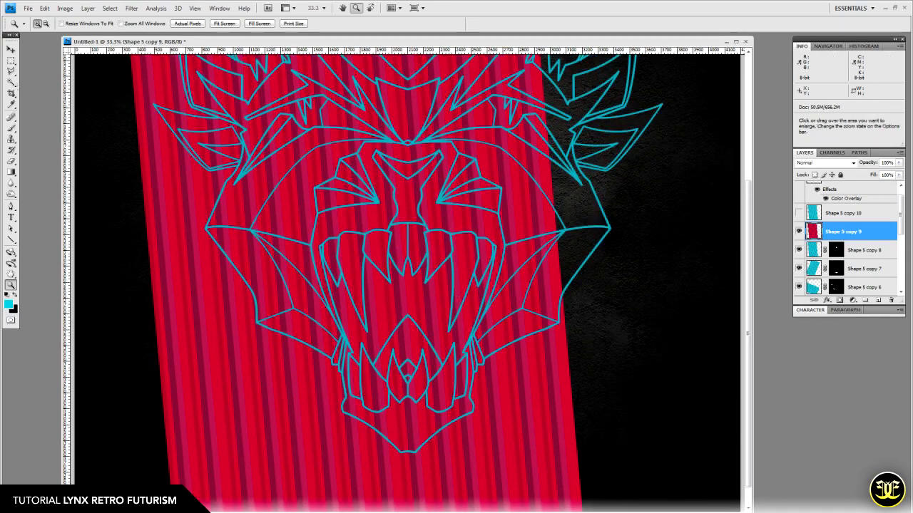
key(w)
scroll(879, 245, up, 1)
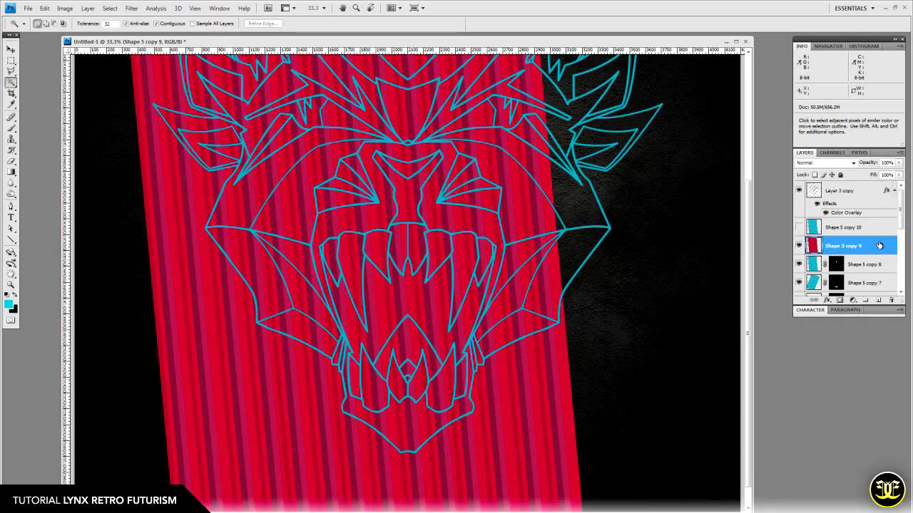
click(855, 193)
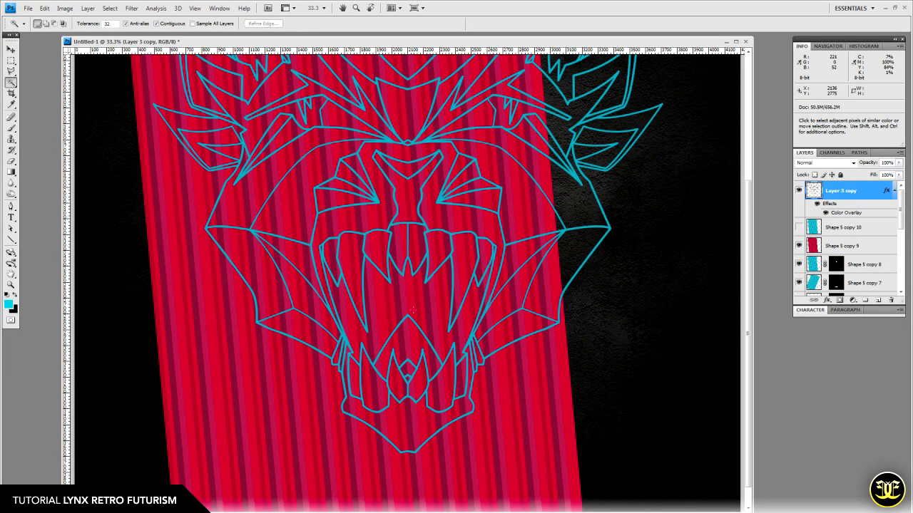
click(384, 308)
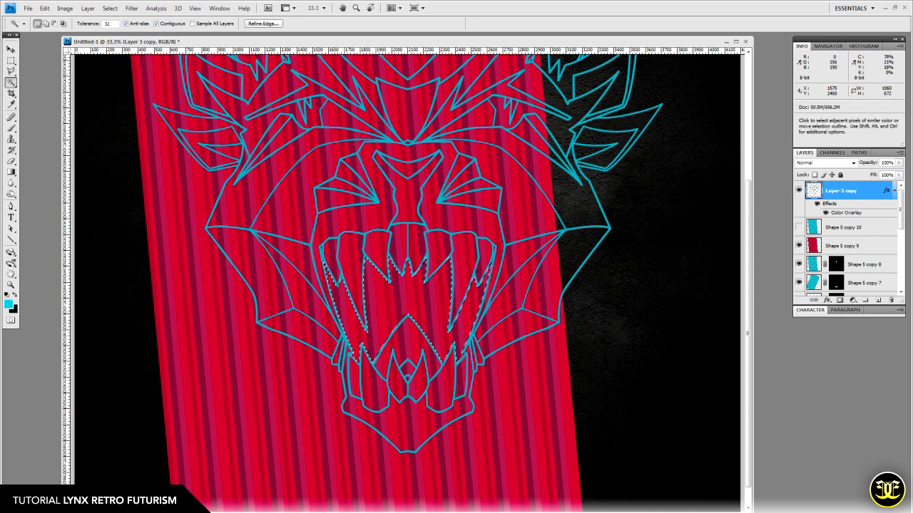
- Expand the mouth selection by 5 pixels and use it as a layer mask on Shape 5 copy 9
click(110, 9)
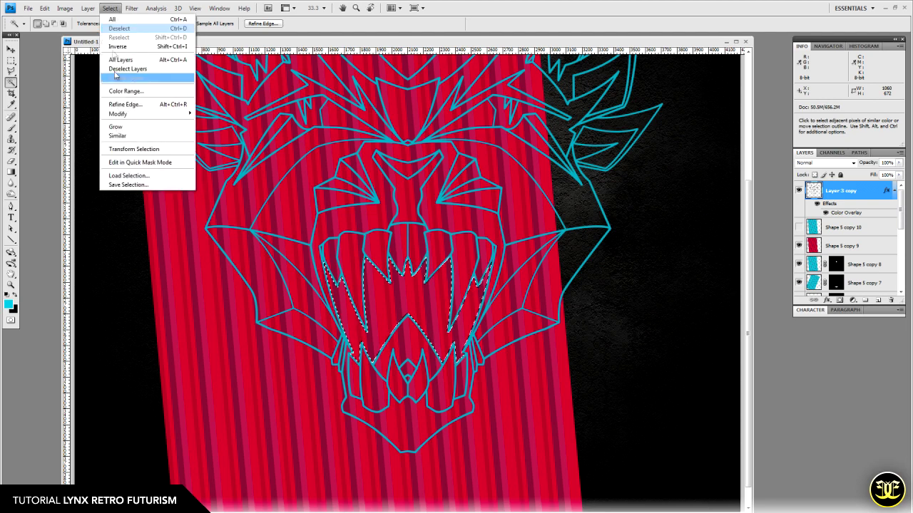
mouse_move(123, 115)
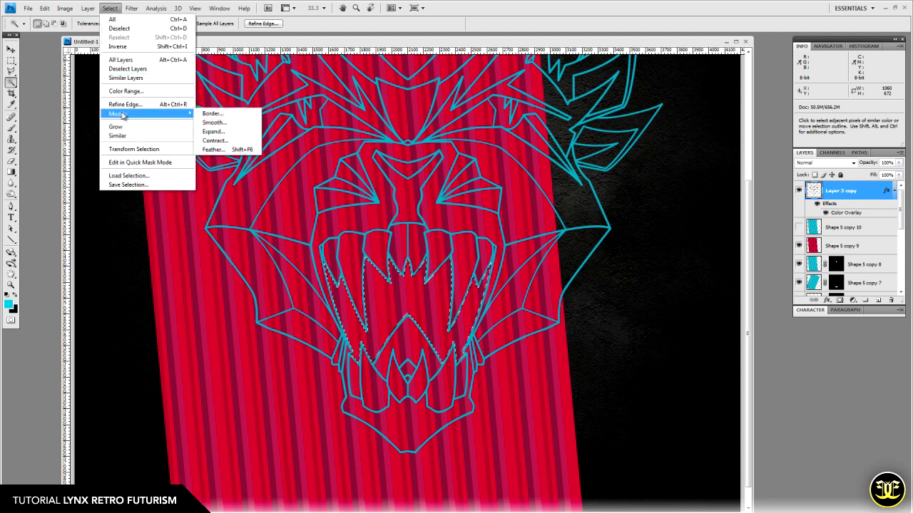
click(213, 131)
text(1)
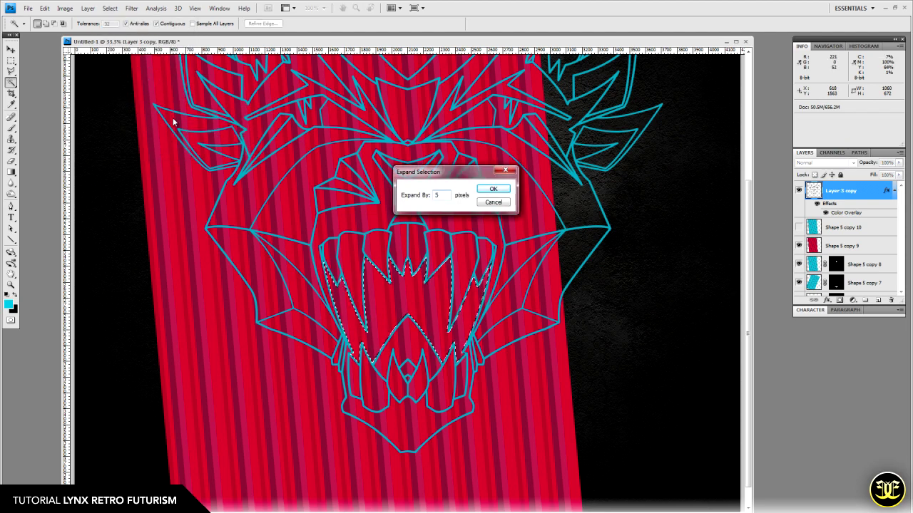
key(Return)
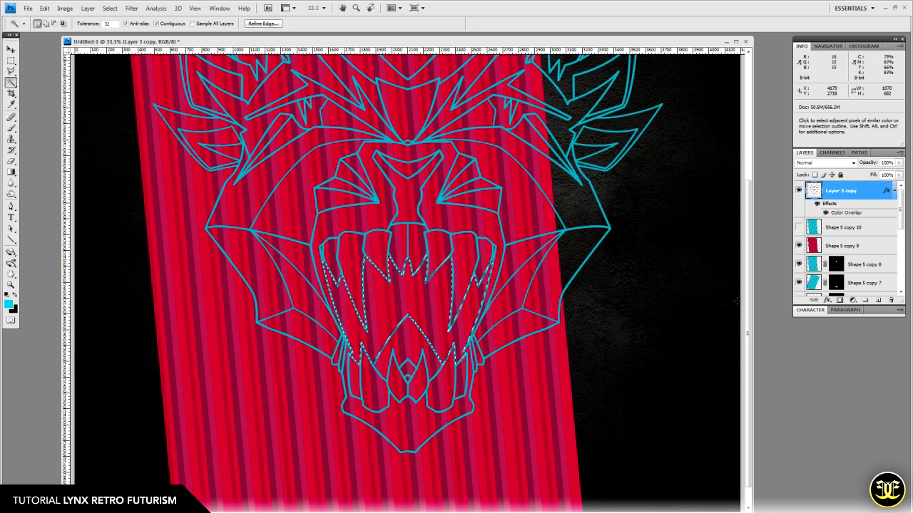
click(839, 246)
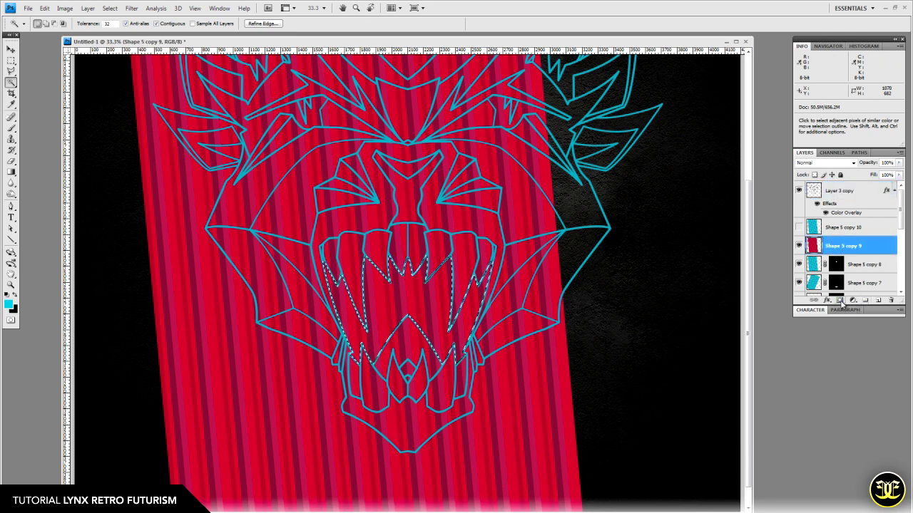
click(839, 301)
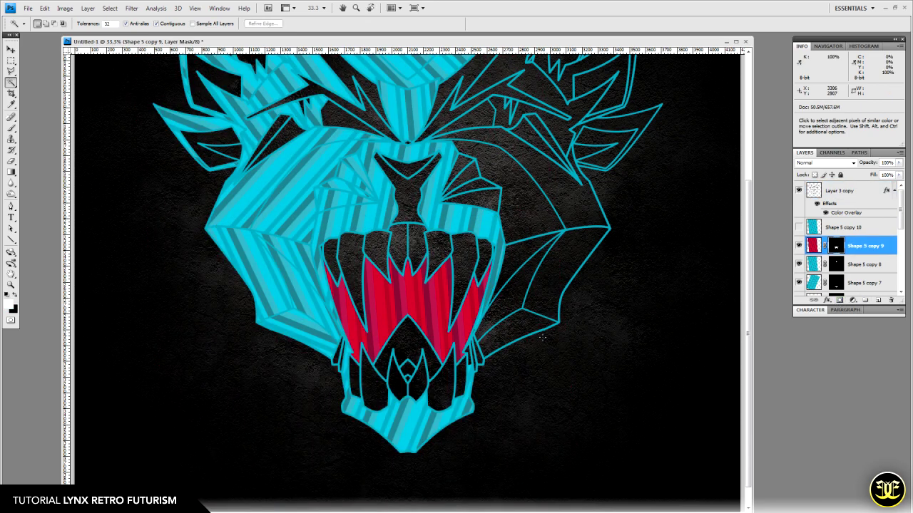
- Duplicate the masked red stripe layer and delete the layer mask from the duplicate
click(11, 50)
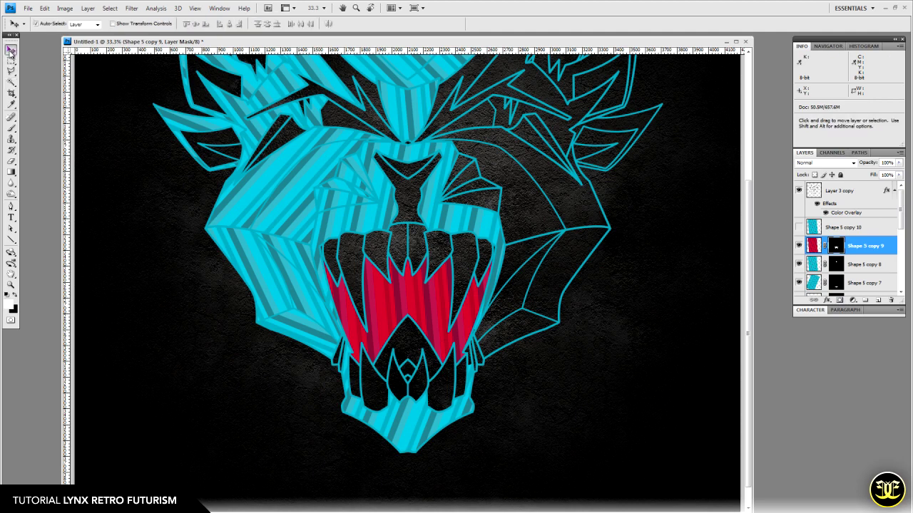
drag(868, 247, 879, 301)
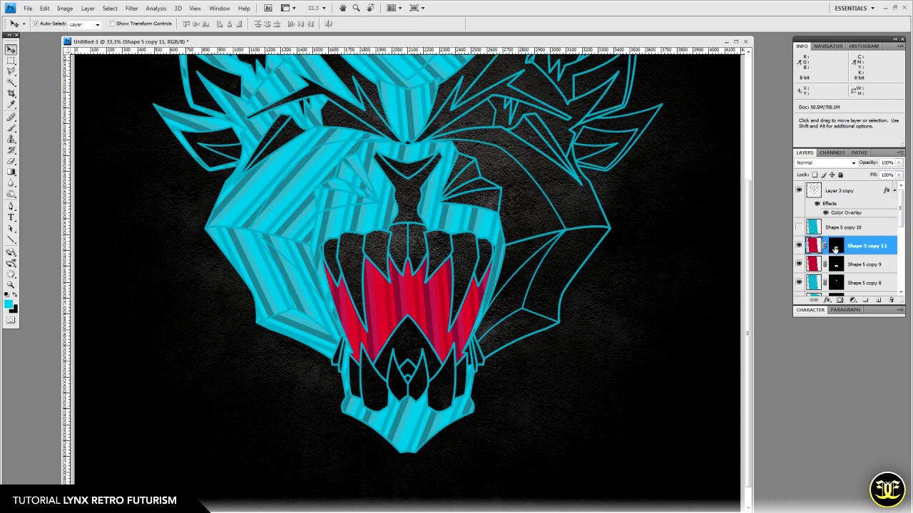
right_click(837, 246)
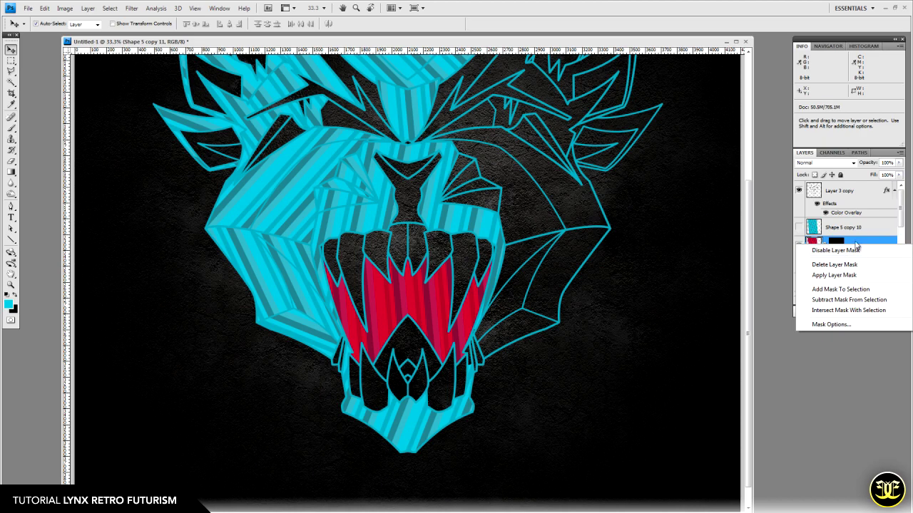
click(832, 265)
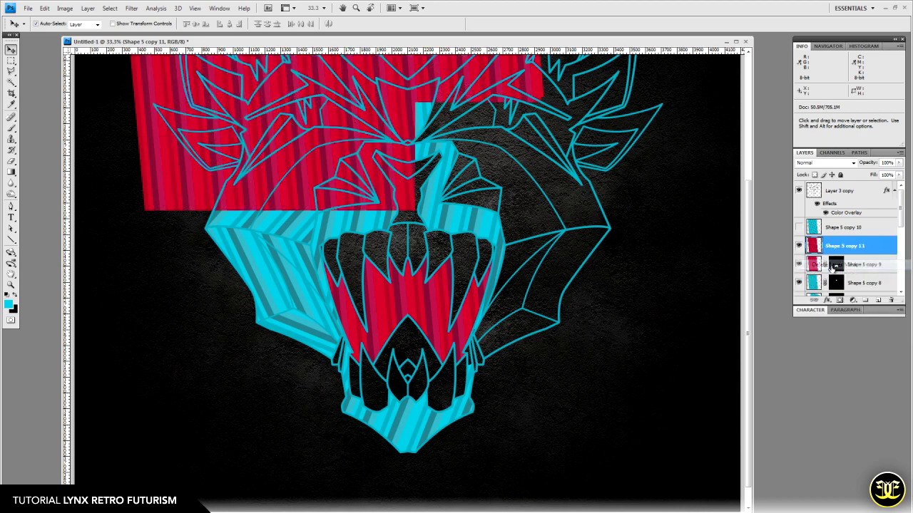
- Make a hidden spare copy of the unmasked red stripe layer, keeping Shape 5 copy 11 visible
click(798, 246)
drag(860, 249, 878, 302)
click(799, 265)
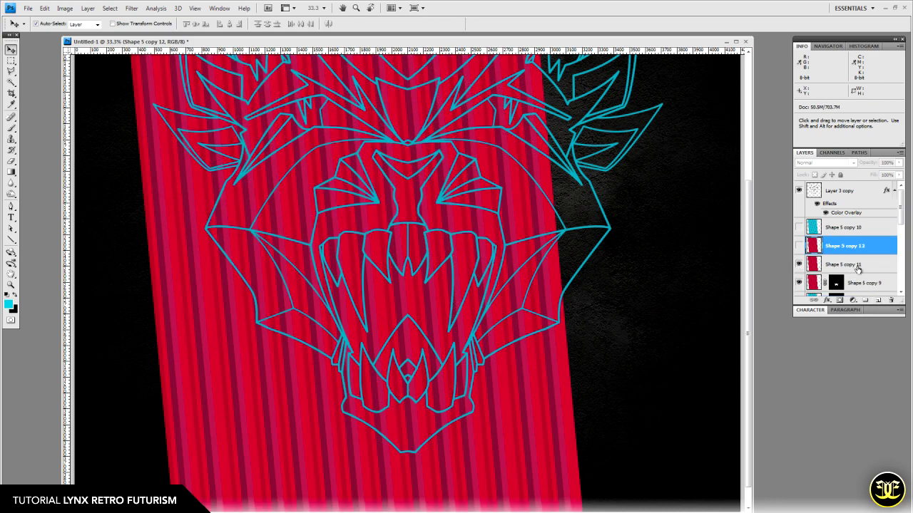
- Rotate the red stripes on Shape 5 copy 11 by about -25.3° with Free Transform and apply it
click(857, 265)
drag(430, 251, 478, 355)
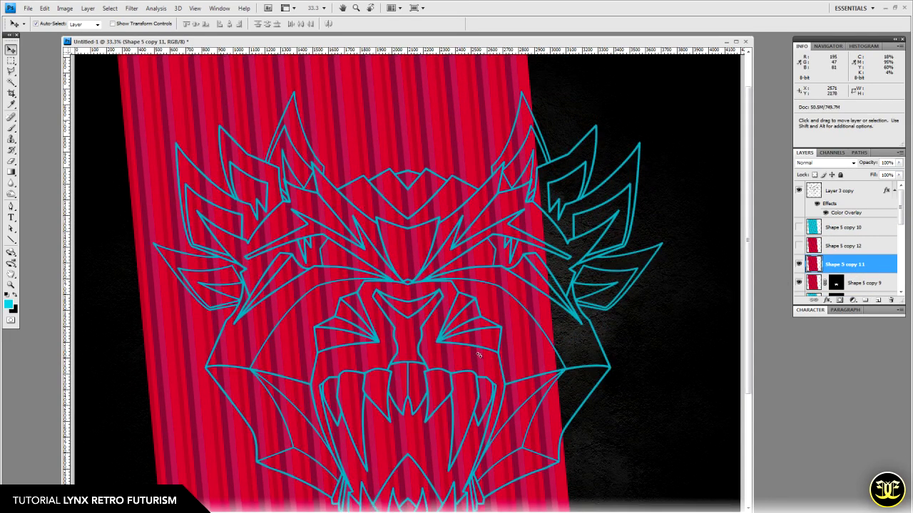
key(ctrl+t)
drag(609, 265, 524, 202)
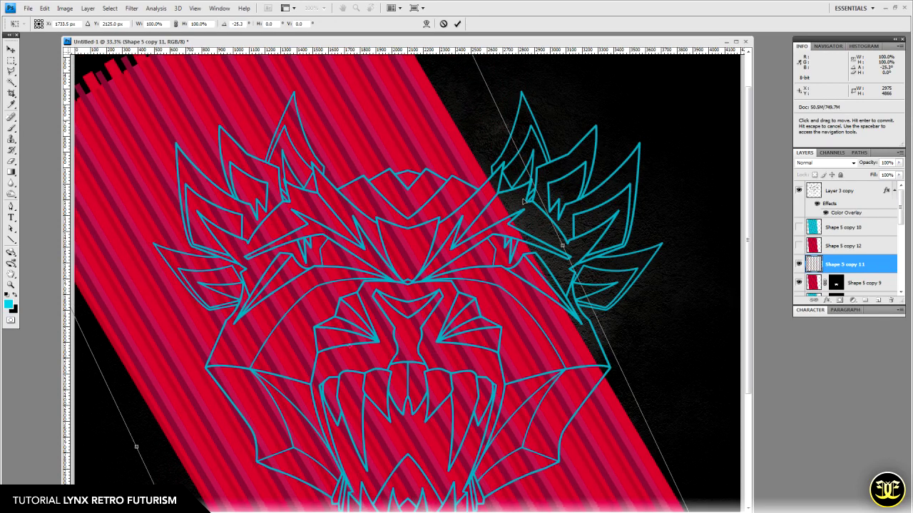
key(v)
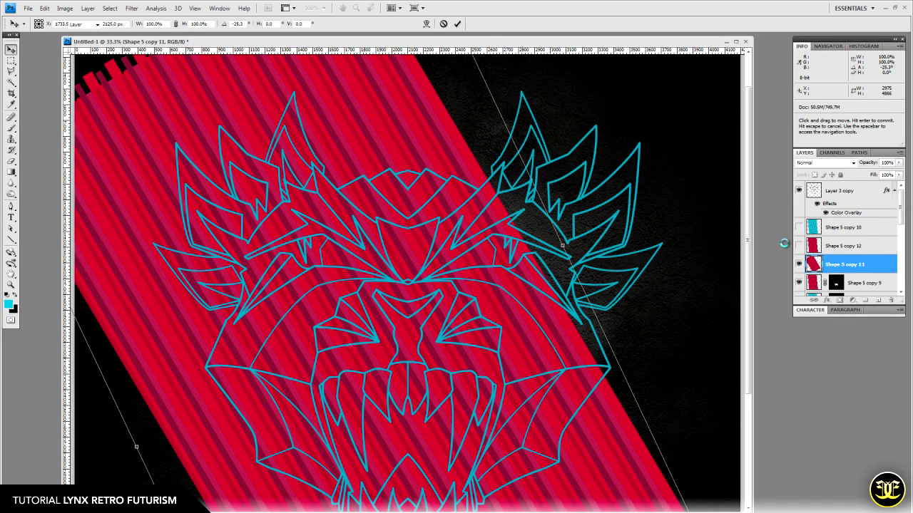
- Select the inner areas of the four left ear tufts with the Magic Wand on the Layer 3 copy outline
click(840, 190)
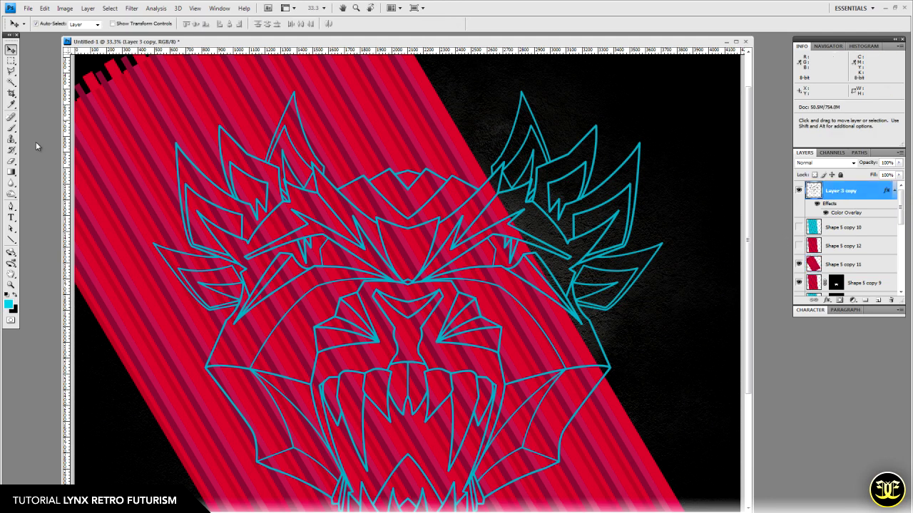
click(12, 83)
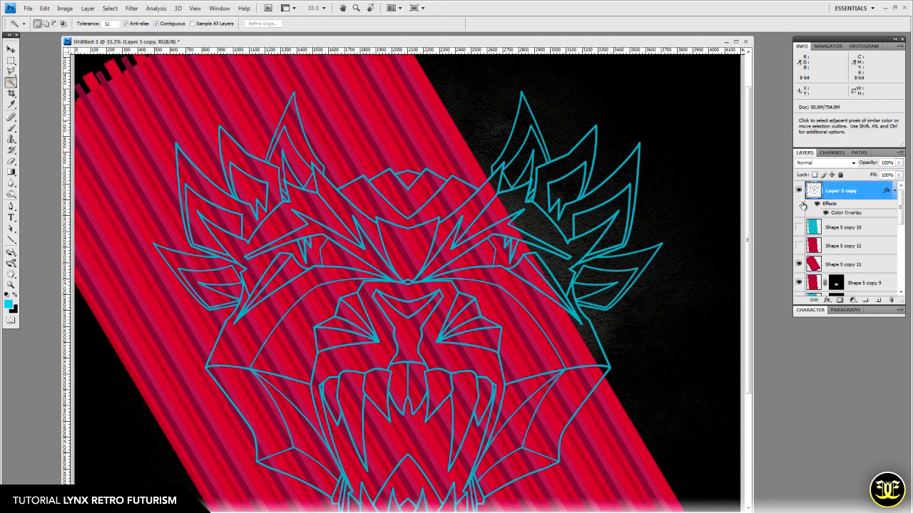
click(297, 170)
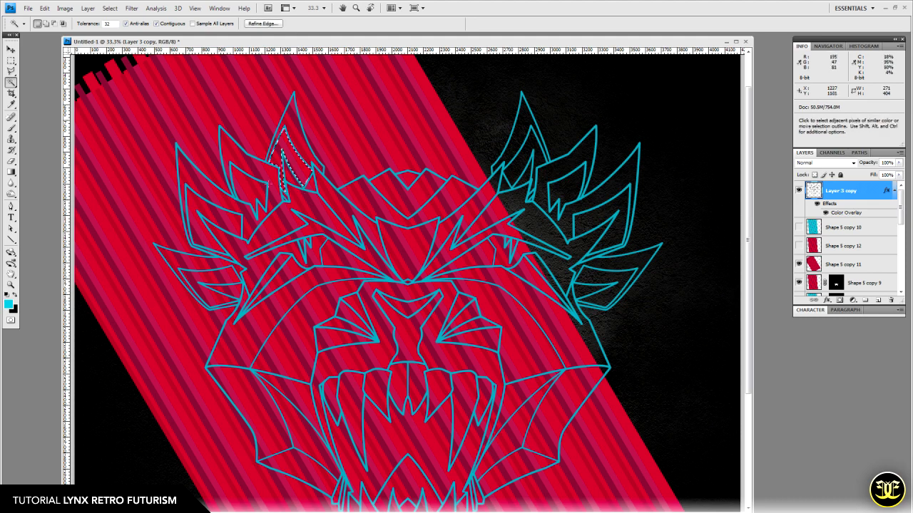
shift+click(259, 189)
shift+click(226, 220)
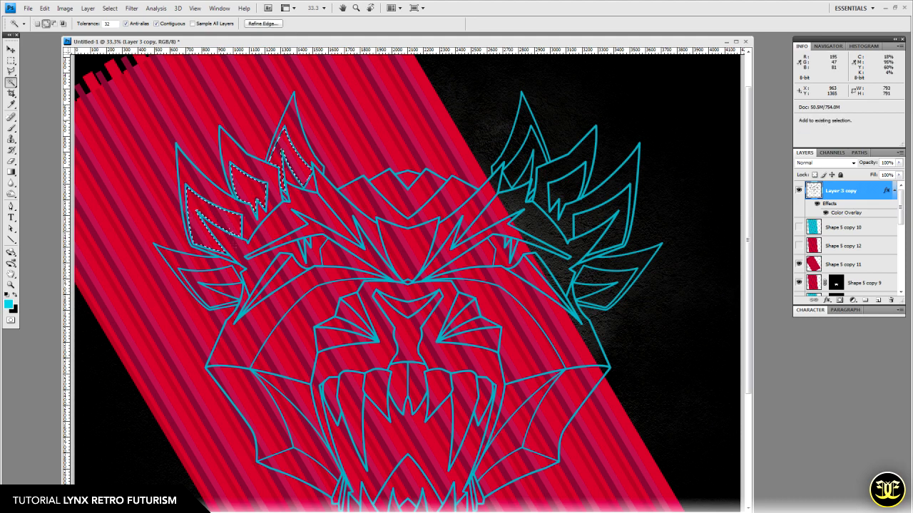
shift+click(211, 286)
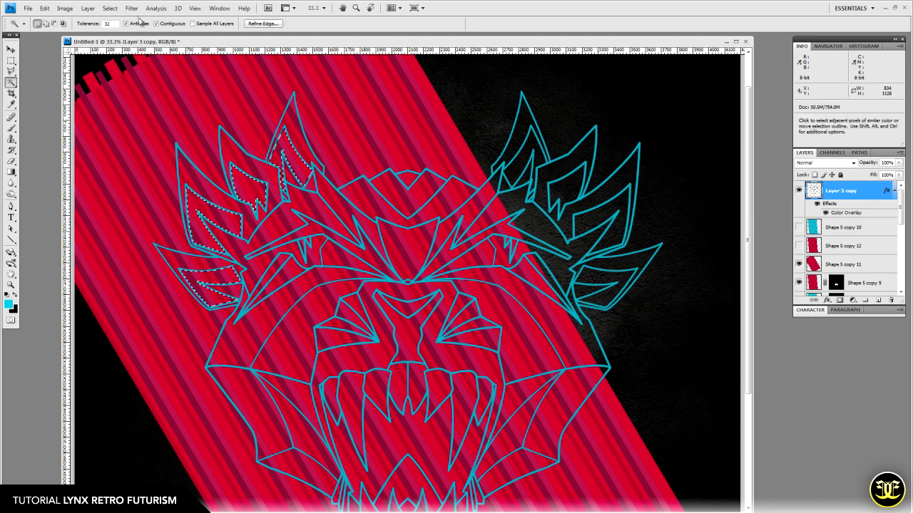
- Expand the ear tuft selection by 5 pixels and mask Shape 5 copy 11 to it
click(110, 8)
mouse_move(122, 116)
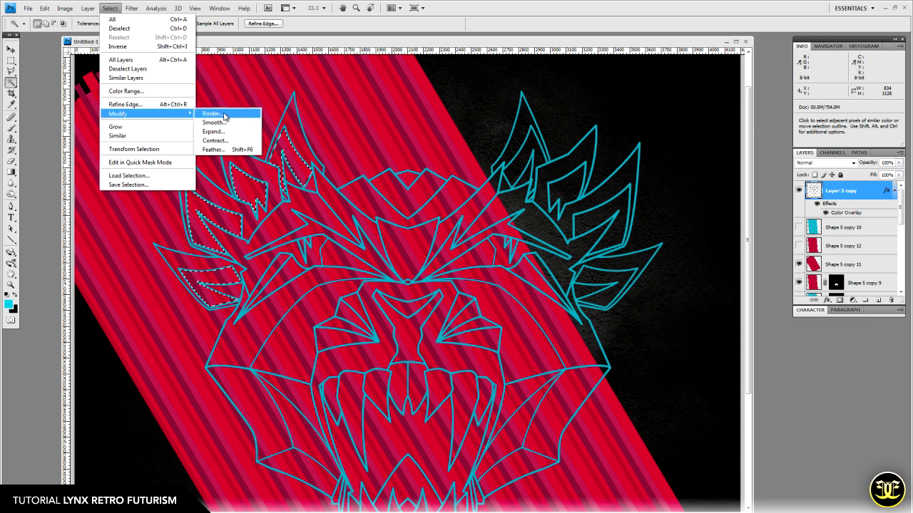
click(211, 132)
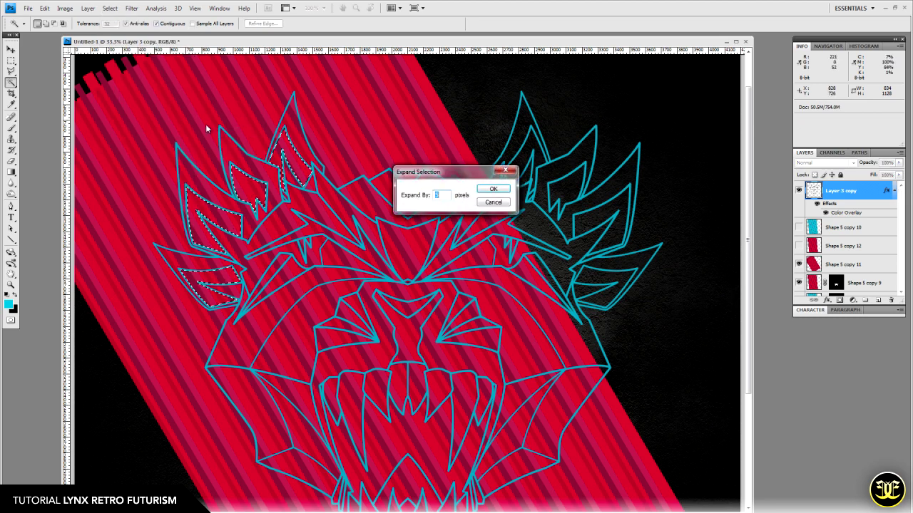
key(Return)
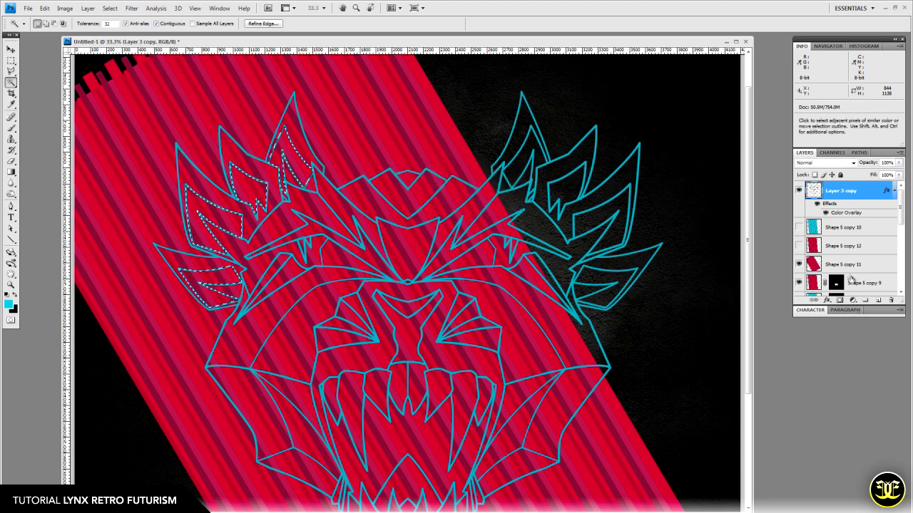
click(849, 265)
click(840, 303)
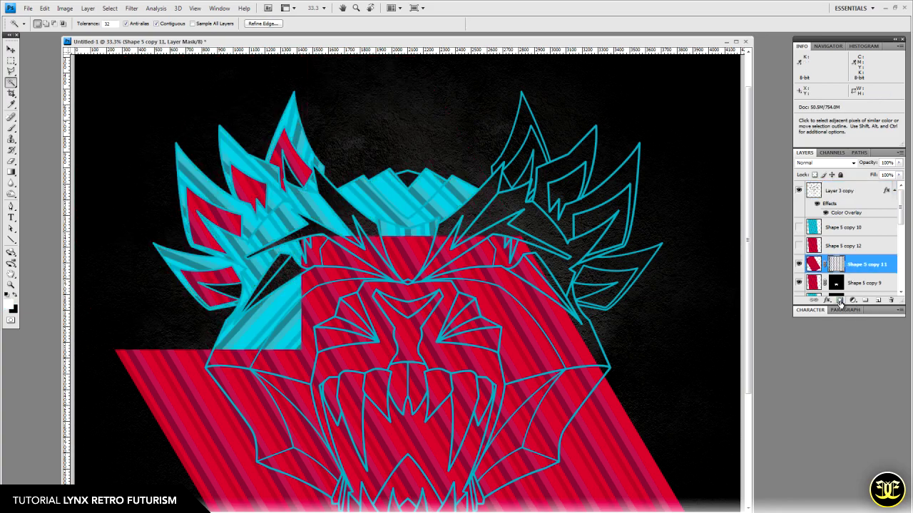
- Duplicate the hidden red stripe layer Shape 5 copy 12 as a spare, and make Shape 5 copy 12 visible and active
drag(379, 321, 389, 264)
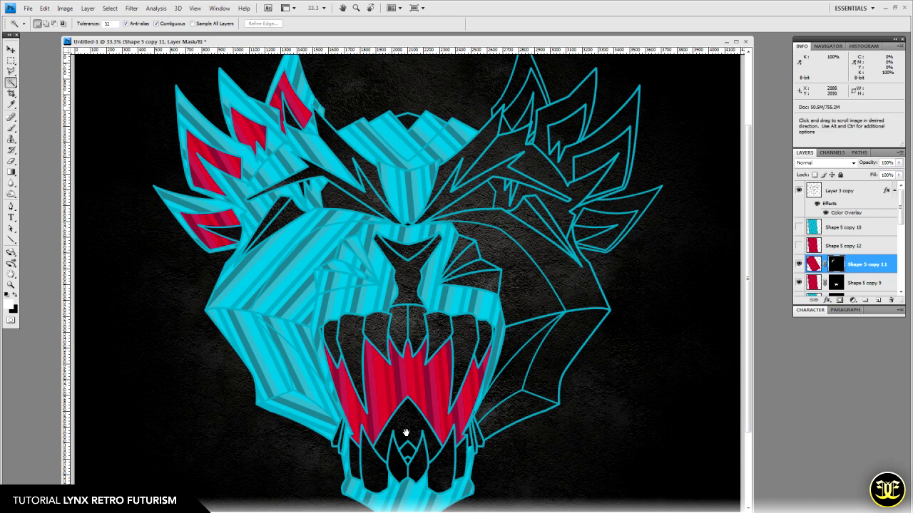
mouse_move(407, 434)
mouse_down()
mouse_move(407, 397)
mouse_move(408, 425)
mouse_move(407, 416)
mouse_up()
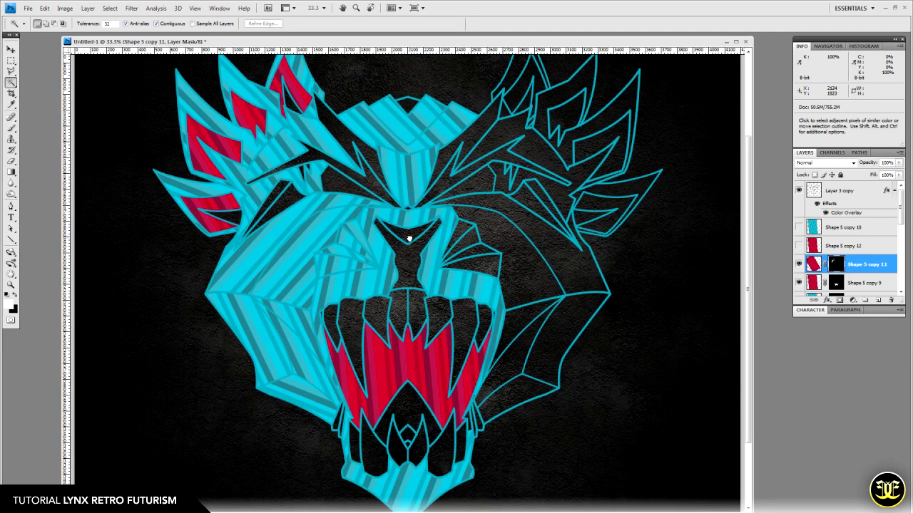
drag(851, 246, 878, 301)
click(799, 249)
click(849, 249)
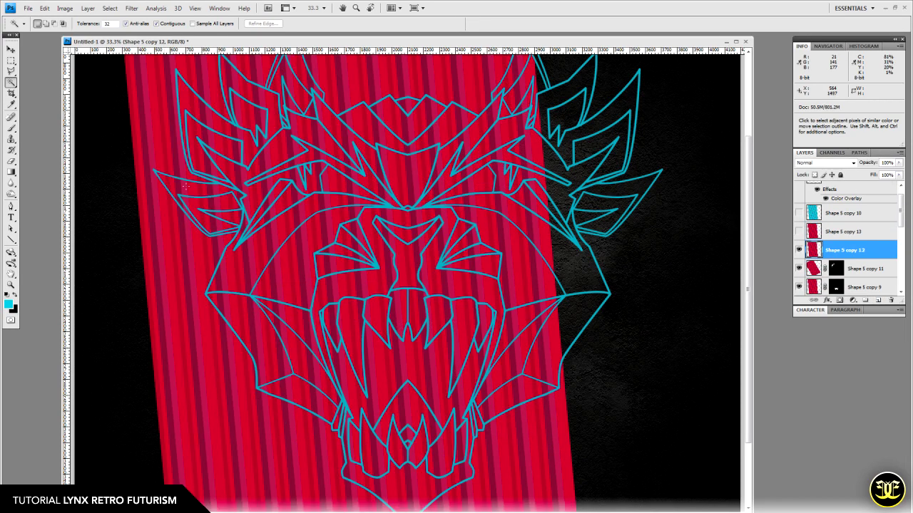
- Rotate the red stripes on Shape 5 copy 12 by about 36.4° with Free Transform and apply it
click(11, 49)
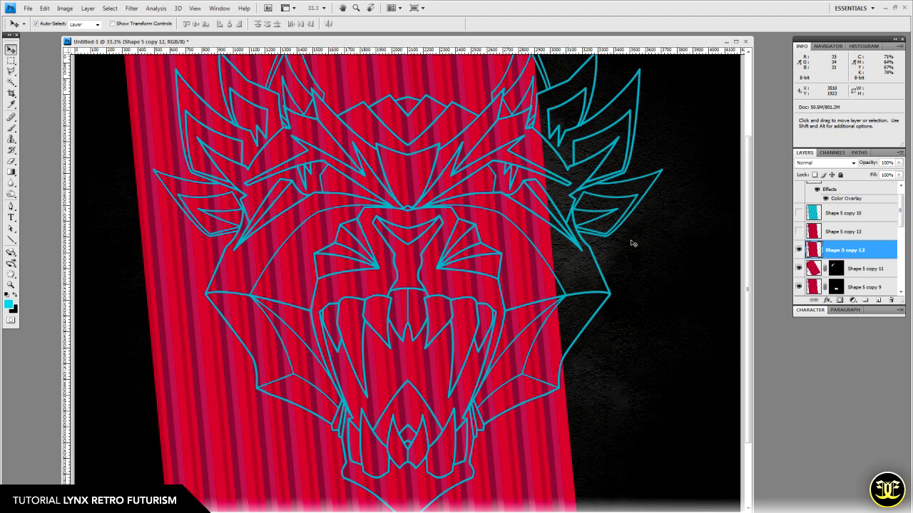
key(ctrl+t)
drag(658, 301, 579, 340)
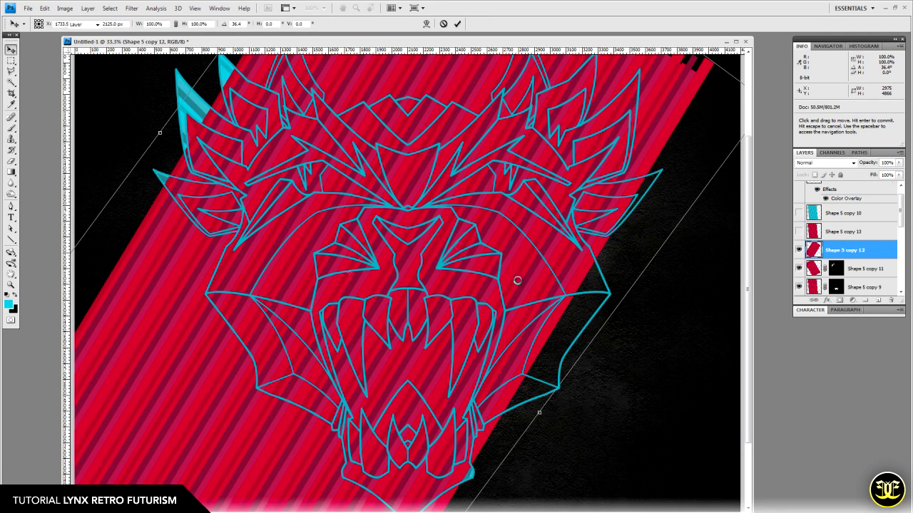
key(Return)
- Select the small V-shaped area of the nose with the Magic Wand on the Layer 3 copy outline
key(w)
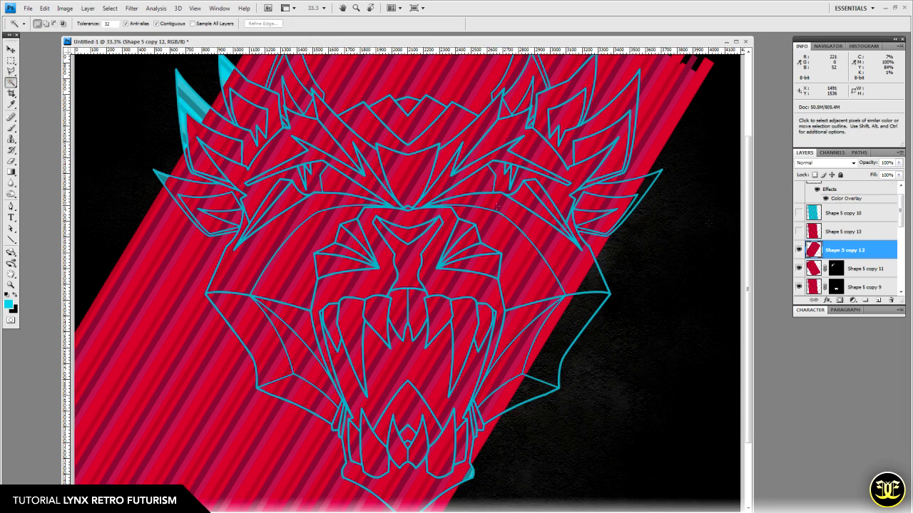
click(883, 199)
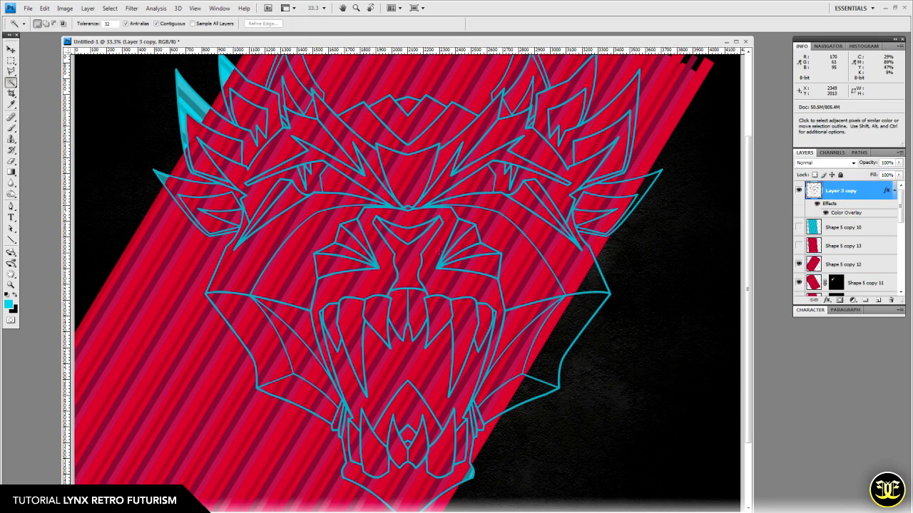
drag(408, 236, 409, 244)
click(409, 243)
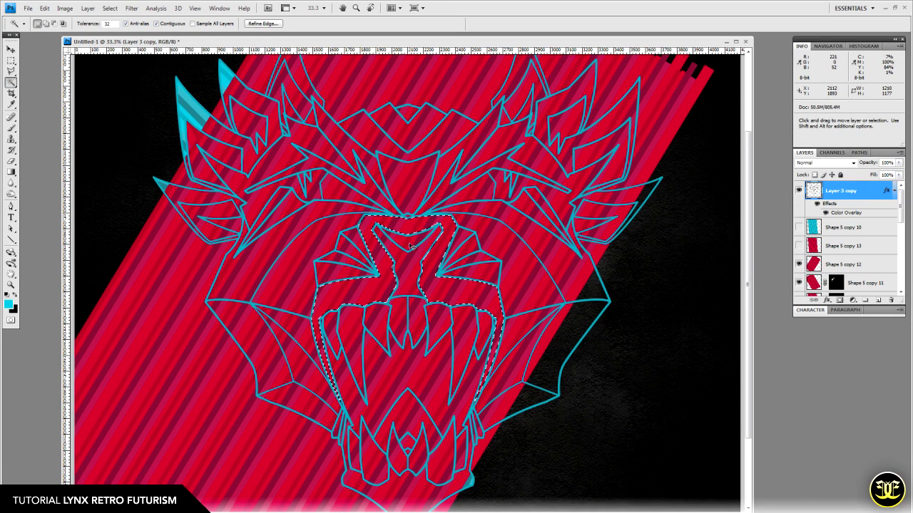
key(ctrl+d)
click(409, 244)
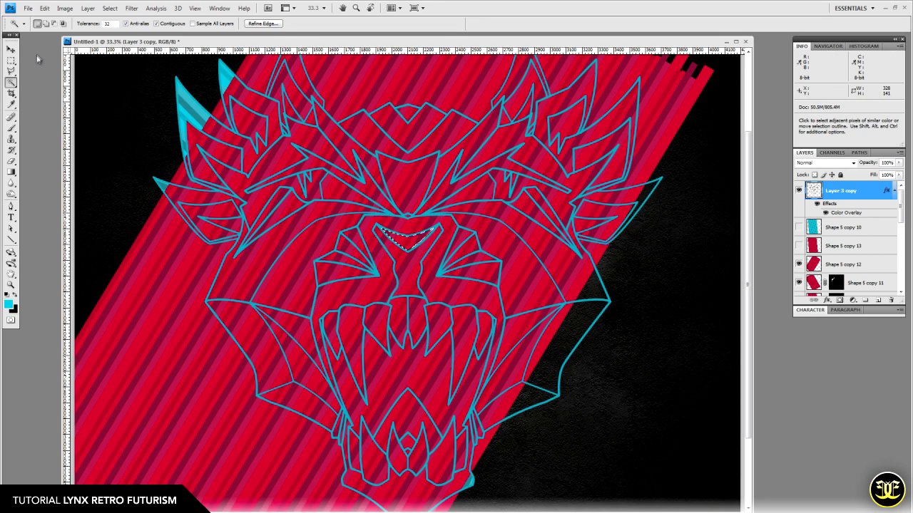
- Expand the nose selection by 5 pixels and mask Shape 5 copy 12 to it
click(109, 8)
mouse_move(164, 114)
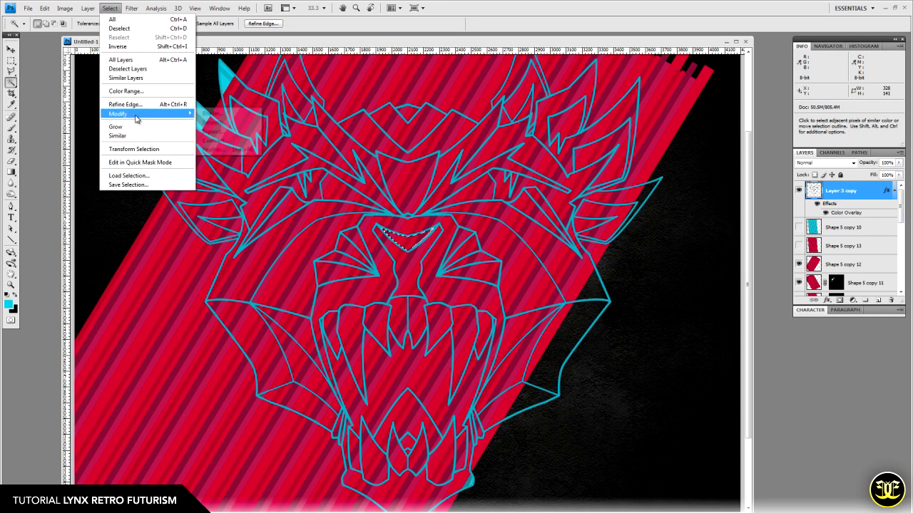
click(233, 133)
key(Return)
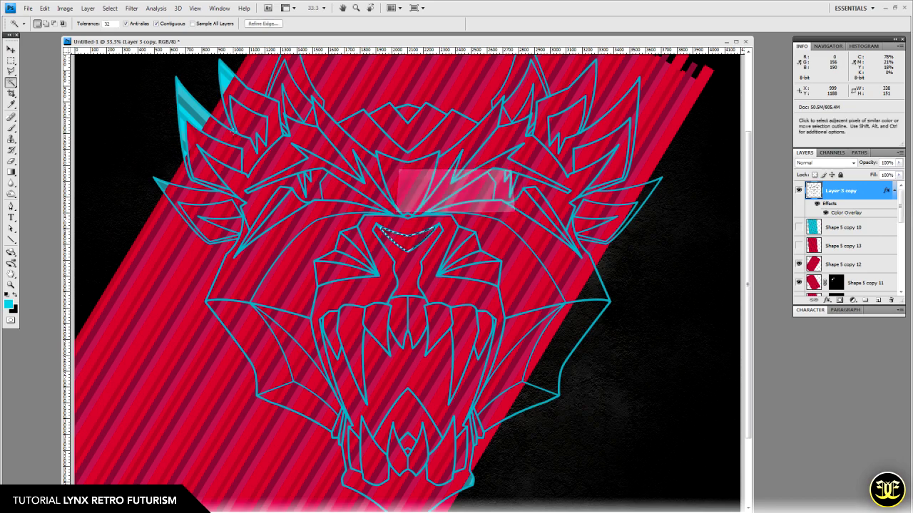
click(848, 264)
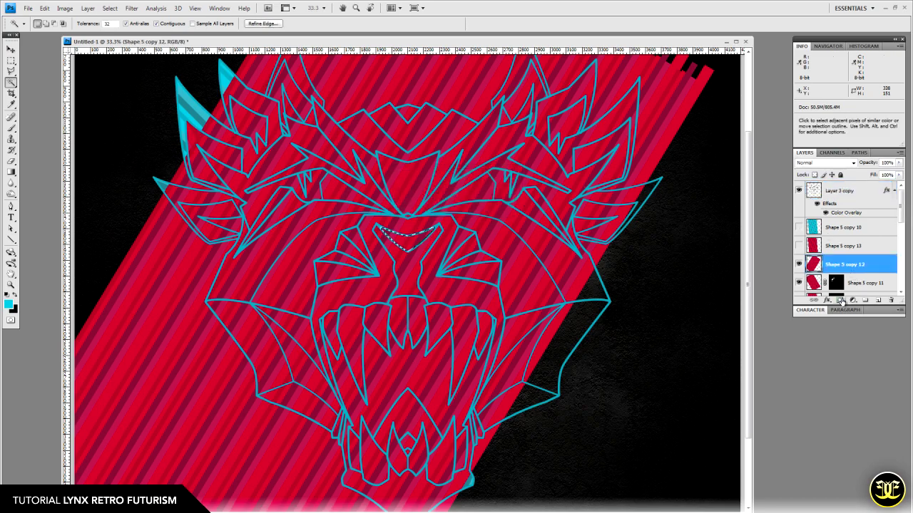
click(840, 300)
- Duplicate the hidden red stripe layer Shape 5 copy 13 as a spare, and make Shape 5 copy 13 visible and active
drag(465, 336, 473, 306)
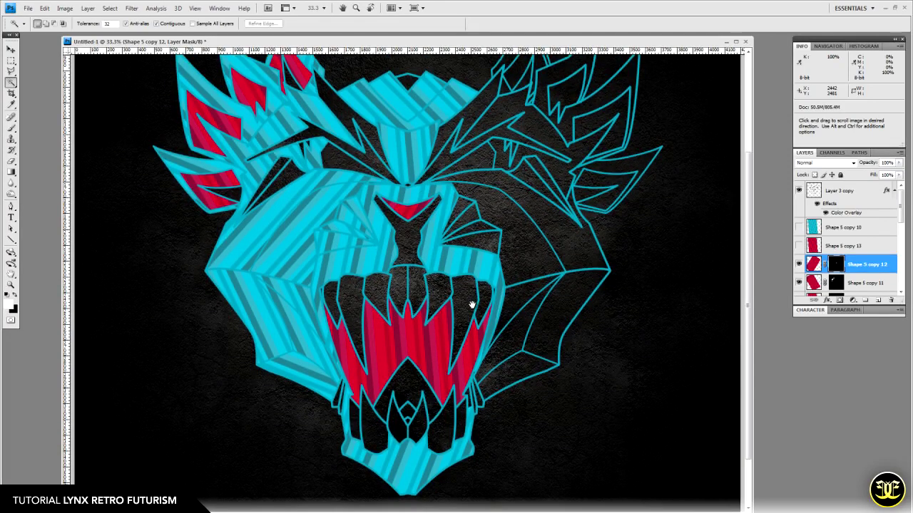
click(12, 49)
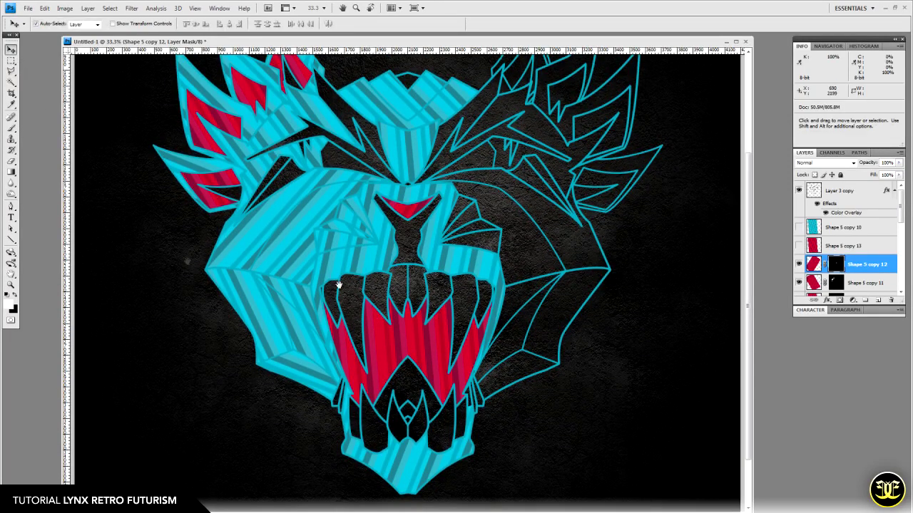
drag(407, 314, 418, 335)
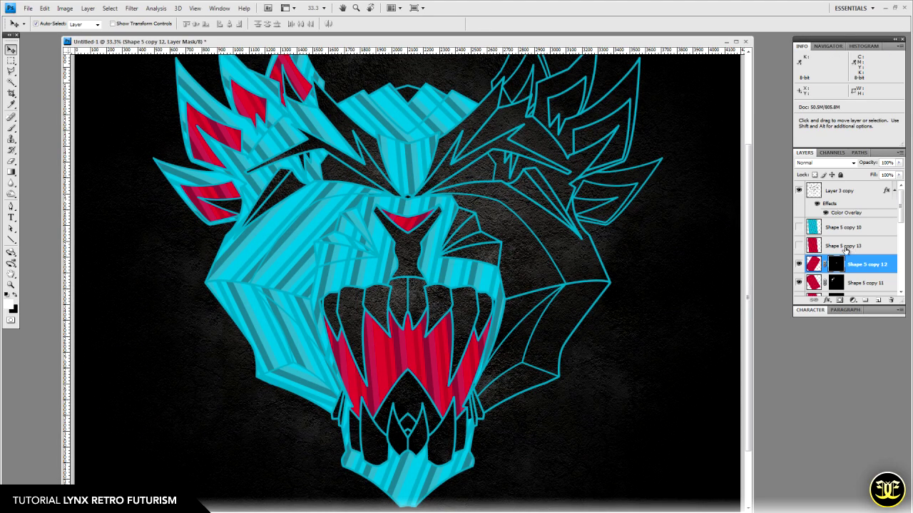
drag(860, 246, 878, 301)
click(799, 250)
click(849, 250)
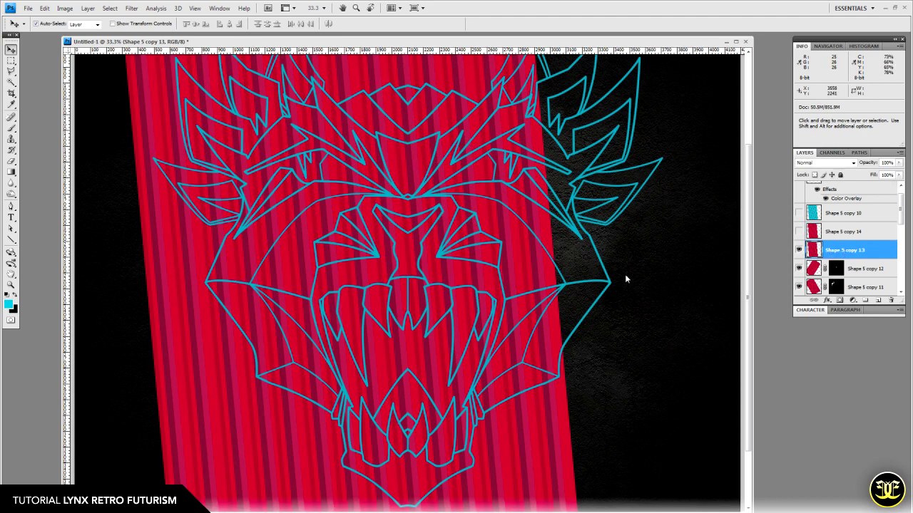
- Rotate the red stripes on Shape 5 copy 13 by about 41.5° with Free Transform and apply it
key(ctrl+t)
drag(650, 236, 615, 441)
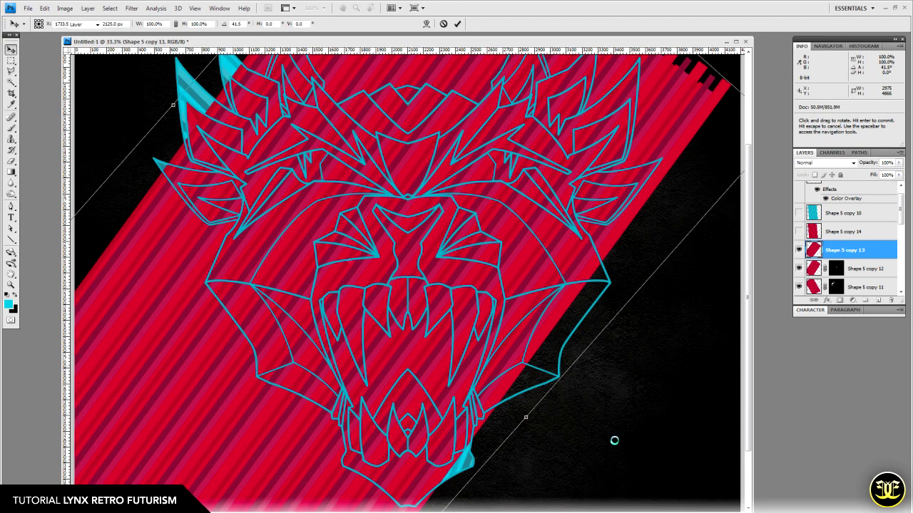
key(Return)
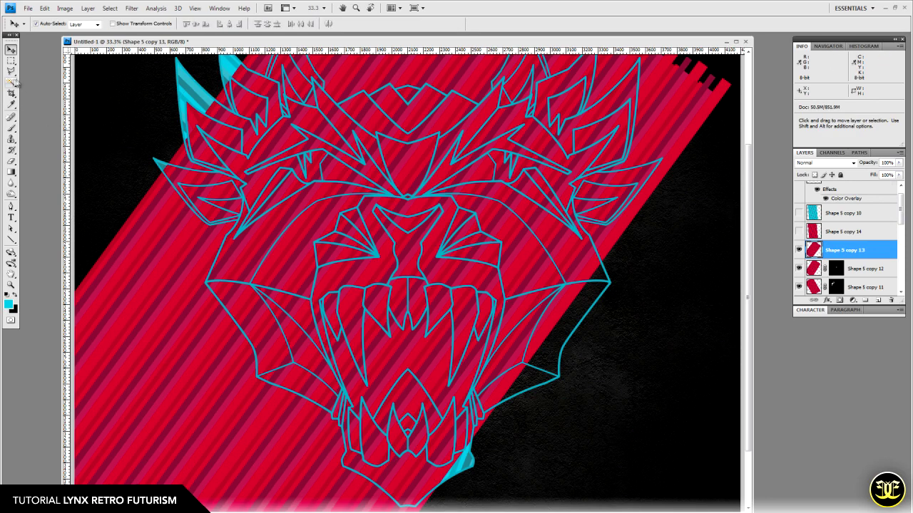
- Select the pointed tongue and the small areas between the lower front teeth with the Magic Wand on the Layer 3 copy outline
click(12, 82)
scroll(831, 207, up, 1)
click(840, 192)
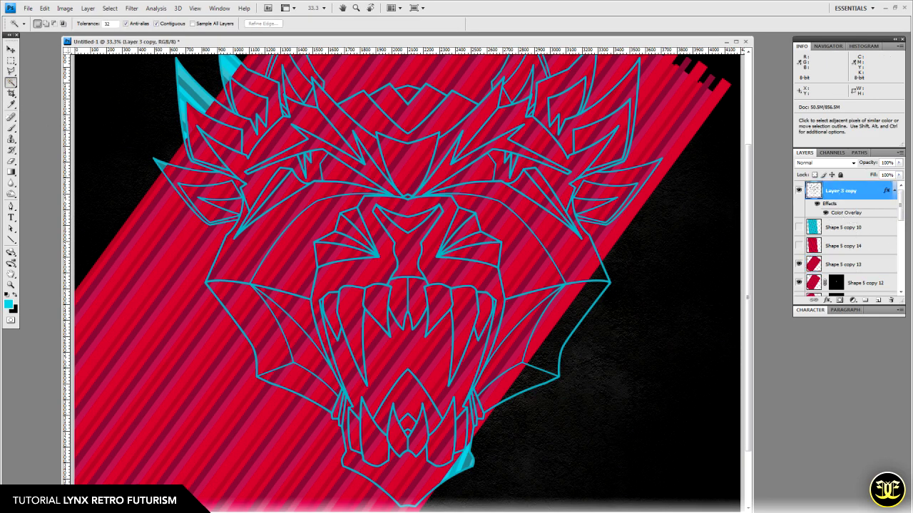
click(408, 400)
shift+click(408, 421)
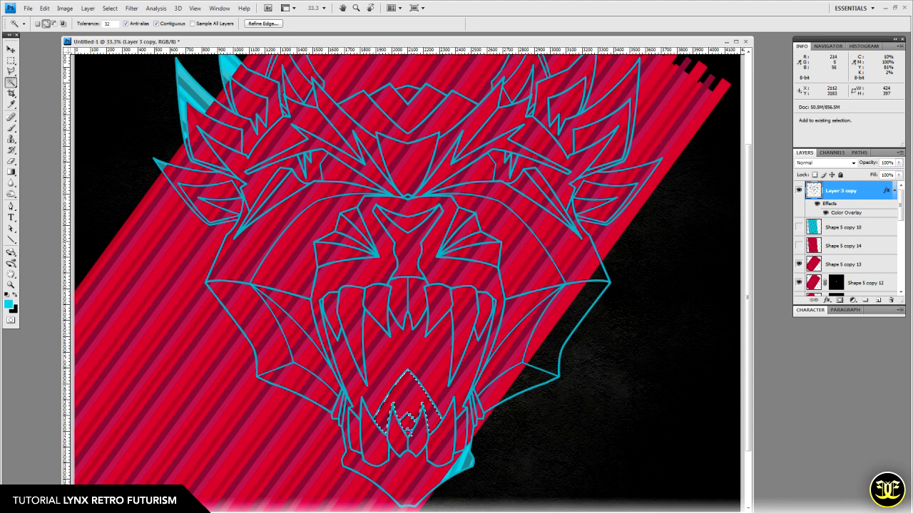
shift+click(408, 432)
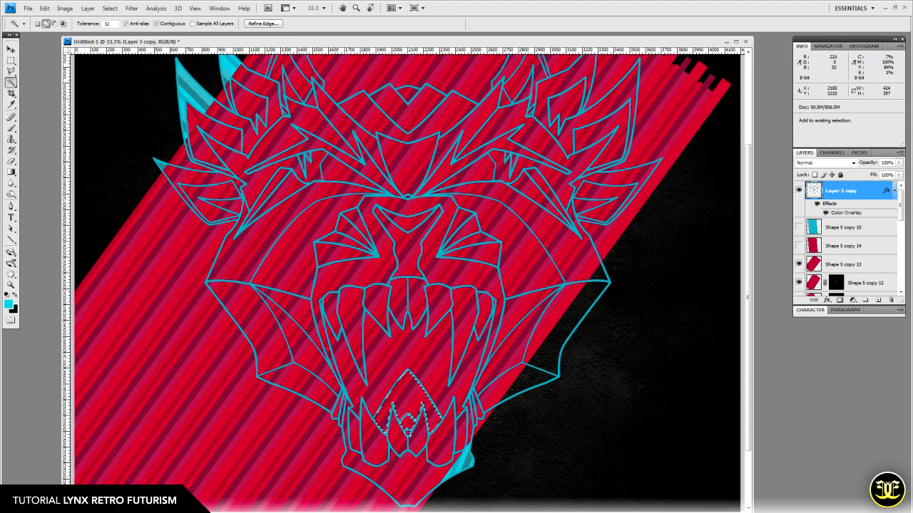
- Expand the tongue selection by 5 pixels and mask Shape 5 copy 13 to it
click(113, 8)
mouse_move(178, 114)
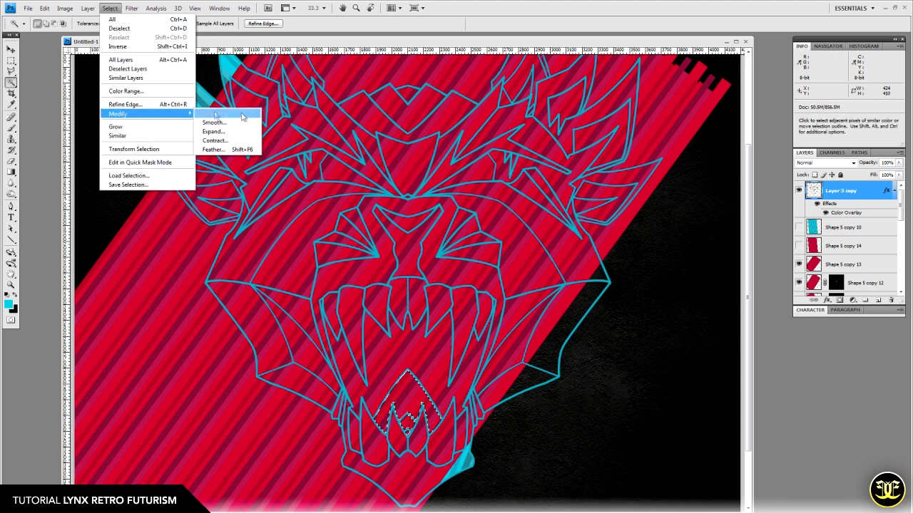
click(226, 140)
key(Return)
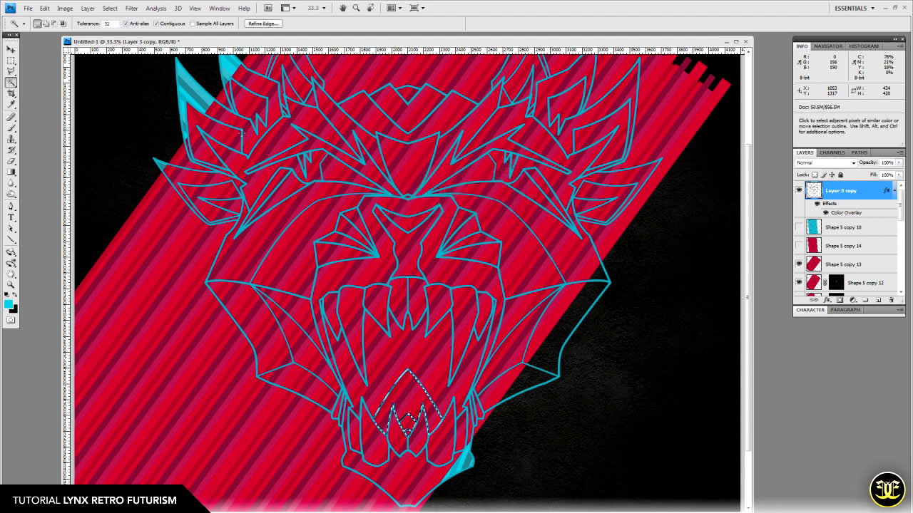
click(844, 264)
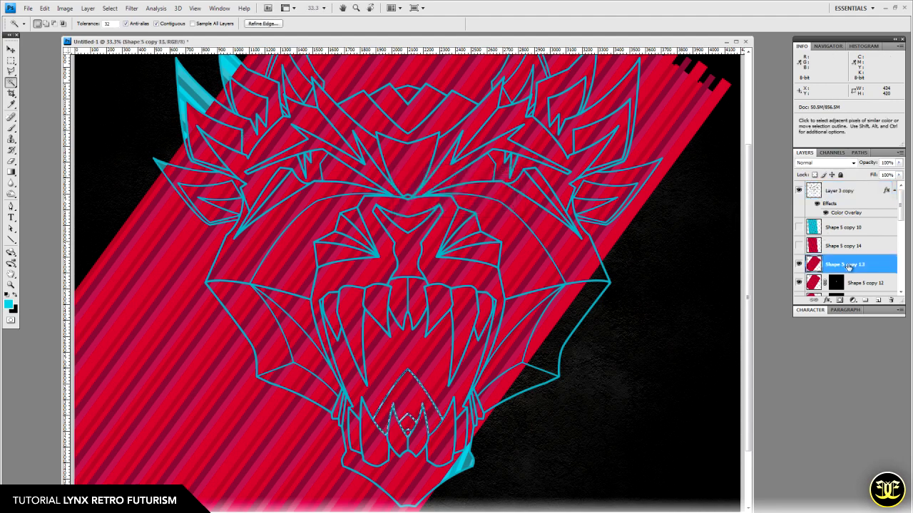
click(840, 300)
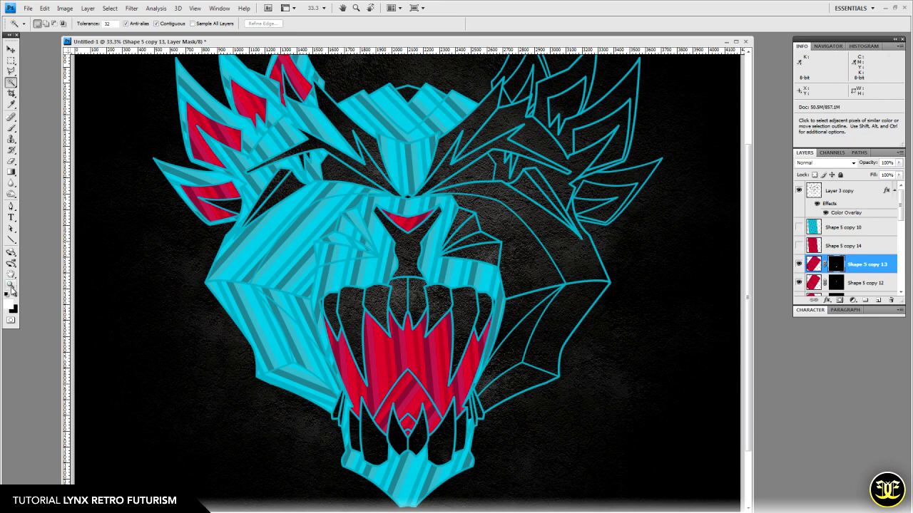
- Examine the red mouth stripes up close, hiding and showing Shape 5 copy 9 to identify the area it covers
key(z)
click(421, 369)
click(390, 358)
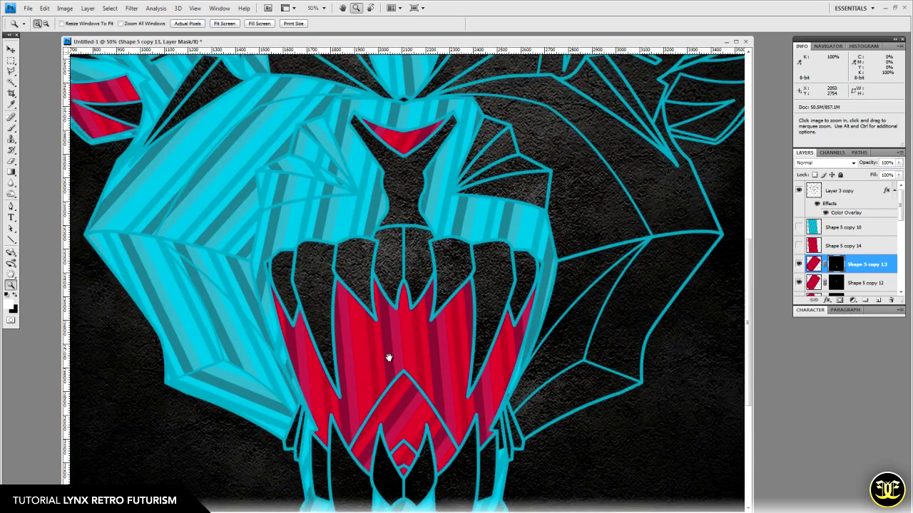
drag(355, 331, 425, 262)
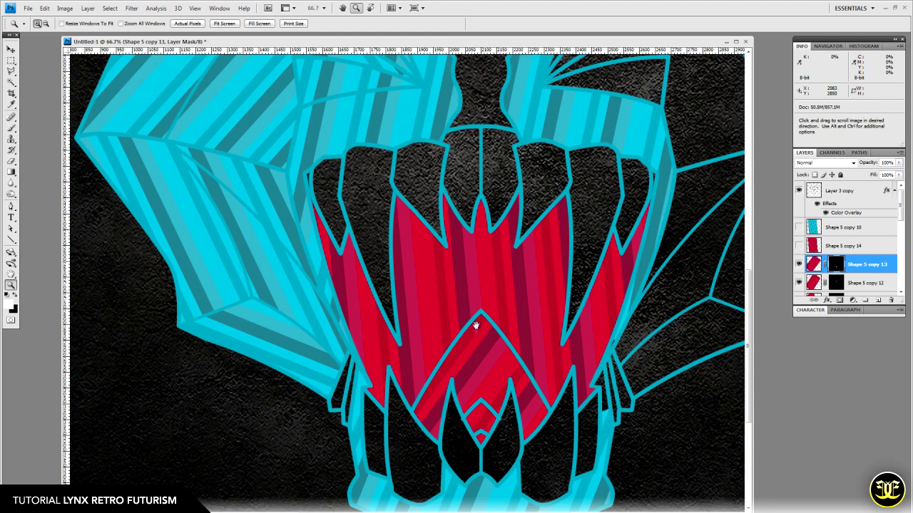
scroll(475, 321, up, 3)
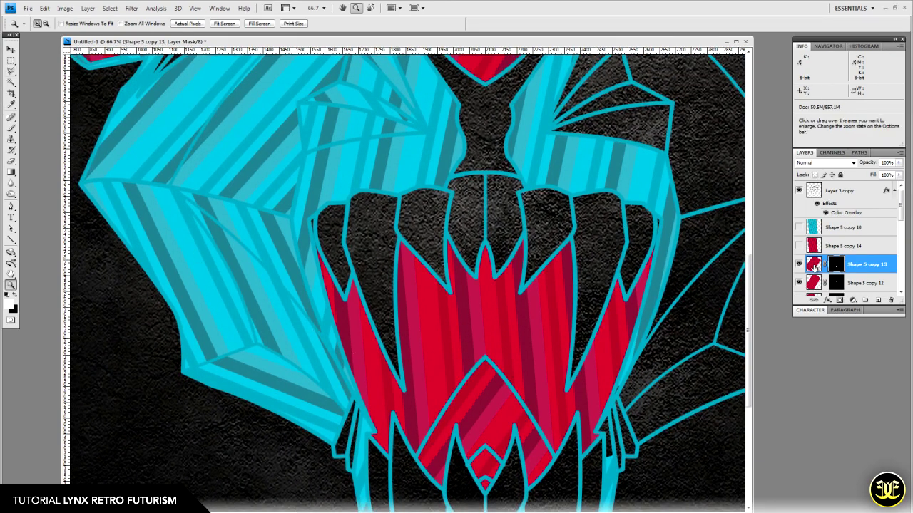
drag(902, 217, 904, 241)
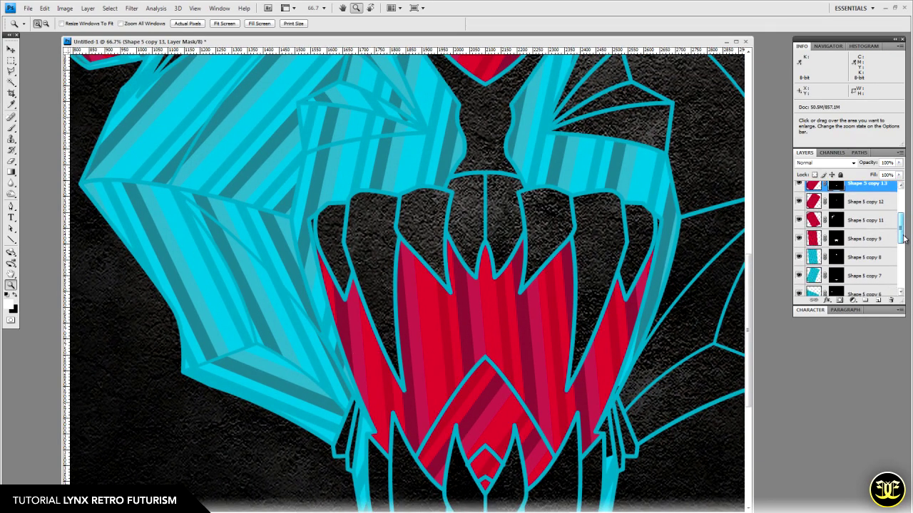
click(798, 239)
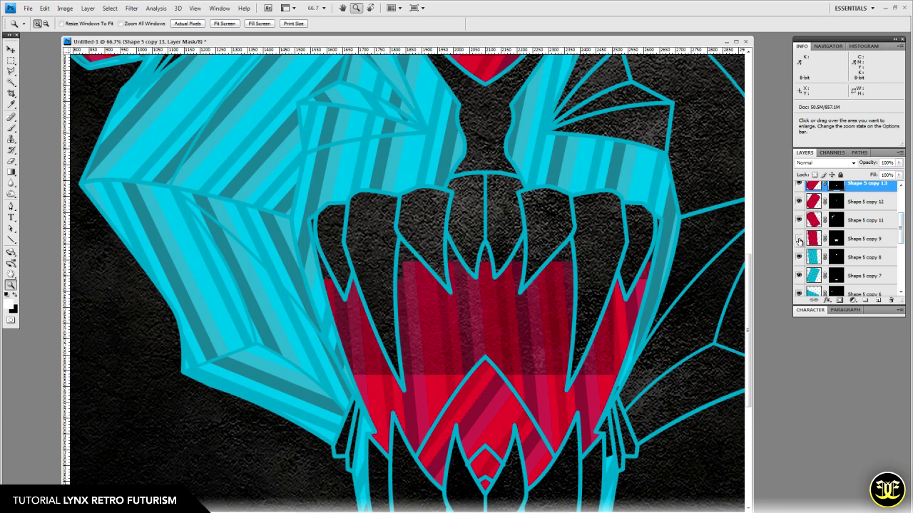
click(799, 239)
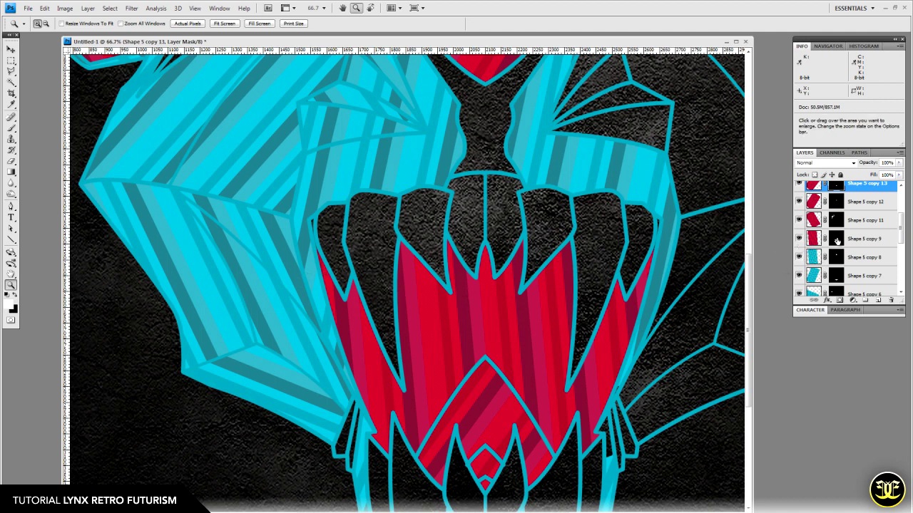
- Paint red stripes into the unfilled slivers at the mouth's outer upper corners on Shape 5 copy 9's mask, using a 15 px brush at 100% hardness
click(837, 241)
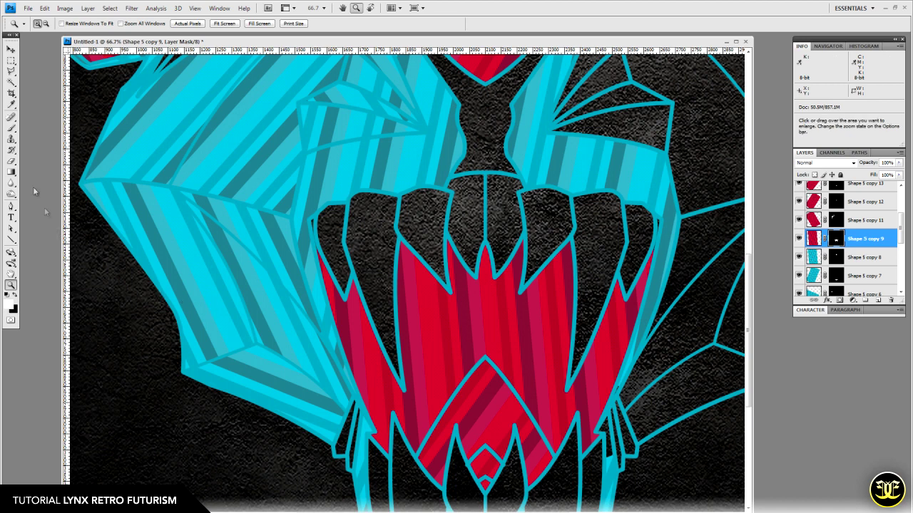
click(10, 128)
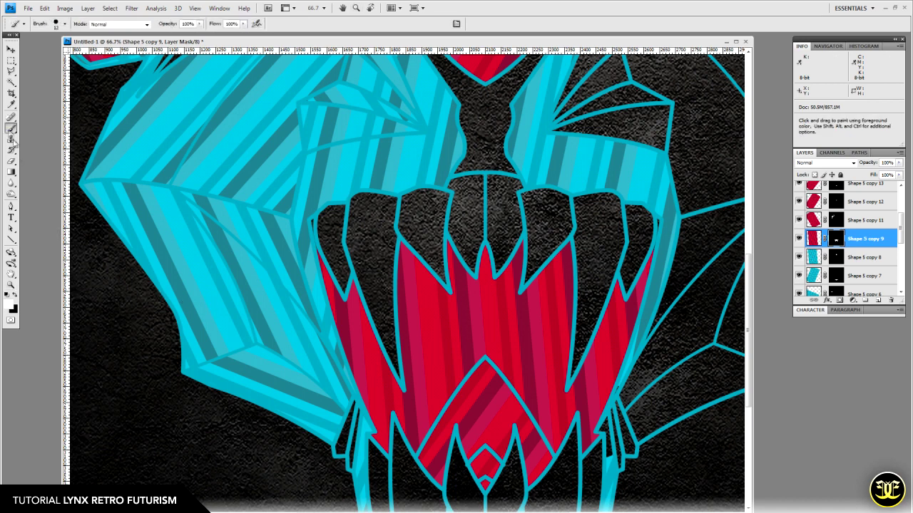
right_click(242, 279)
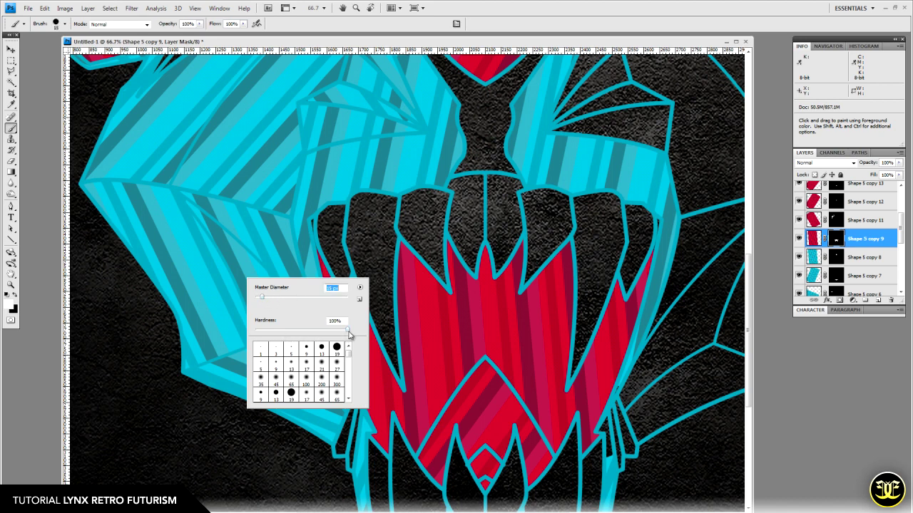
key(Tab)
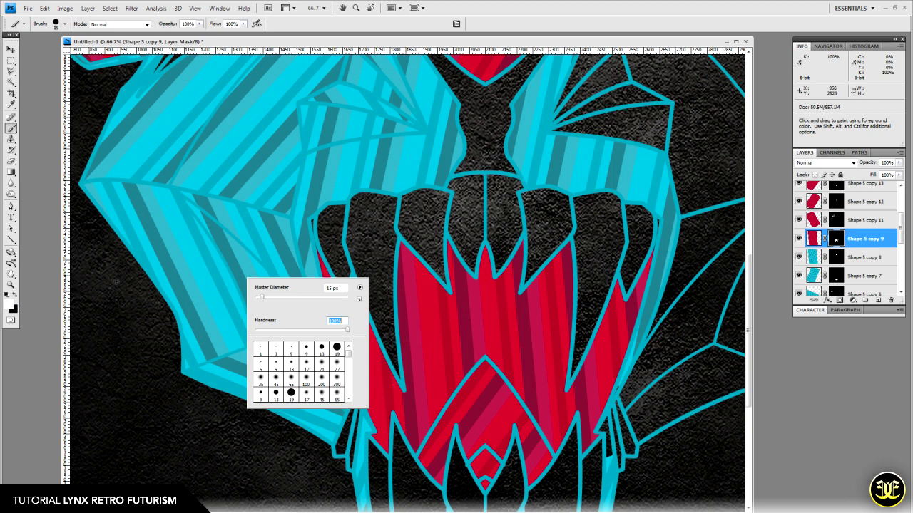
key(Return)
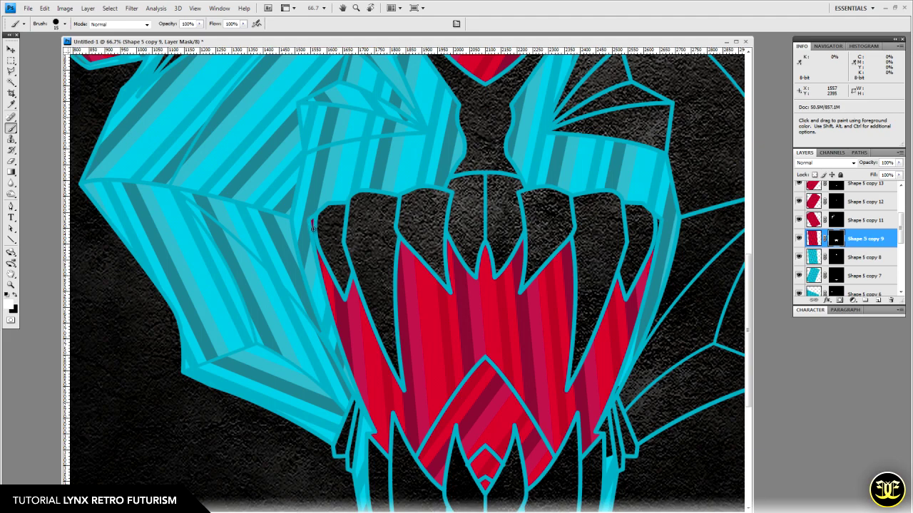
drag(411, 326, 356, 293)
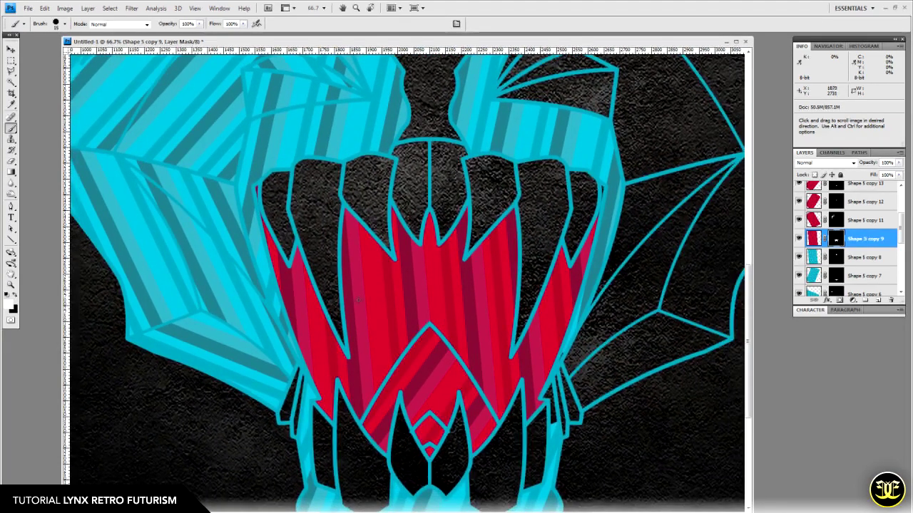
drag(383, 372, 380, 315)
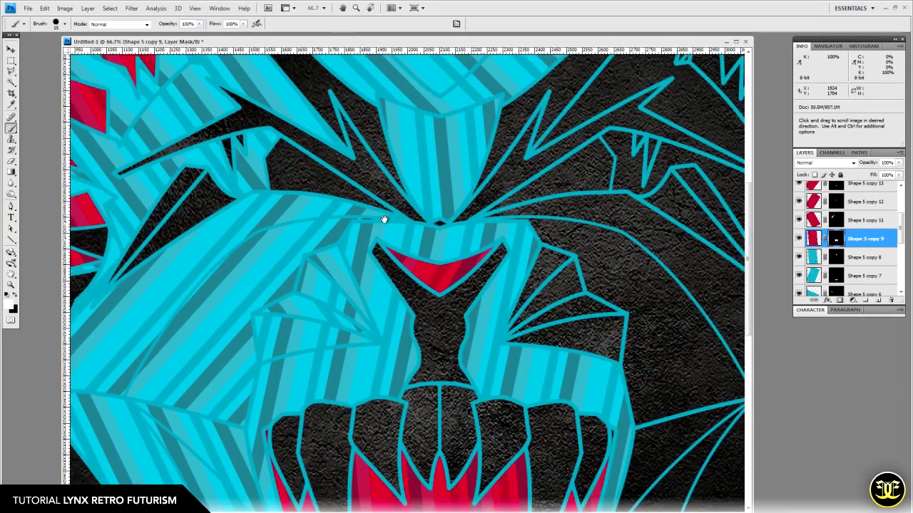
- Examine the whole head and the ear spikes for areas still missing stripes
drag(385, 226, 416, 275)
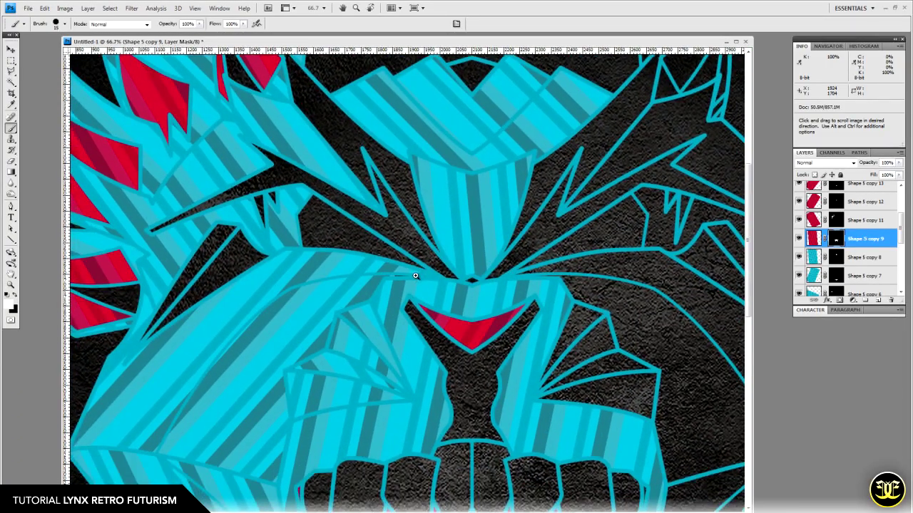
click(10, 285)
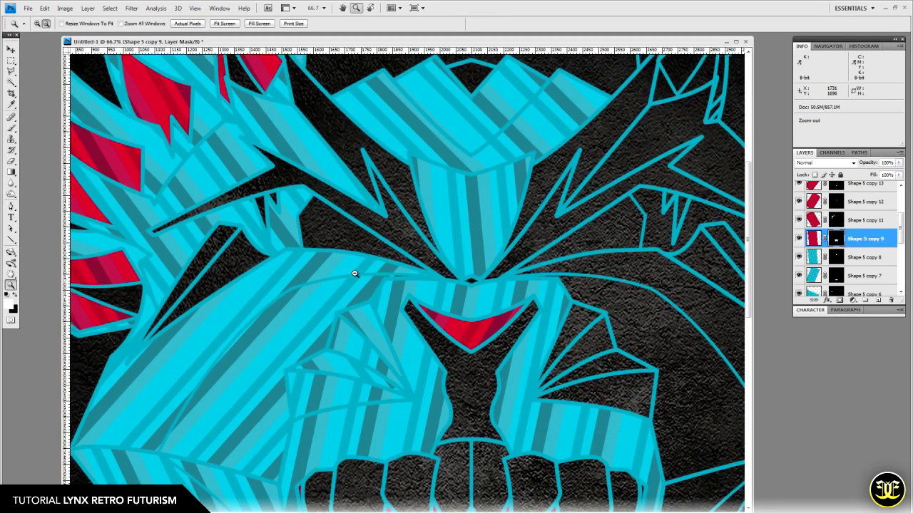
alt+click(354, 273)
alt+click(402, 275)
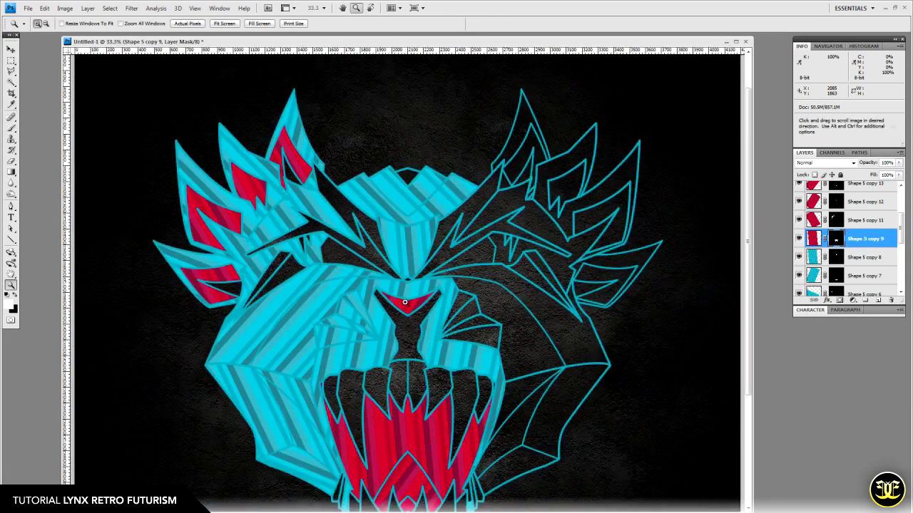
drag(420, 285, 421, 275)
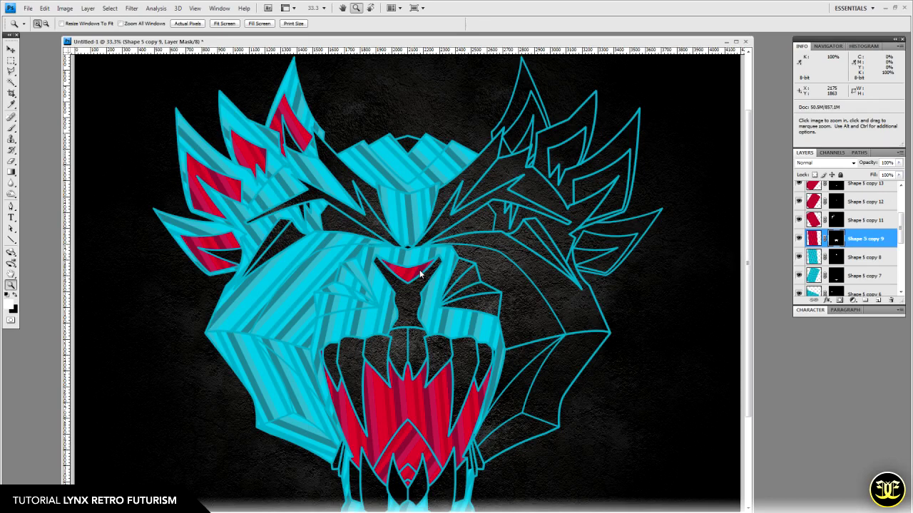
click(11, 49)
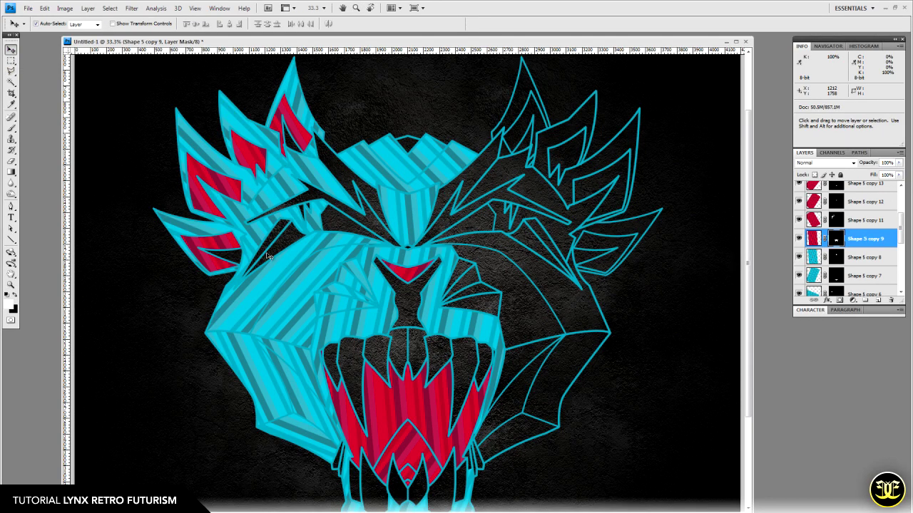
drag(316, 265, 346, 192)
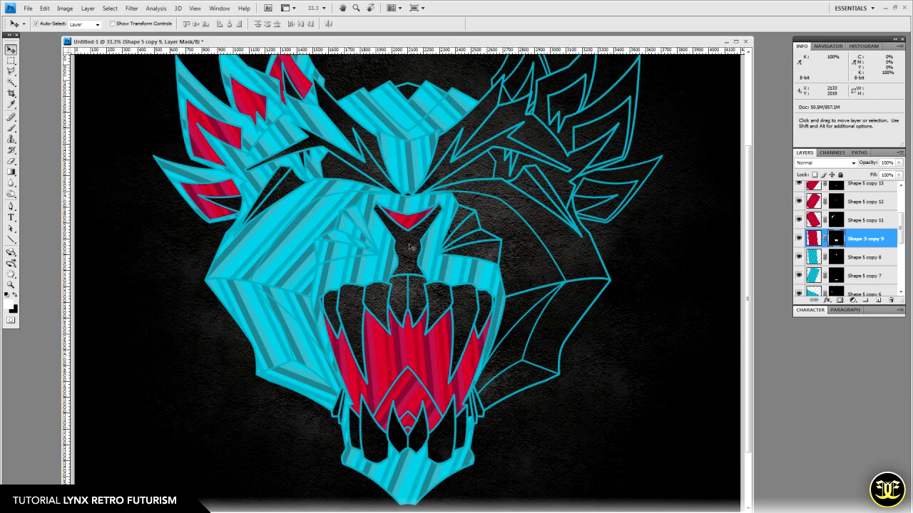
scroll(410, 247, up, 2)
key(z)
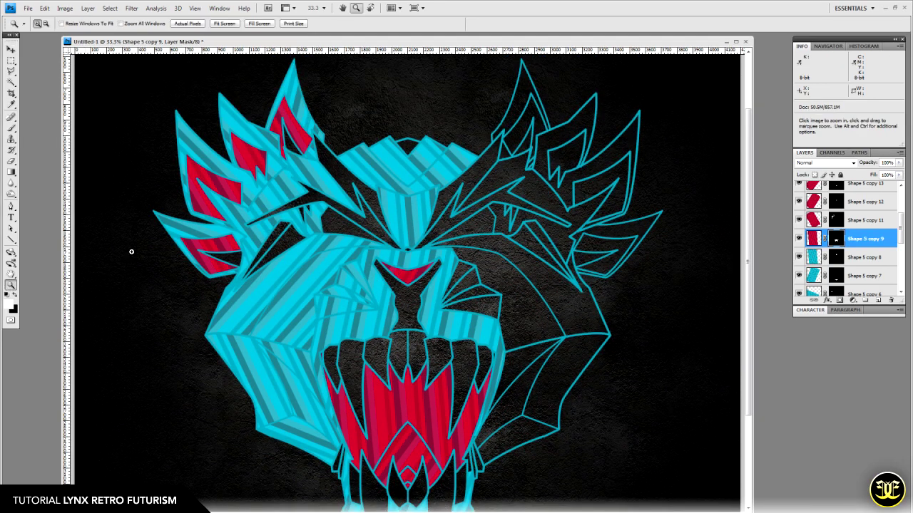
click(261, 256)
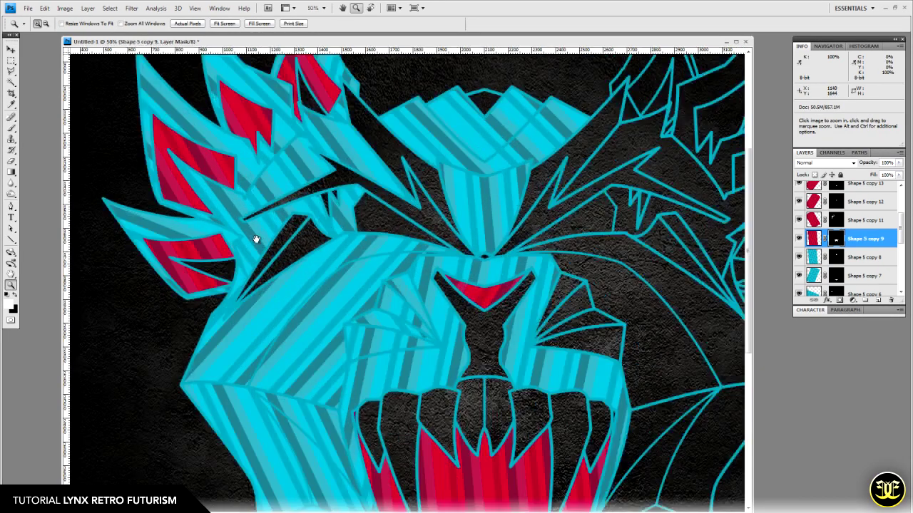
drag(255, 238, 330, 274)
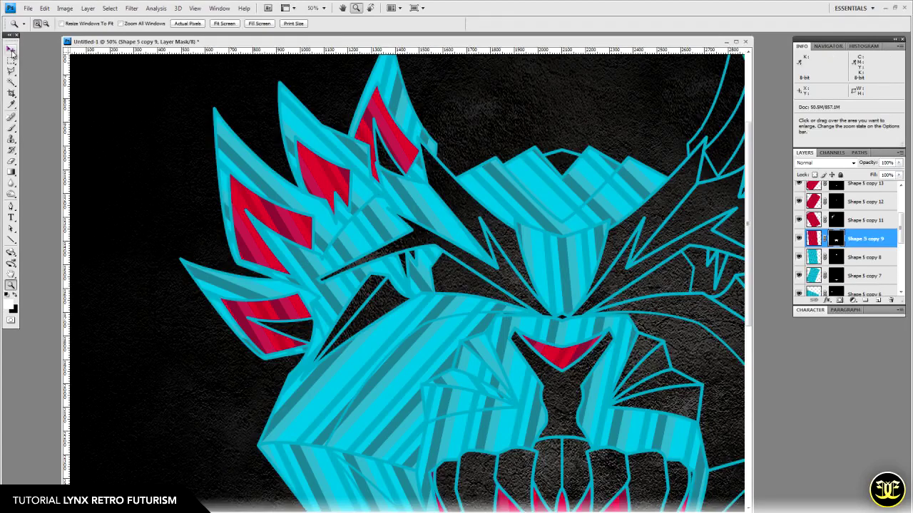
click(10, 49)
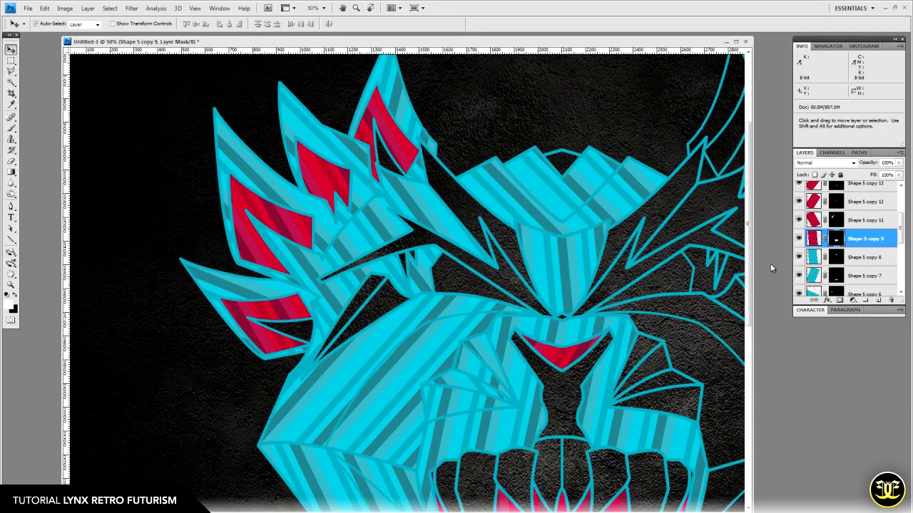
- Paint cyan stripes into the unfilled gap inside the topmost striped ear spike on Shape 5 copy 8's mask with a 17 px brush
click(799, 257)
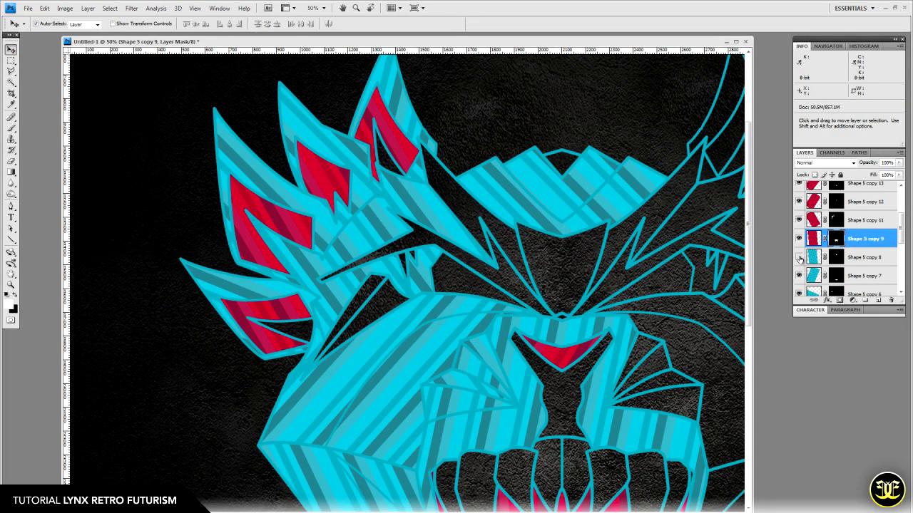
click(799, 258)
click(837, 258)
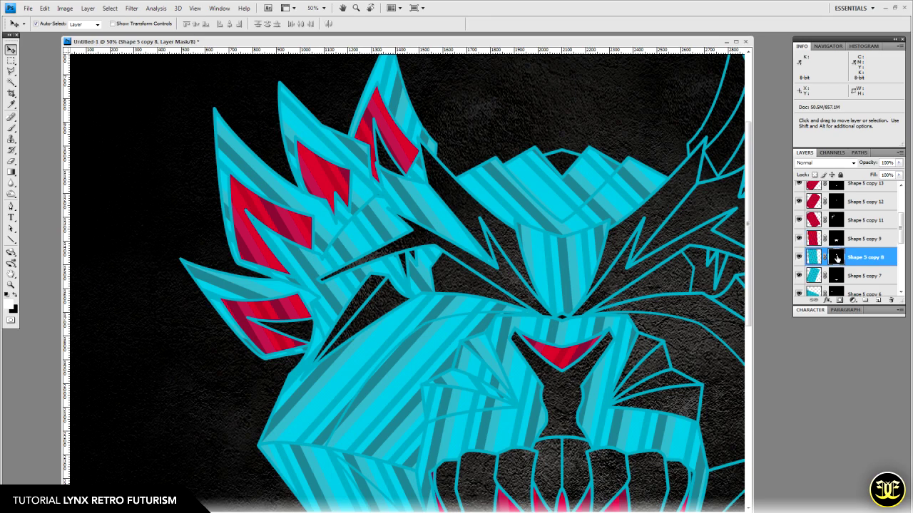
click(10, 284)
click(410, 179)
click(411, 179)
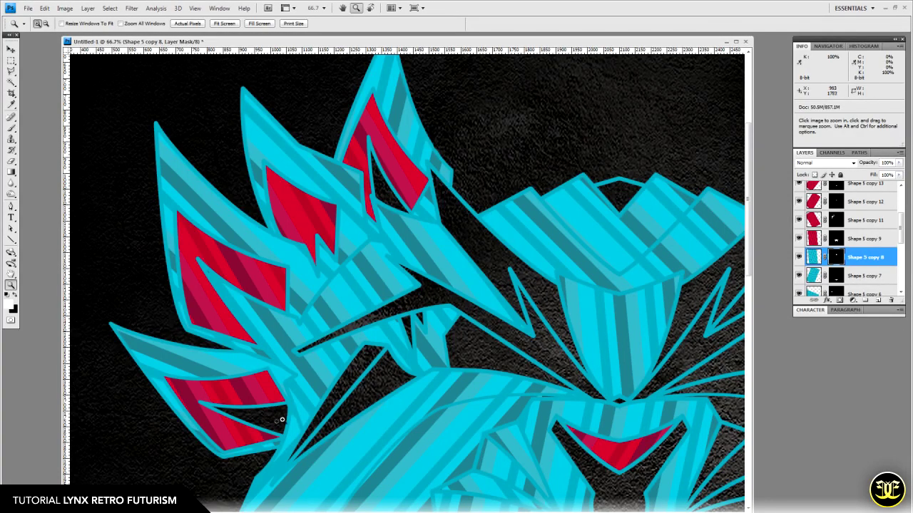
click(11, 128)
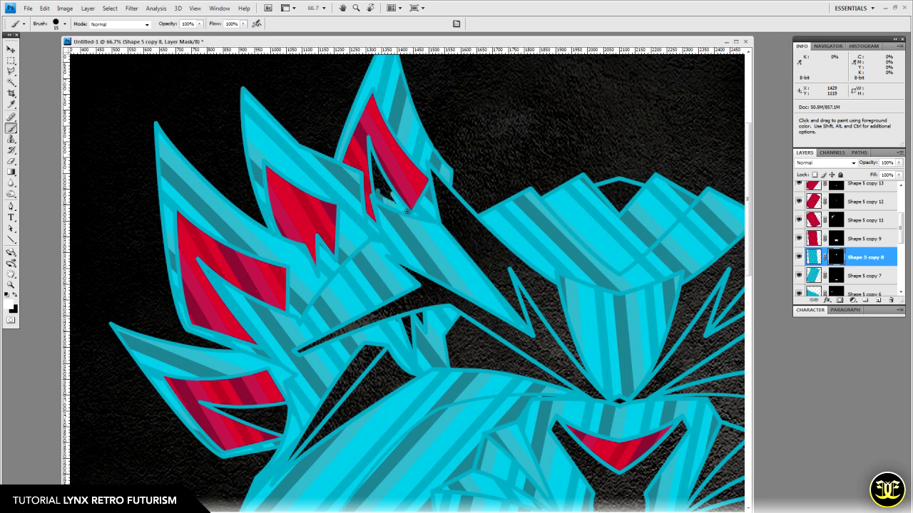
drag(386, 193, 378, 191)
right_click(385, 182)
click(400, 200)
drag(378, 176, 373, 171)
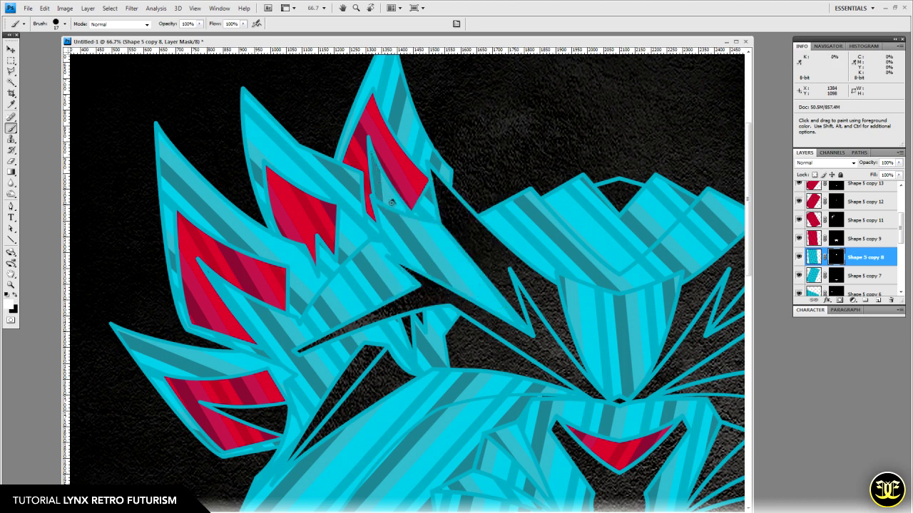
- Fill the black gap inside the lowest striped ear spike by painting on Shape 5 copy 8's mask
drag(372, 259, 398, 186)
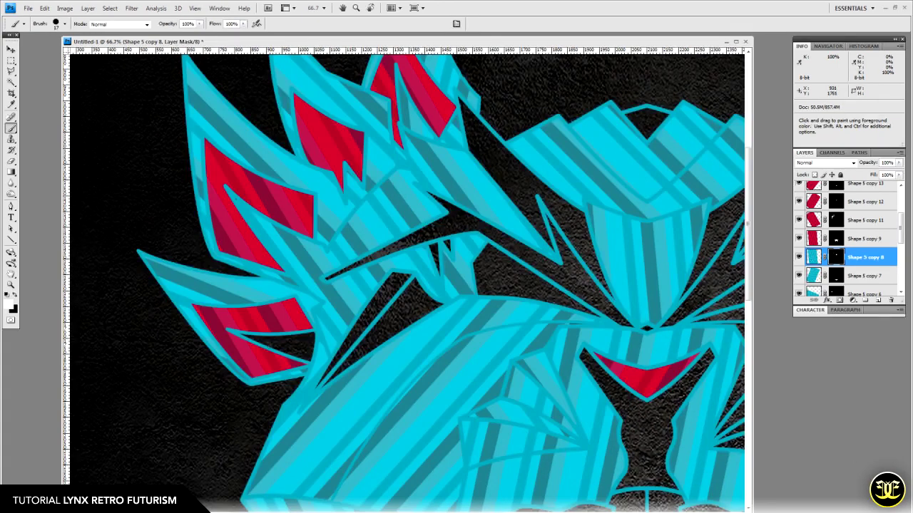
drag(243, 335, 286, 338)
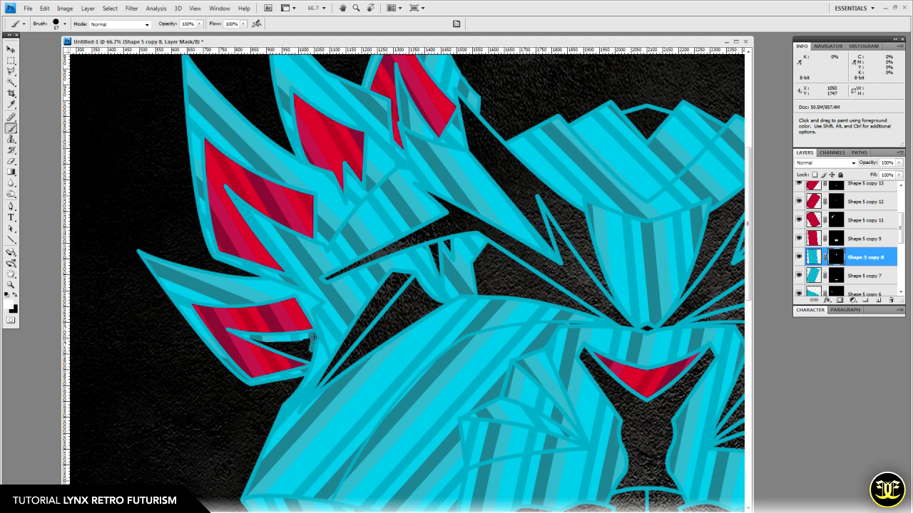
drag(308, 360, 273, 349)
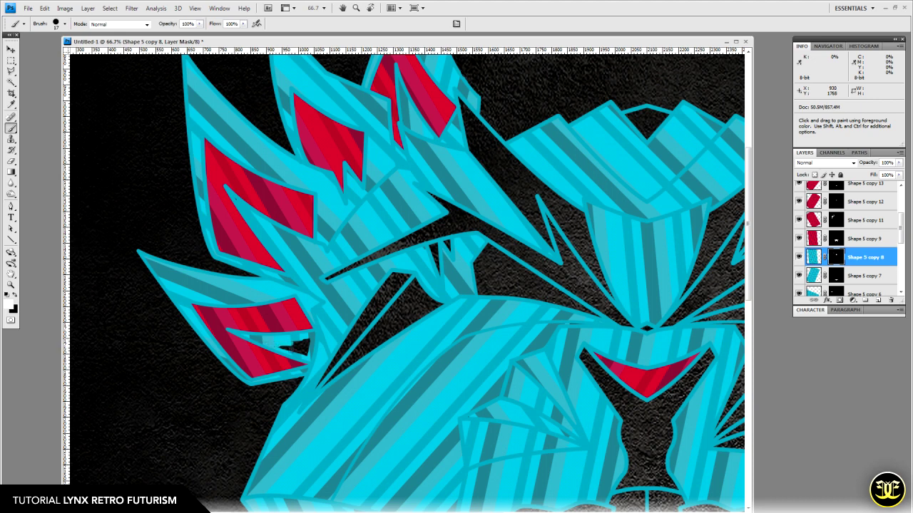
mouse_move(282, 346)
mouse_down()
mouse_move(306, 349)
mouse_move(309, 337)
mouse_up()
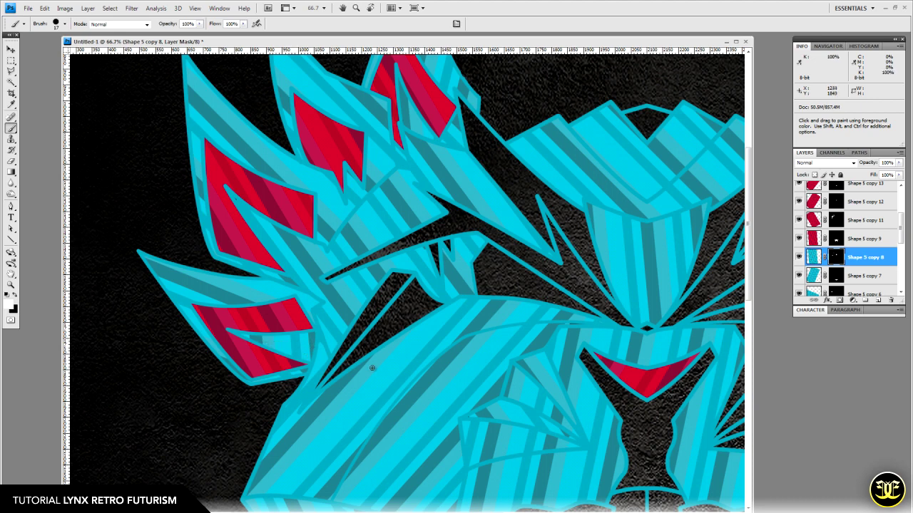
- Duplicate the hidden red stripe layer Shape 5 copy 14 and make the duplicate visible
drag(464, 361, 391, 357)
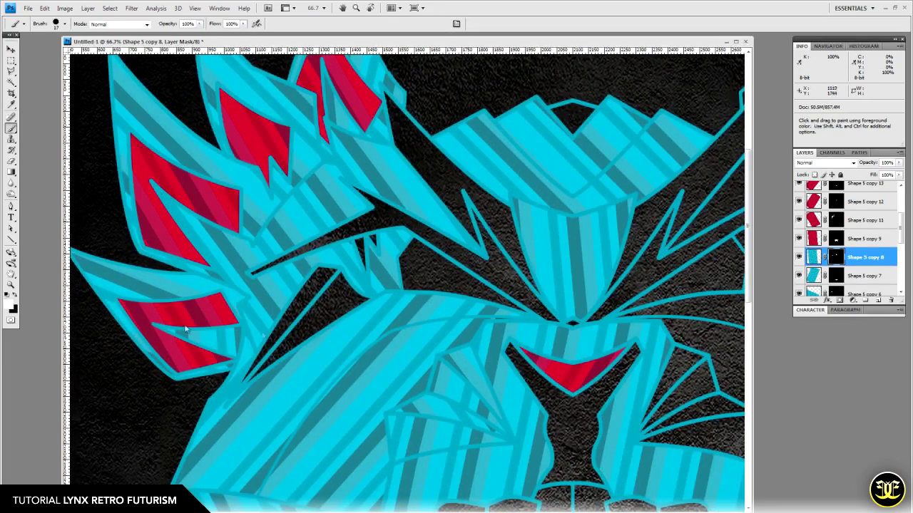
key(z)
alt+click(490, 311)
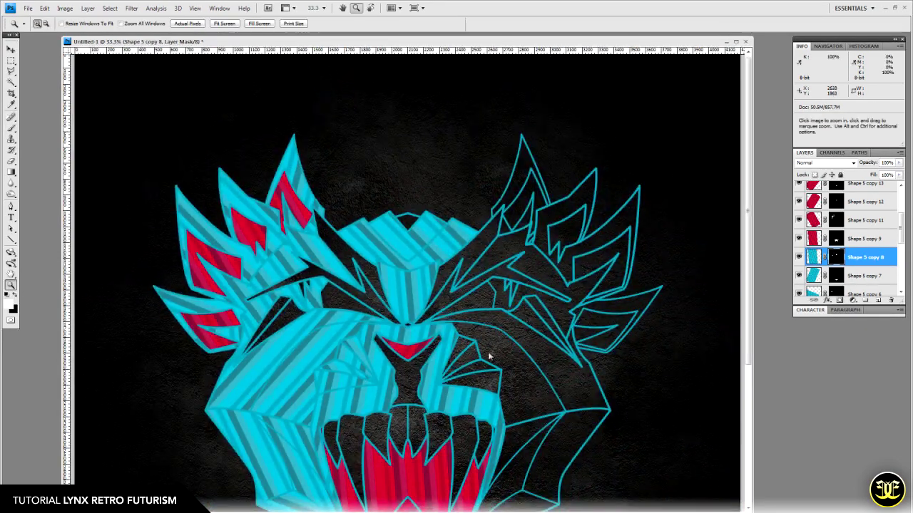
alt+click(489, 357)
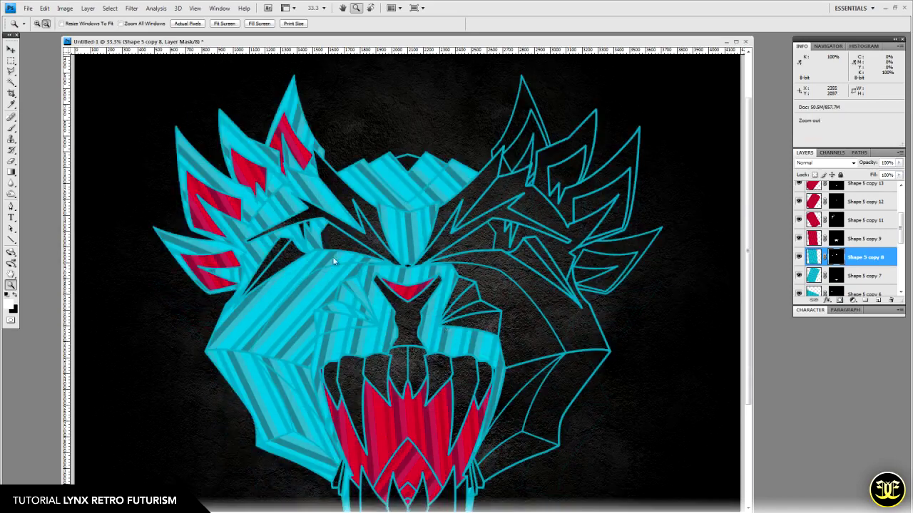
click(10, 50)
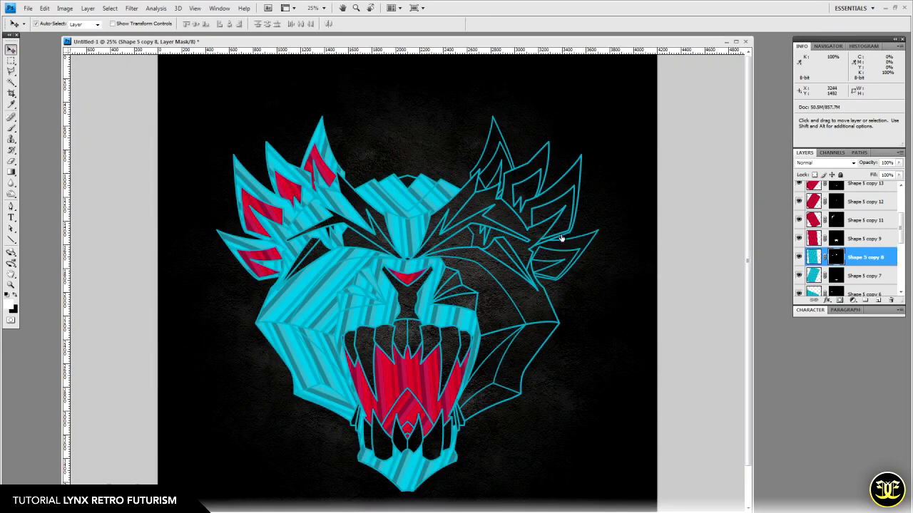
scroll(880, 241, up, 3)
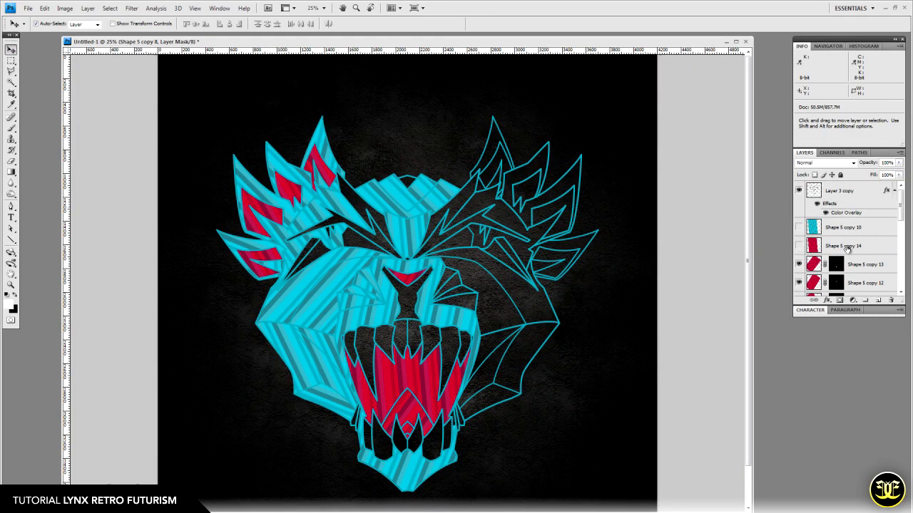
click(799, 246)
click(799, 246)
drag(858, 246, 877, 300)
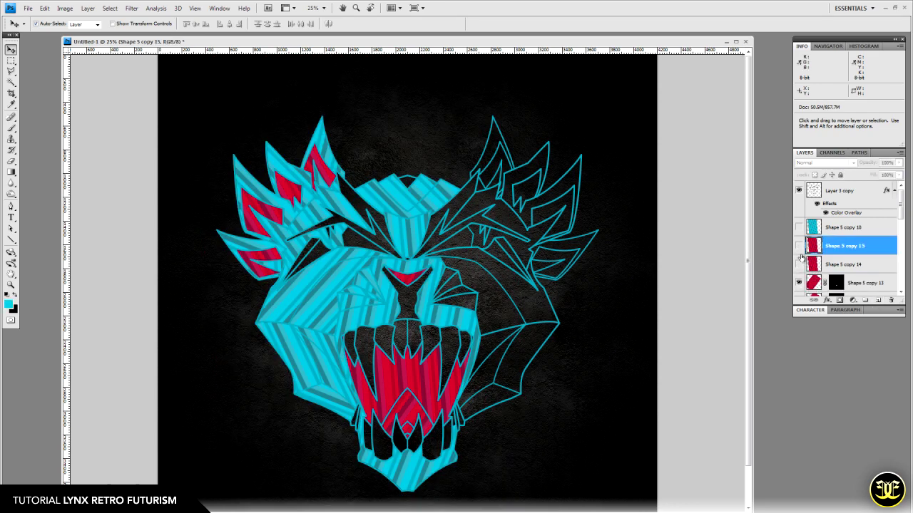
click(798, 246)
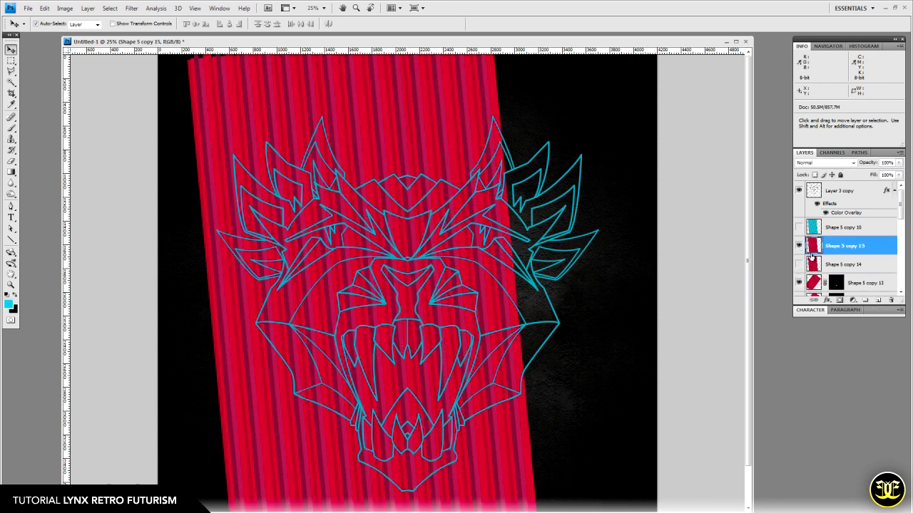
- Recolor the red stripe layer Shape 5 copy 15 to orange with Hue/Saturation, setting Hue to +55
click(67, 9)
mouse_move(78, 32)
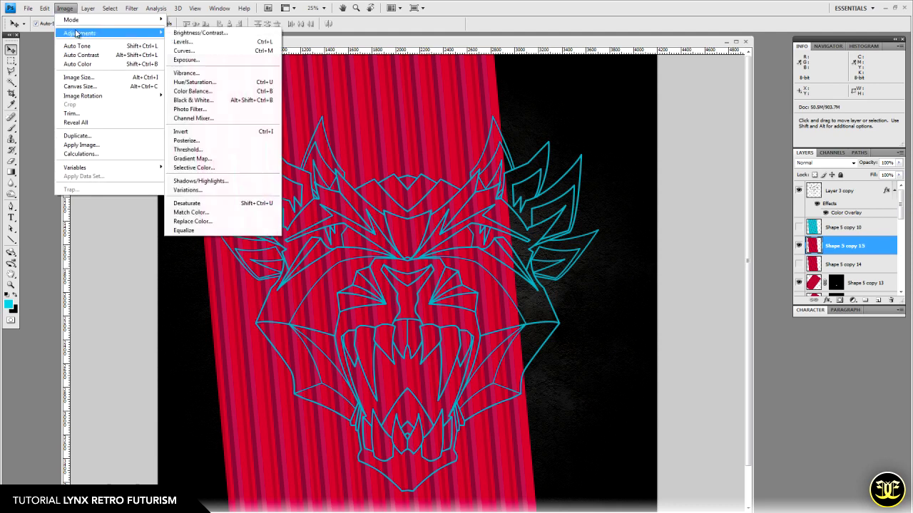
click(216, 83)
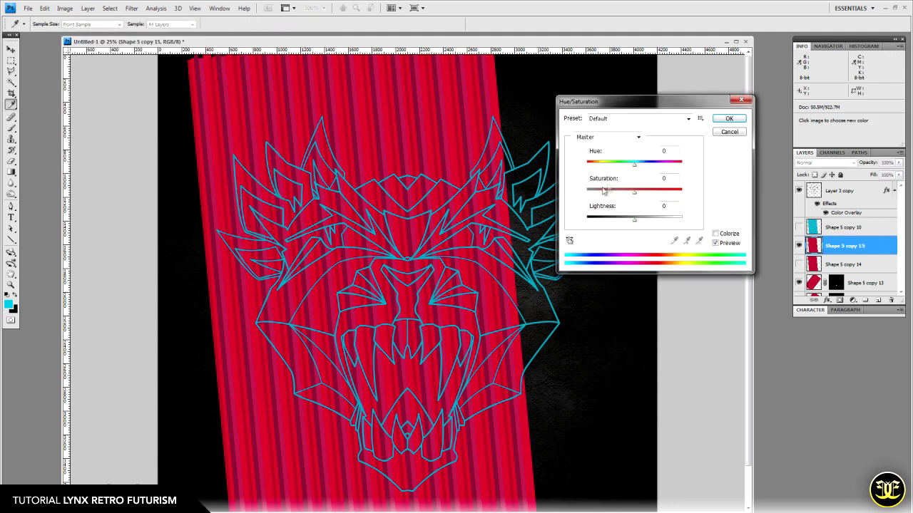
drag(635, 166, 658, 169)
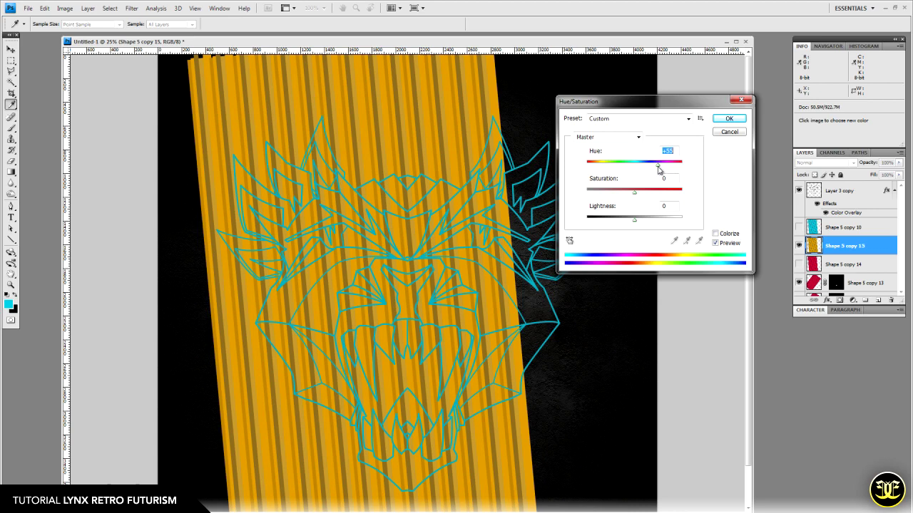
click(729, 119)
key(v)
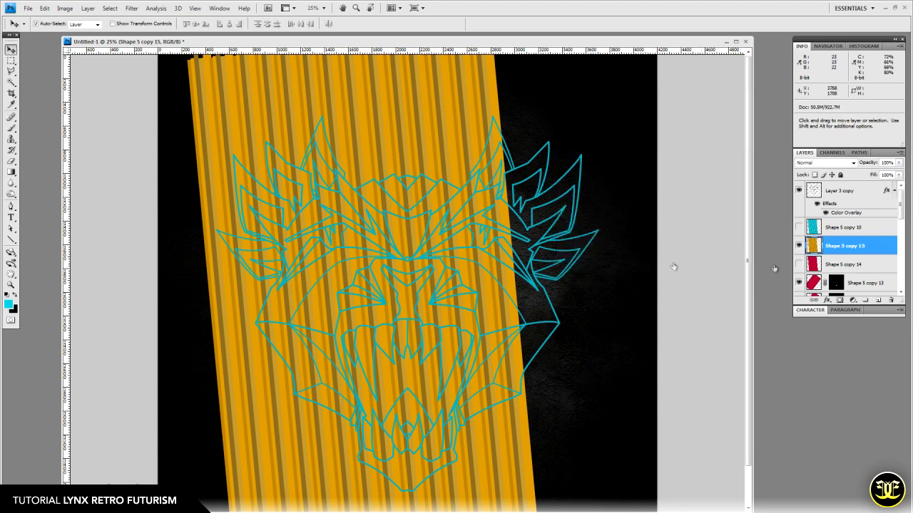
- Duplicate the orange stripe layer Shape 5 copy 15, hide the duplicate and make Shape 5 copy 15 active again
drag(867, 246, 878, 300)
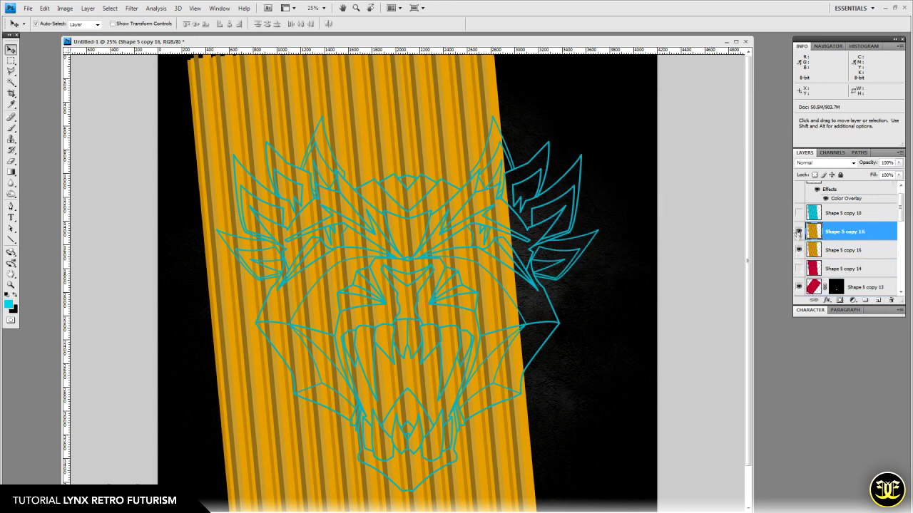
click(799, 232)
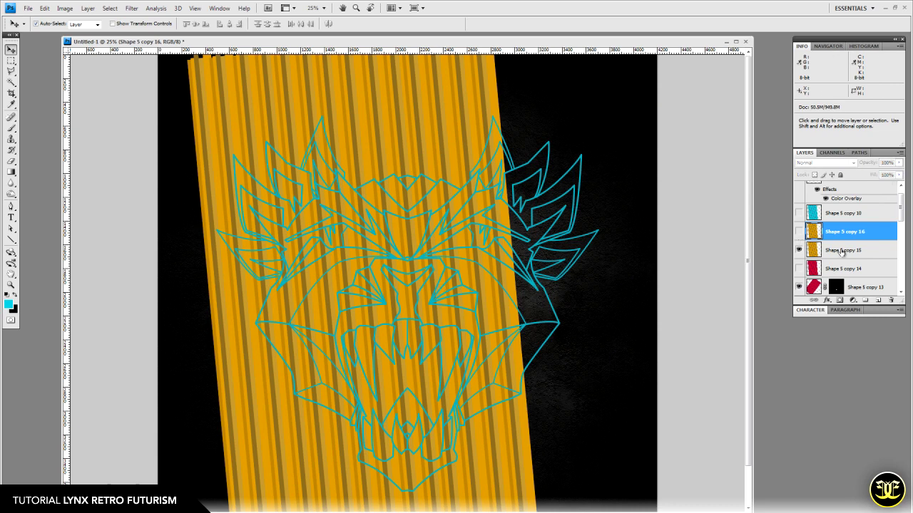
click(497, 283)
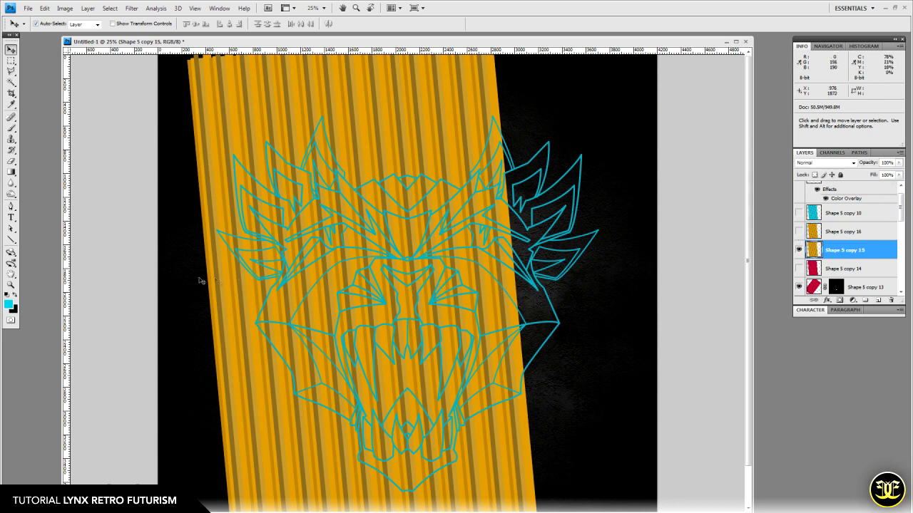
- On Layer 3 copy, select the Y-shaped nose bridge and the left brow outline with the Magic Wand
click(11, 82)
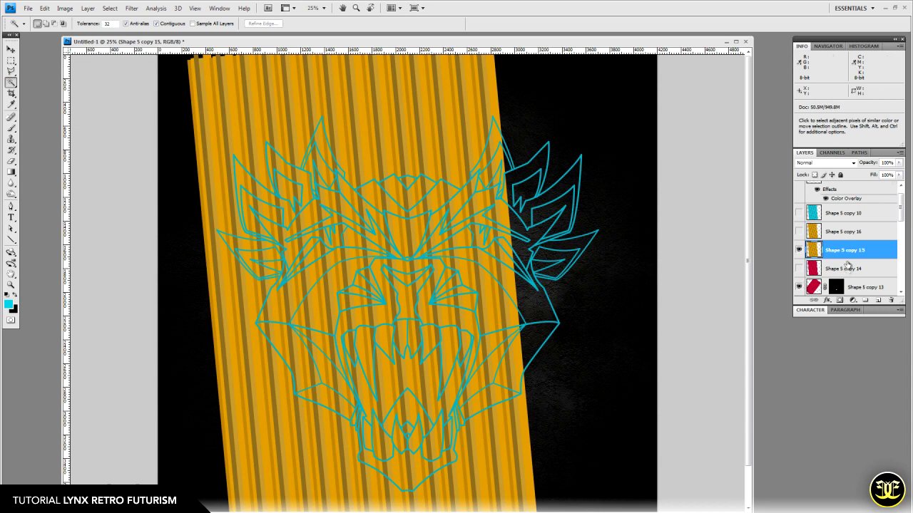
scroll(831, 198, up, 1)
click(831, 198)
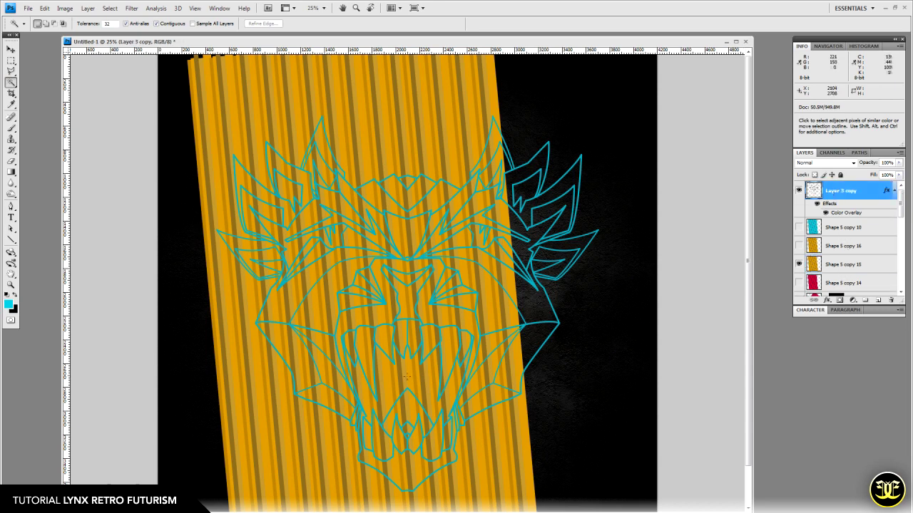
click(403, 317)
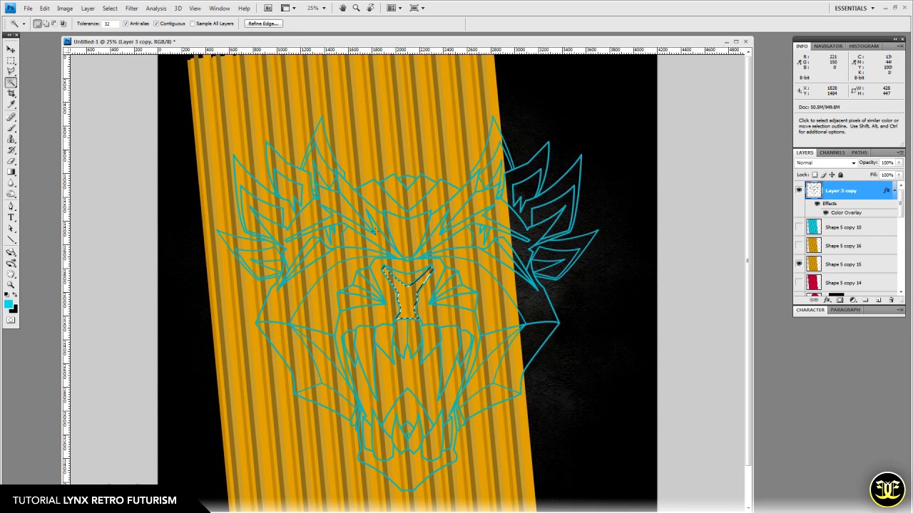
shift+click(363, 232)
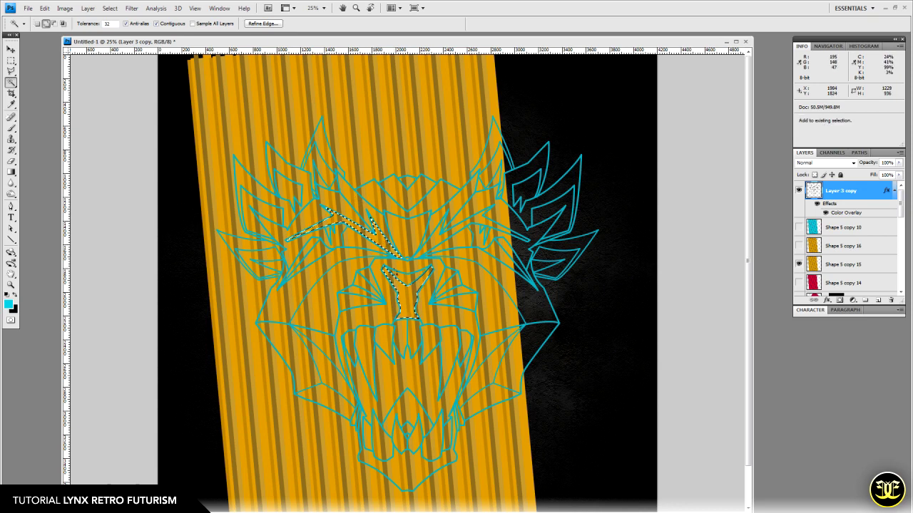
- Expand the nose and brow selection and mask the orange stripe layer Shape 5 copy 15 to it
click(110, 8)
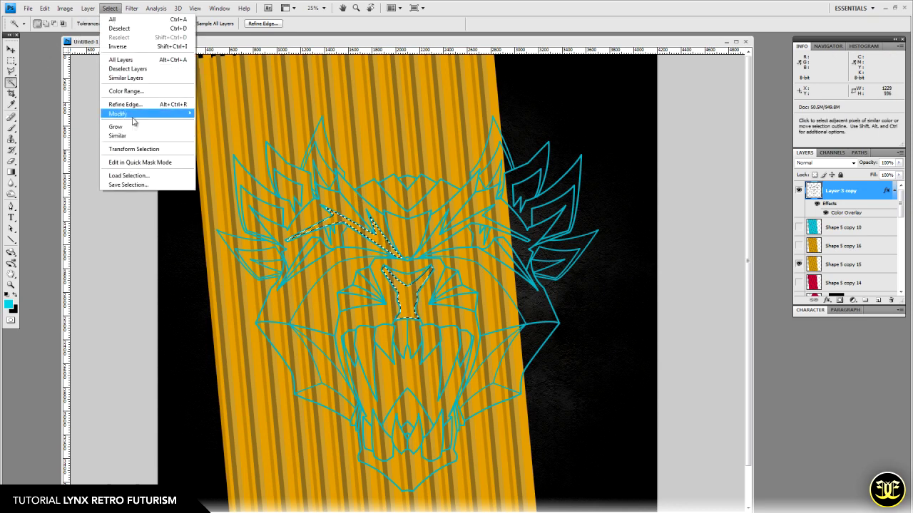
mouse_move(132, 115)
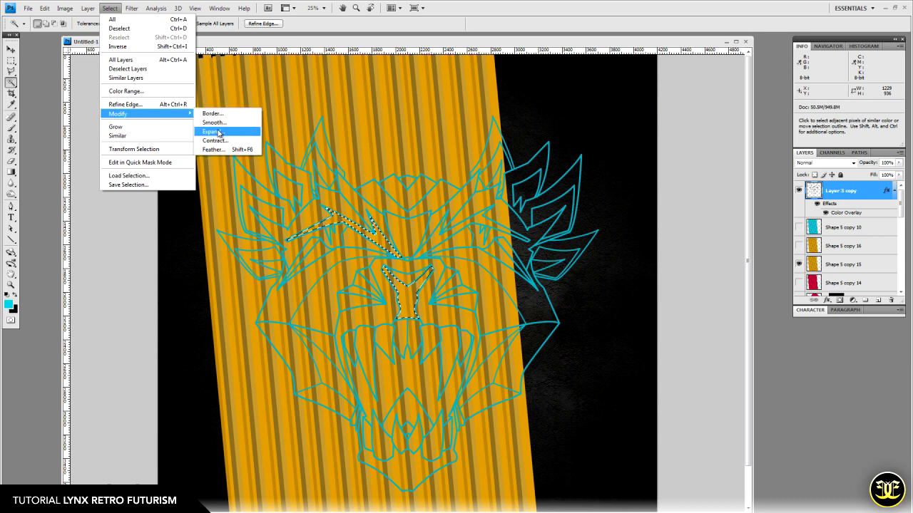
click(218, 134)
key(Return)
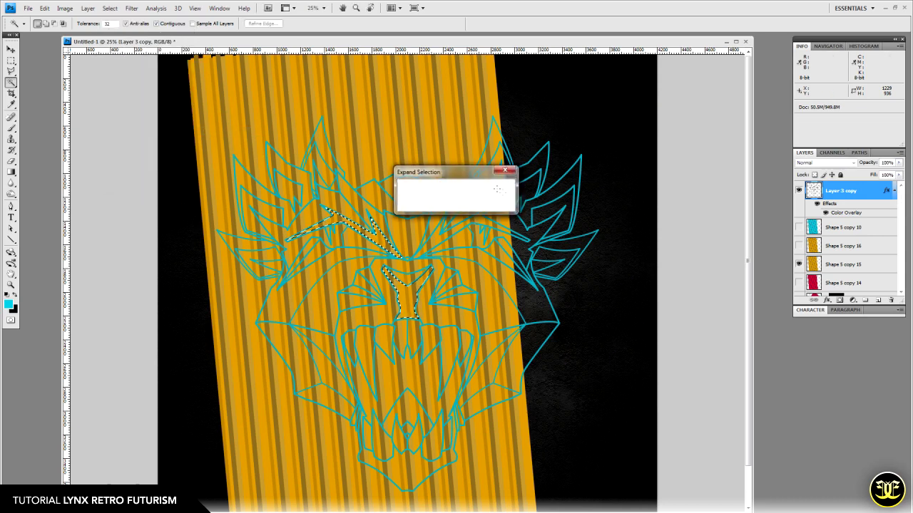
click(848, 267)
click(839, 300)
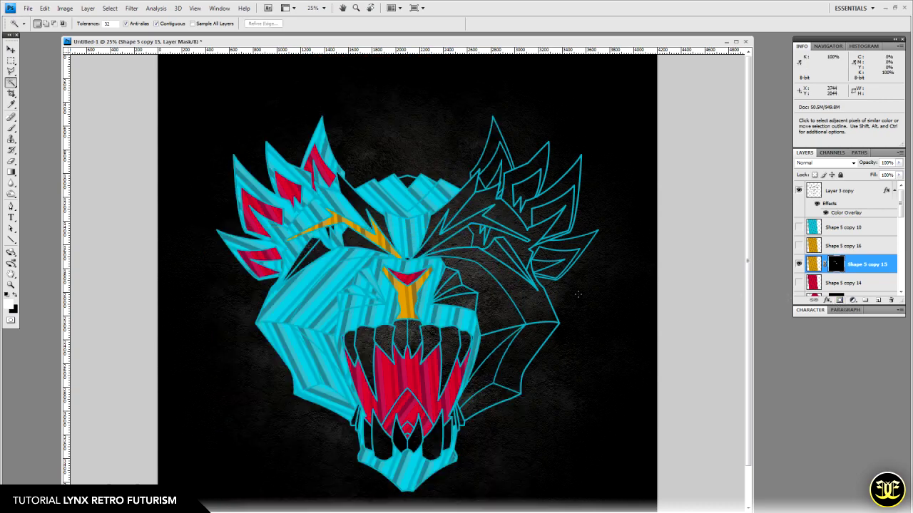
- Duplicate the hidden orange layer Shape 5 copy 16, keeping the duplicate hidden and making Shape 5 copy 16 visible
drag(447, 307, 437, 265)
key(z)
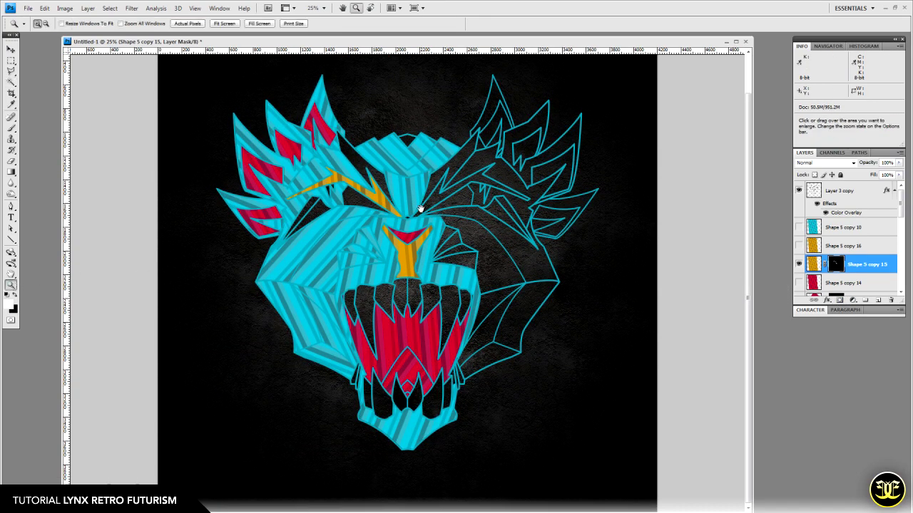
click(419, 273)
scroll(420, 273, up, 1)
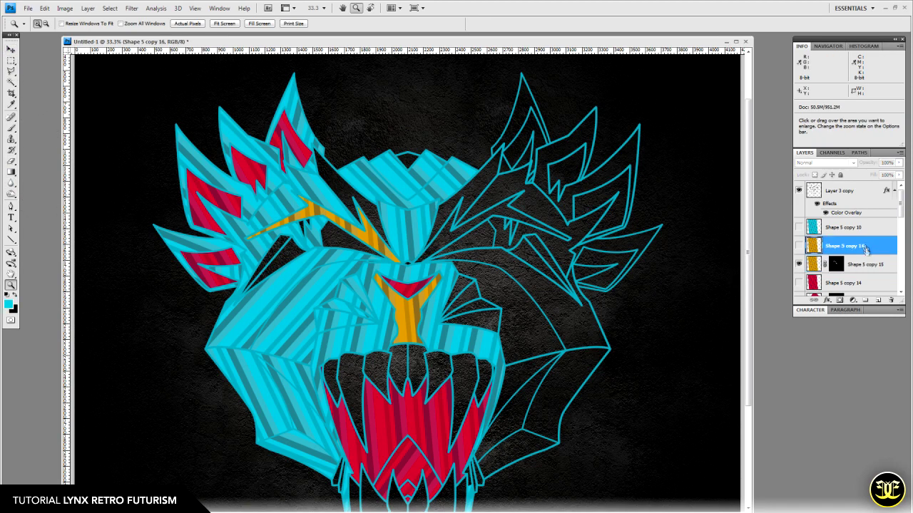
drag(866, 250, 878, 300)
click(799, 264)
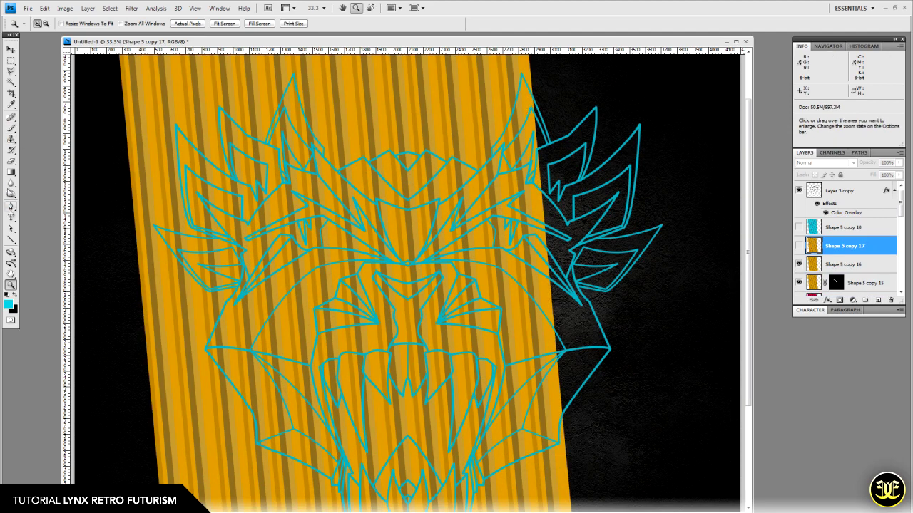
- Select the wedge-shaped section beneath the left eye's outer corner on Layer 3 copy with the Magic Wand
click(11, 83)
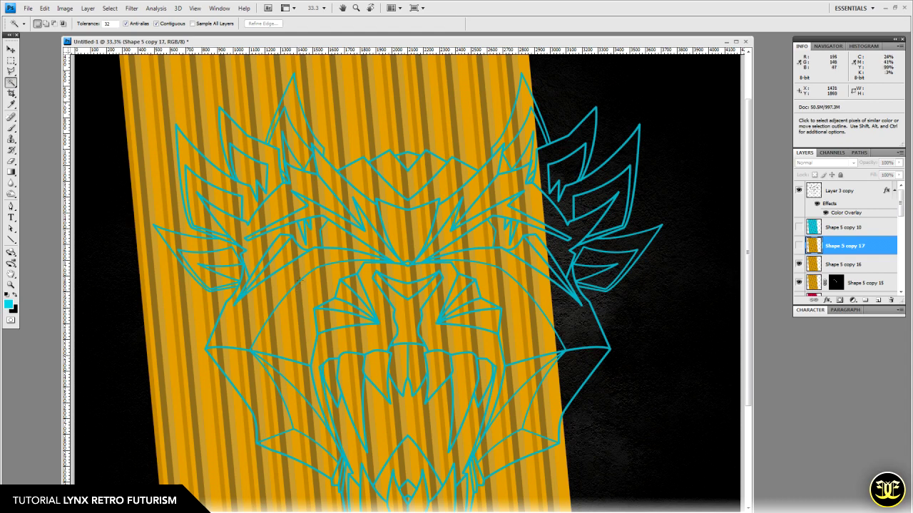
click(289, 276)
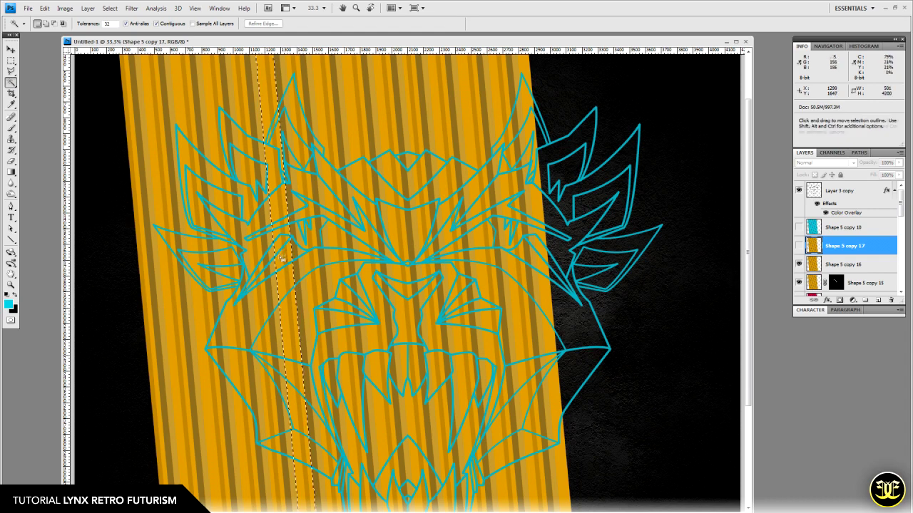
key(ctrl+d)
click(843, 191)
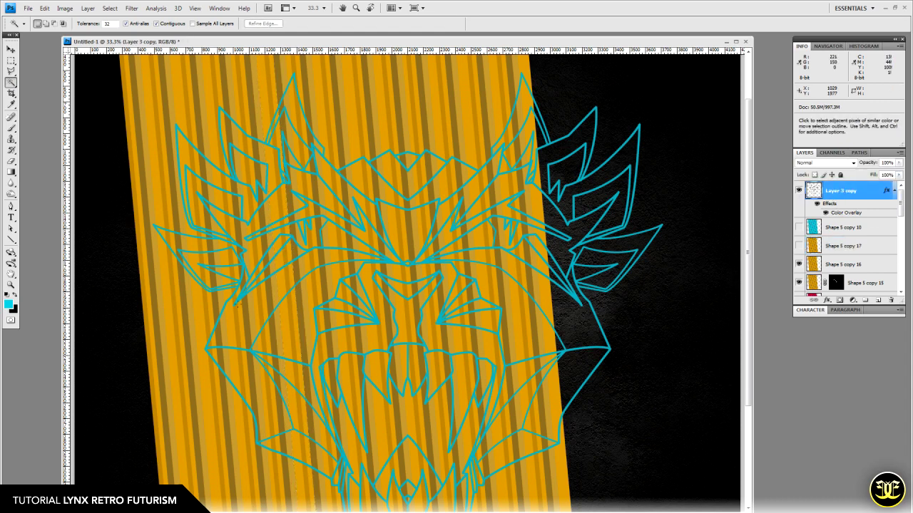
click(269, 255)
- Expand the wedge selection by 5 pixels and mask the orange stripe layer Shape 5 copy 16 to it
click(111, 9)
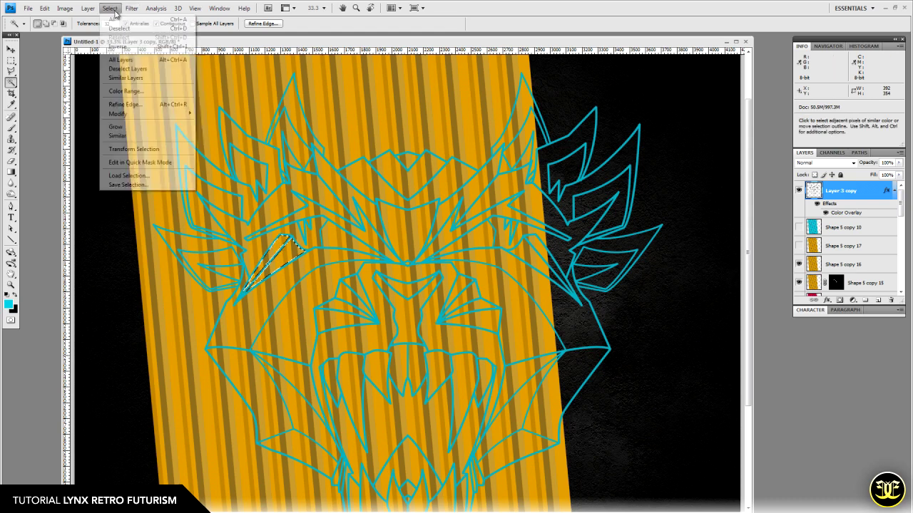
mouse_move(143, 114)
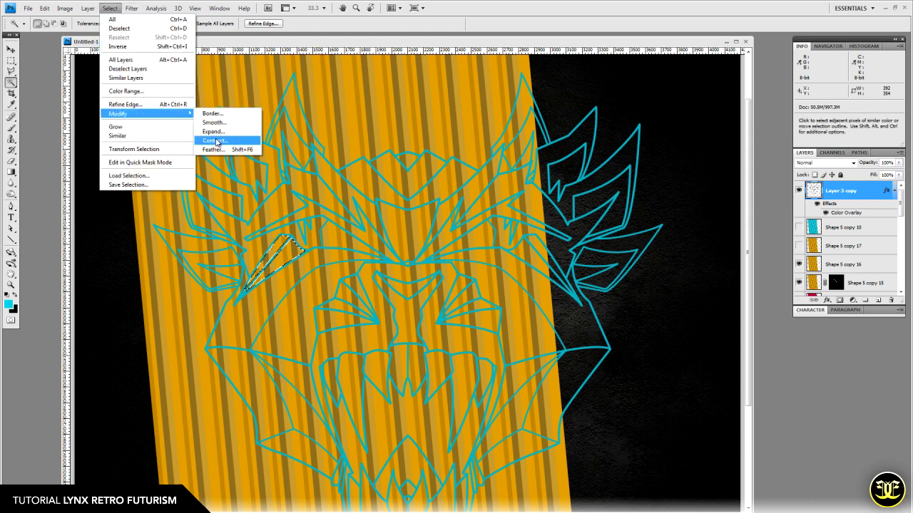
click(214, 131)
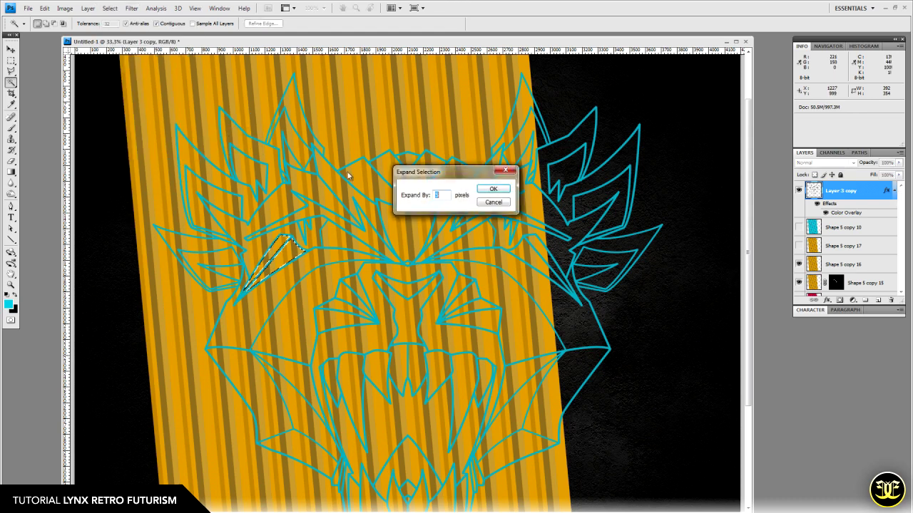
click(502, 192)
click(849, 264)
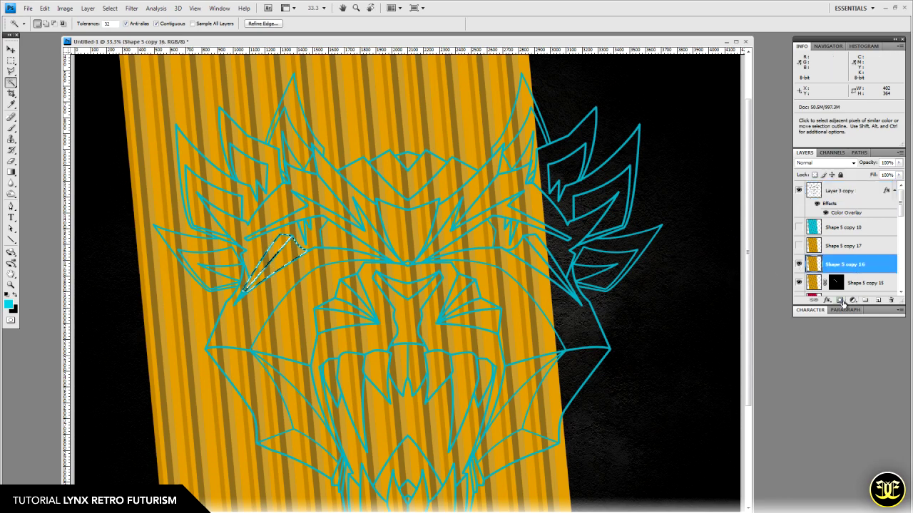
click(840, 301)
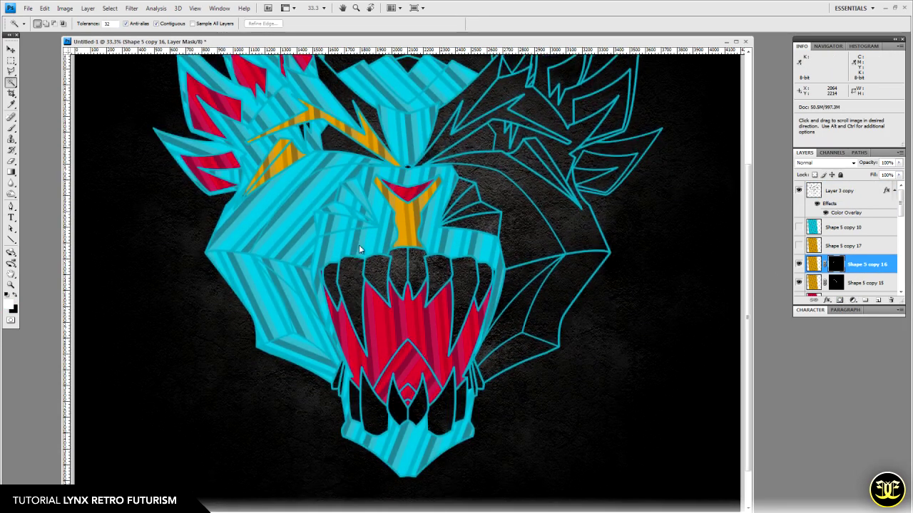
- Show the orange stripe layer Shape 5 copy 17, duplicate it and hide the original, leaving the duplicate visible
scroll(358, 245, up, 3)
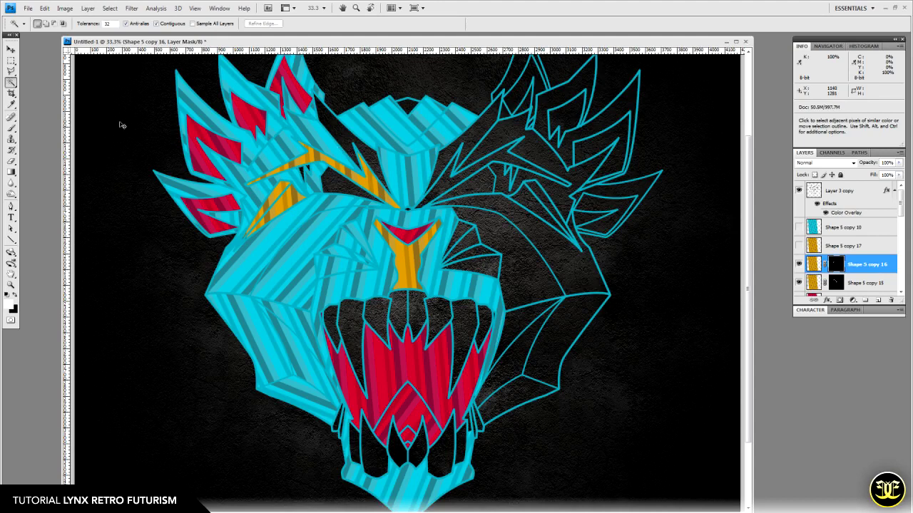
click(10, 48)
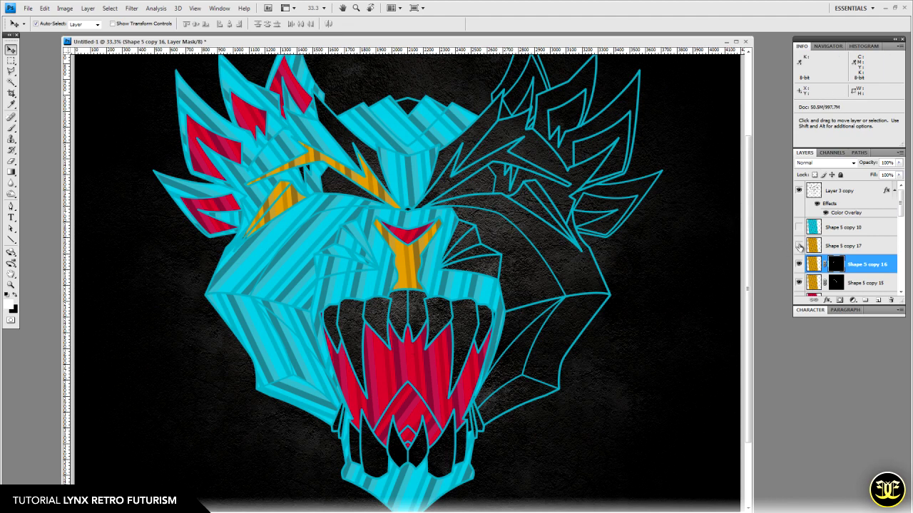
click(799, 246)
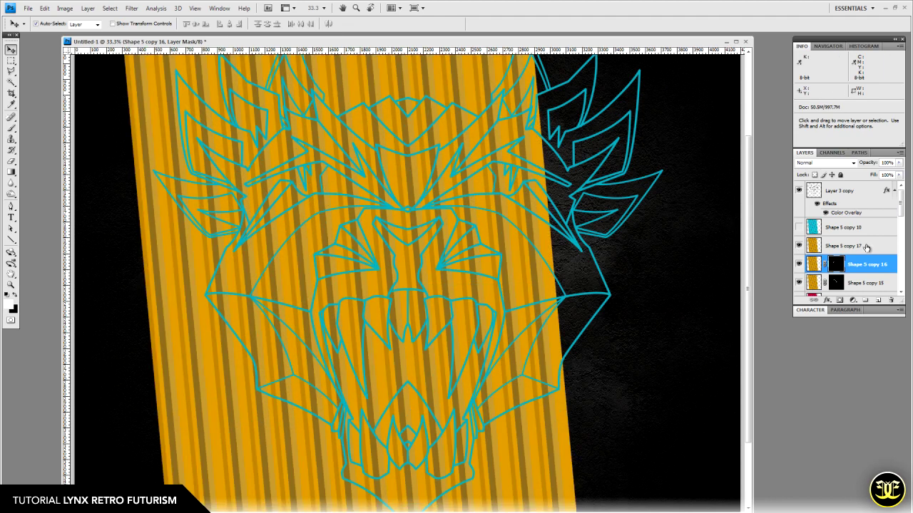
drag(866, 248, 879, 300)
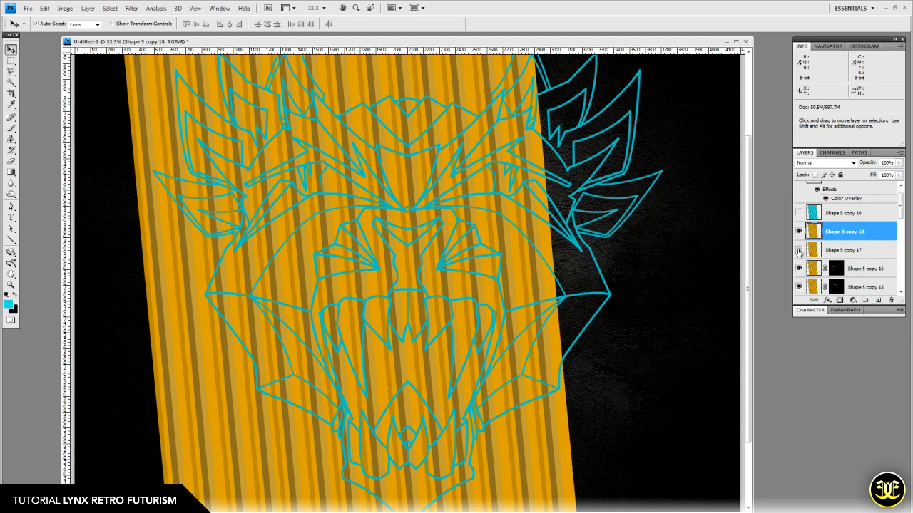
- Desaturate the visible orange stripe duplicate Shape 5 copy 18 to gray
click(65, 8)
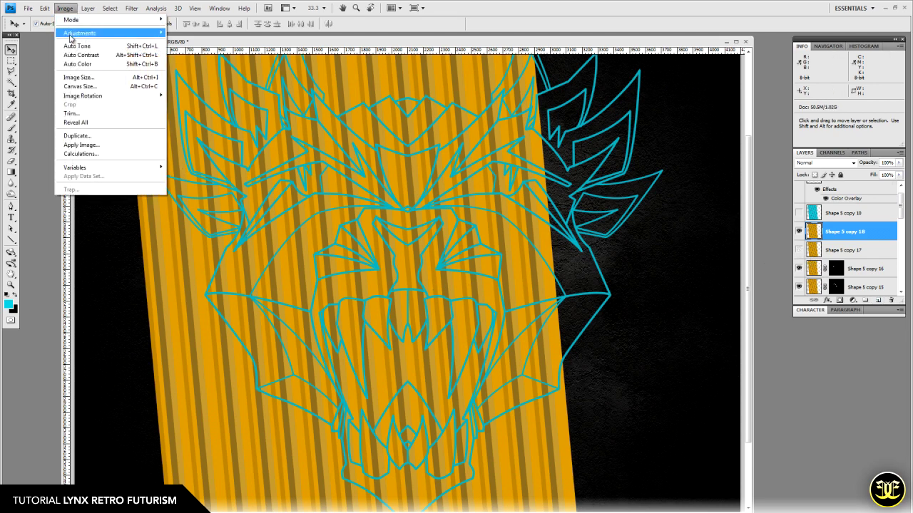
mouse_move(70, 36)
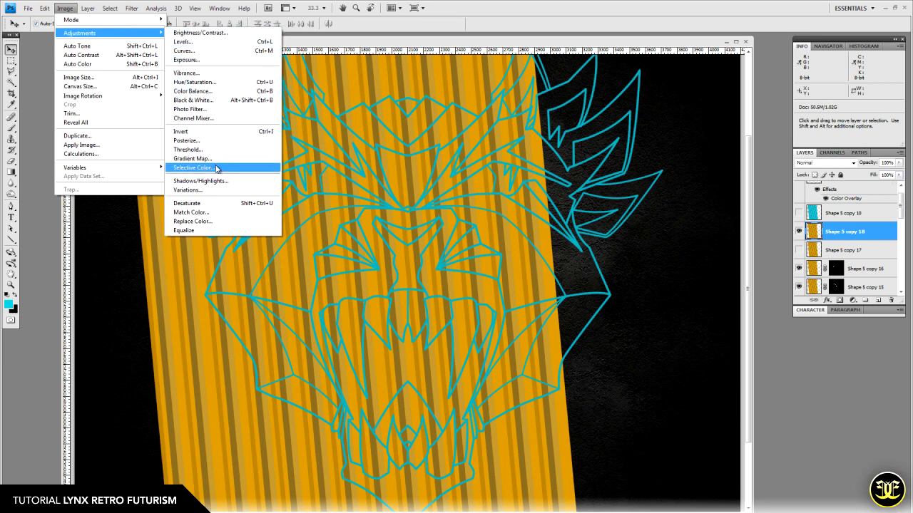
click(218, 206)
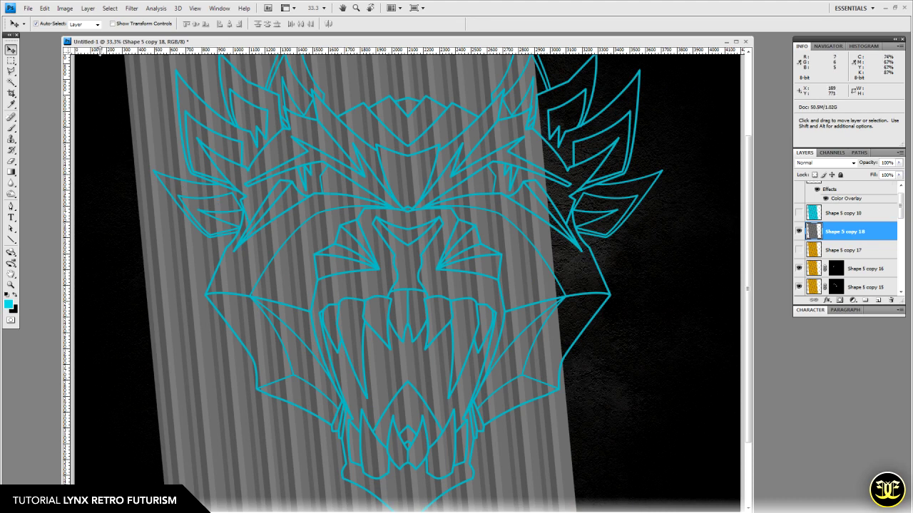
click(65, 9)
mouse_move(114, 33)
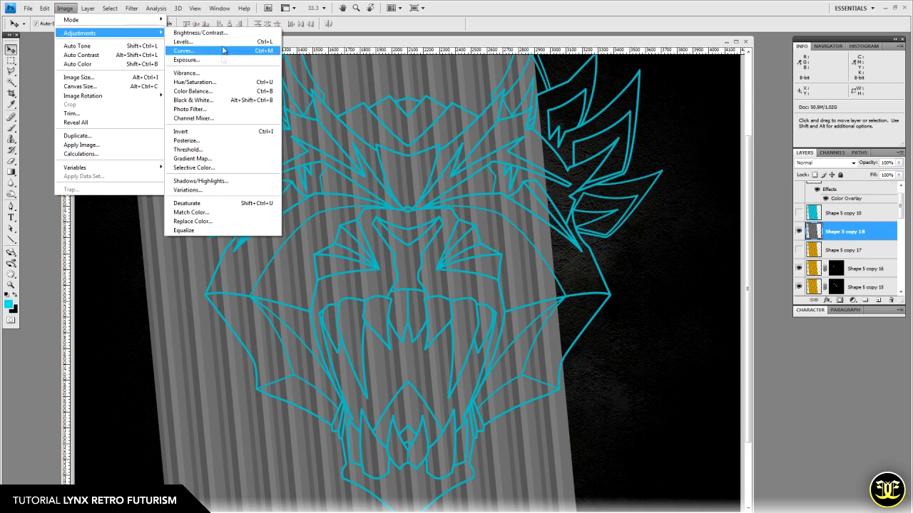
click(203, 82)
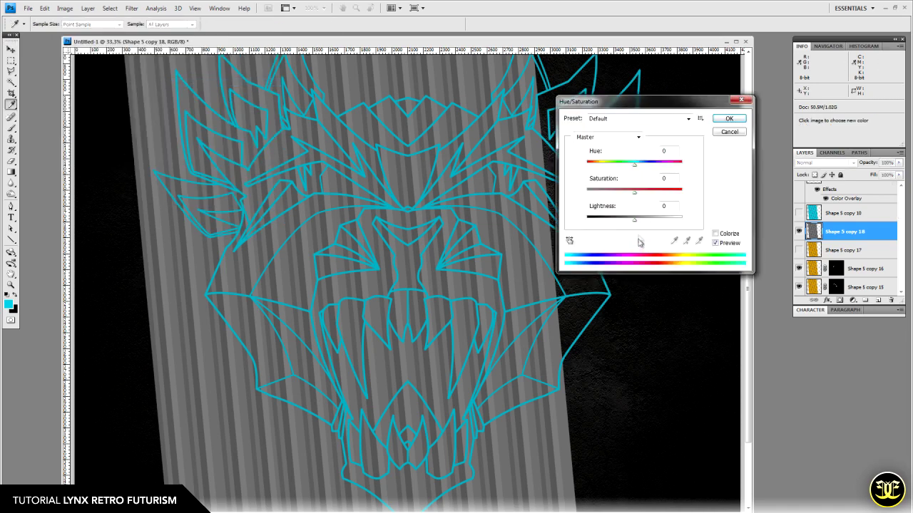
drag(635, 224, 659, 228)
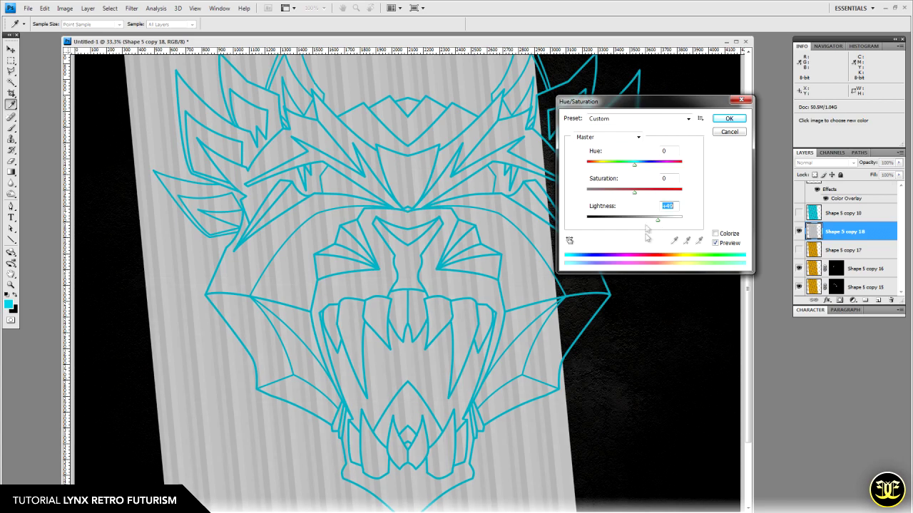
click(728, 132)
key(v)
- Apply Brightness/Contrast to the gray stripe layer Shape 5 copy 18 with brightness 61 and contrast 43
click(65, 7)
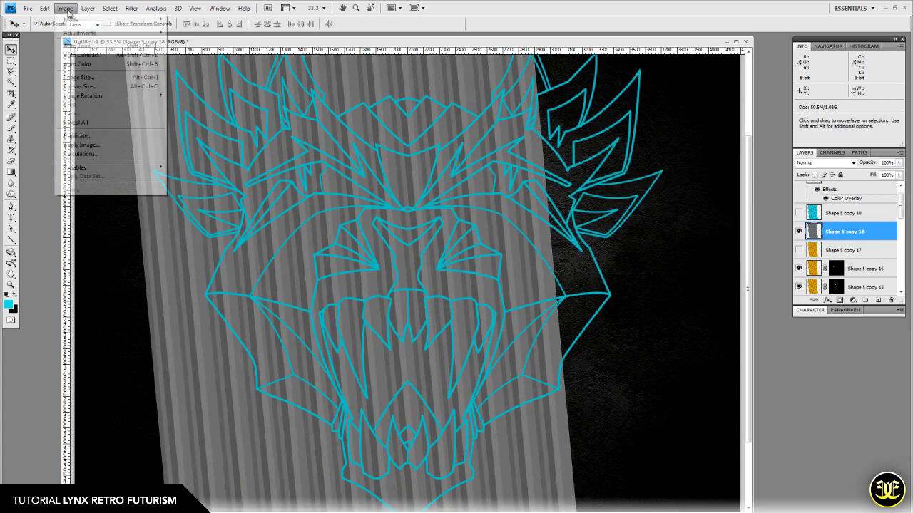
mouse_move(114, 33)
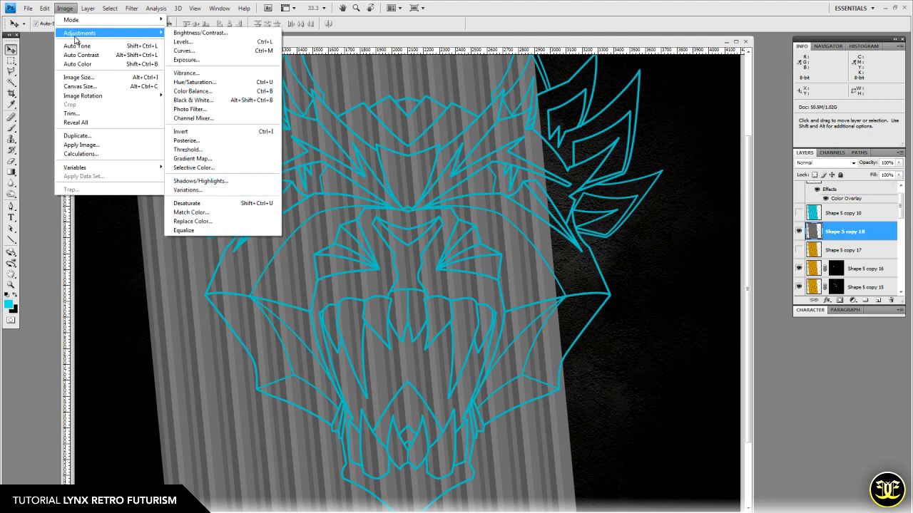
click(213, 33)
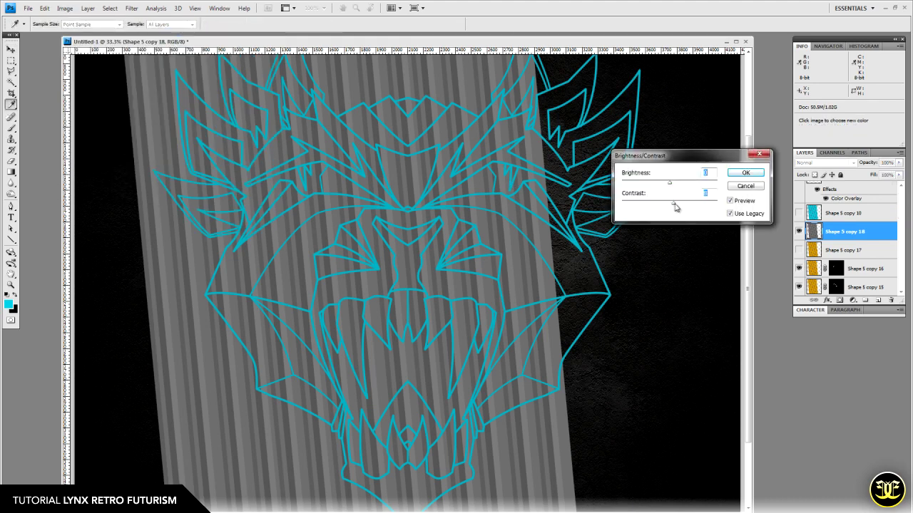
click(686, 205)
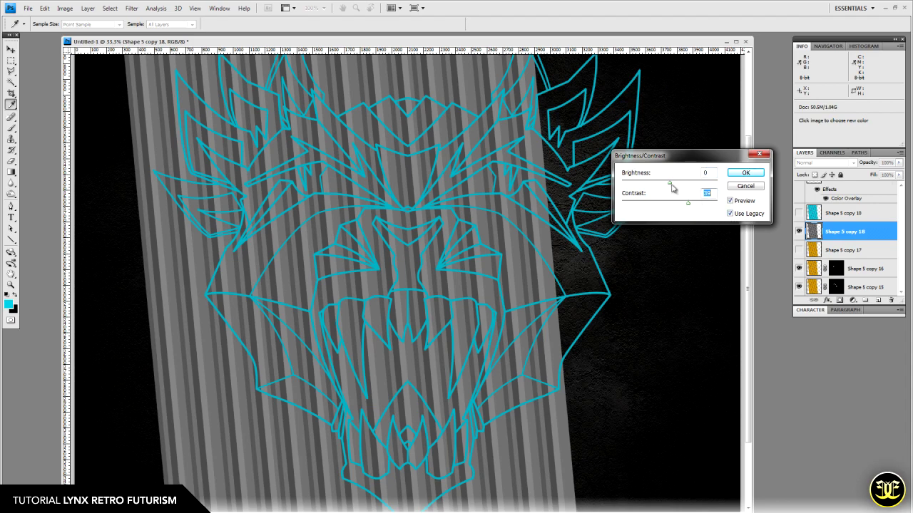
drag(672, 187, 699, 187)
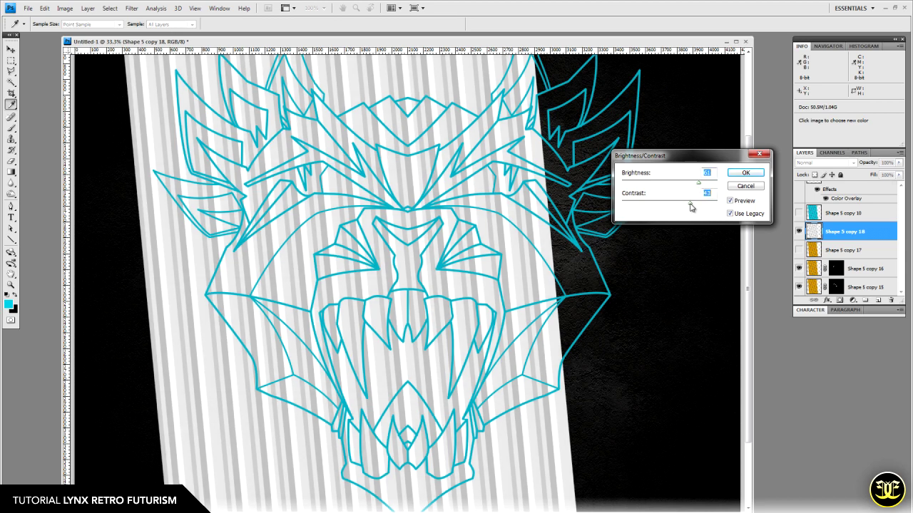
click(740, 175)
- Select the left half's upper teeth on Layer 3 copy with the Magic Wand
drag(389, 329, 382, 276)
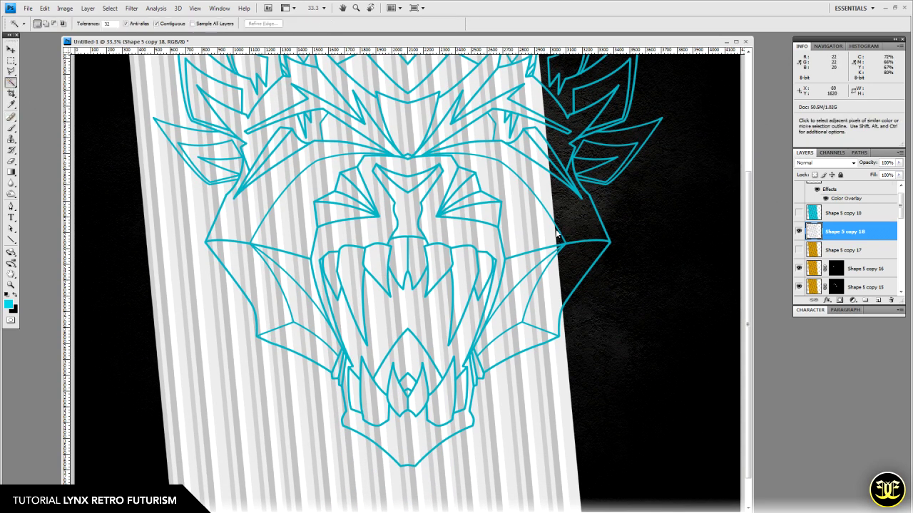
key(w)
scroll(863, 234, up, 1)
click(840, 194)
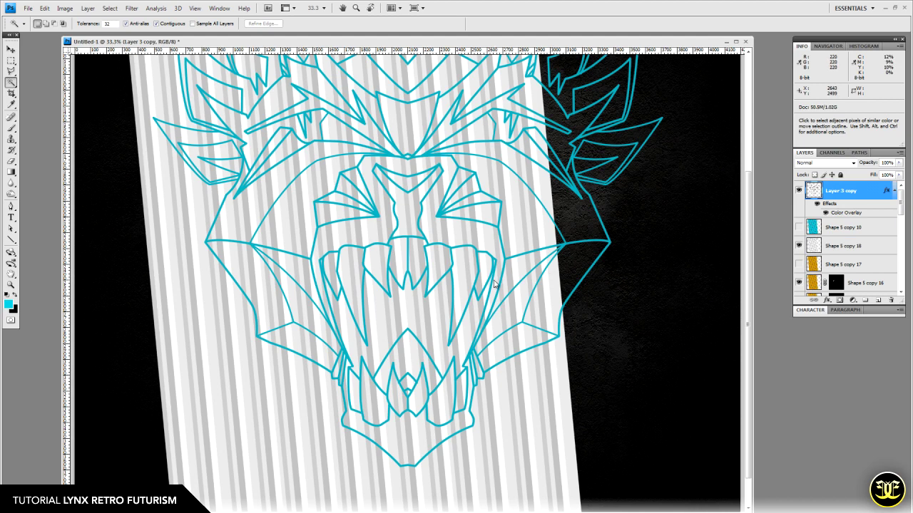
click(403, 265)
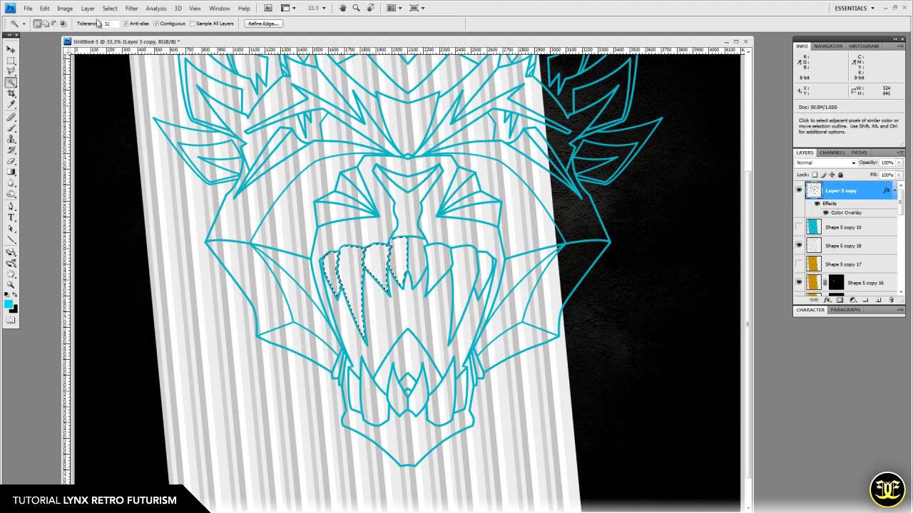
- Expand the upper teeth selection by 5 pixels
click(65, 8)
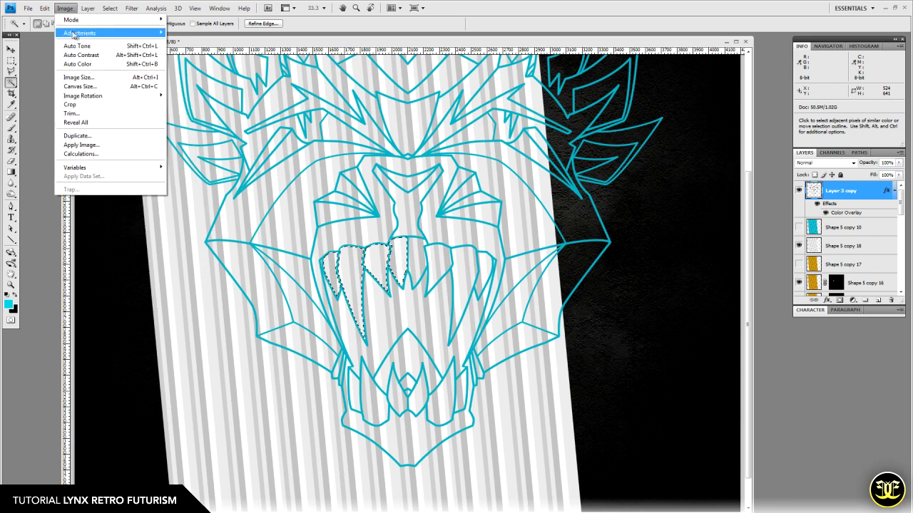
mouse_move(154, 33)
mouse_move(110, 8)
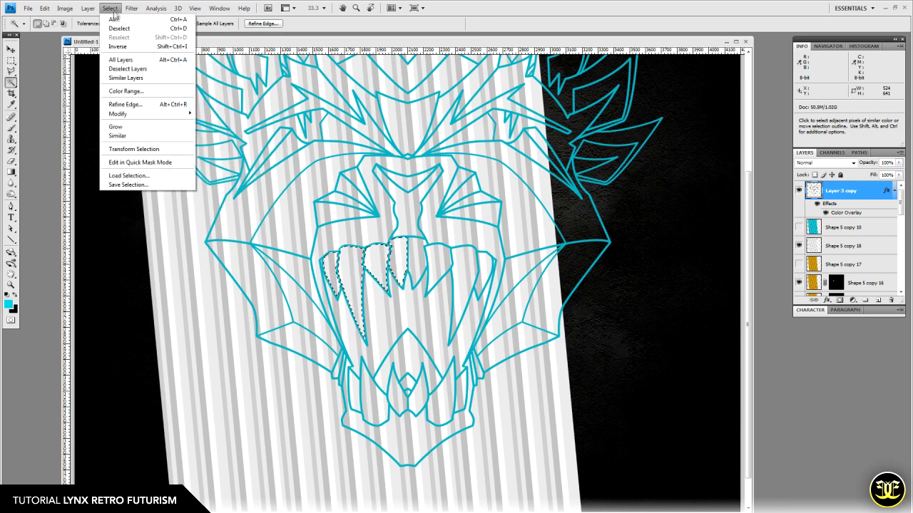
mouse_move(189, 114)
click(213, 131)
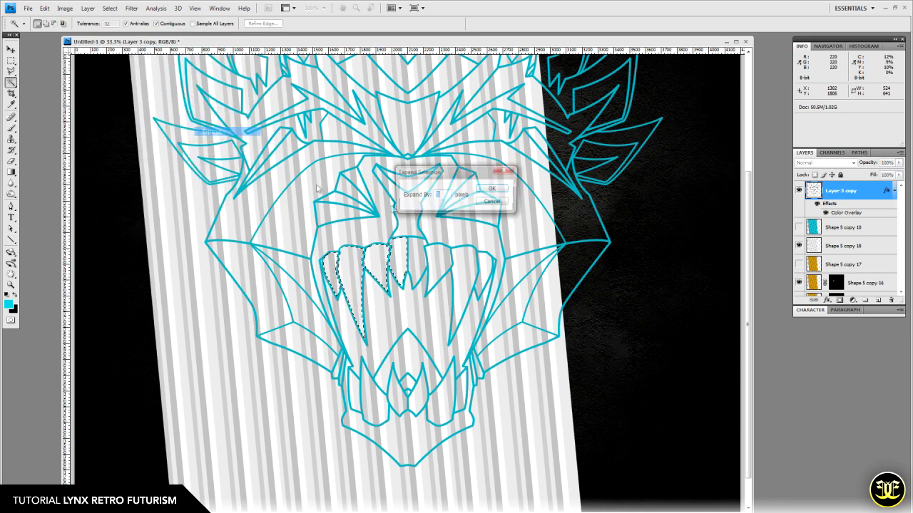
click(492, 188)
- Duplicate the light gray stripe layer Shape 5 copy 18, hide the duplicate and mask the original to the upper teeth selection
click(847, 248)
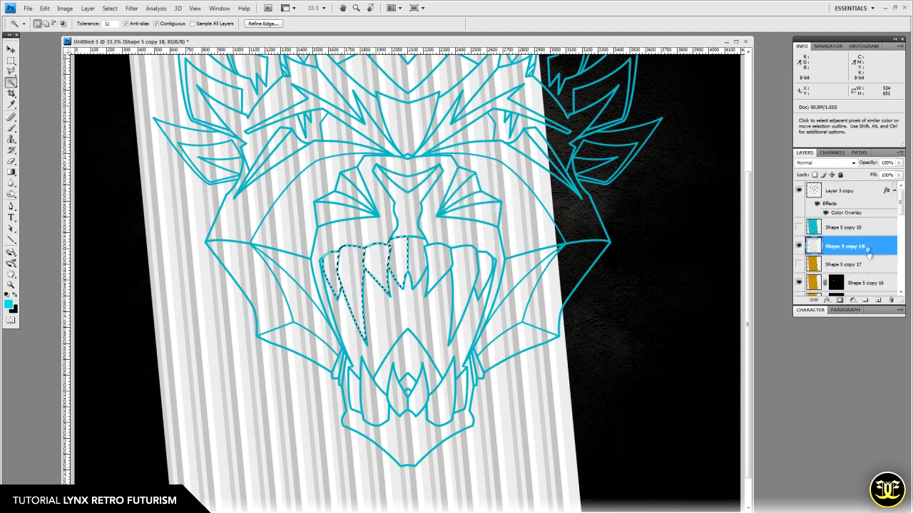
drag(867, 248, 878, 300)
click(798, 231)
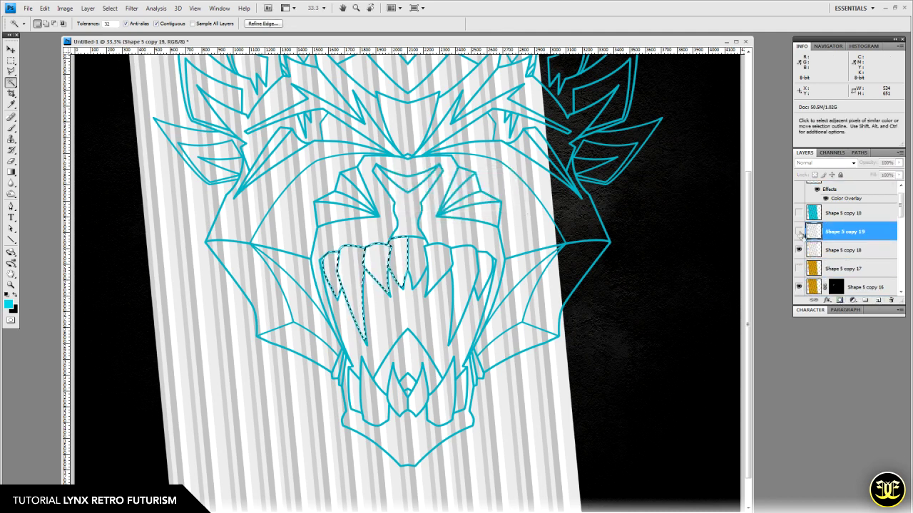
click(848, 250)
click(840, 301)
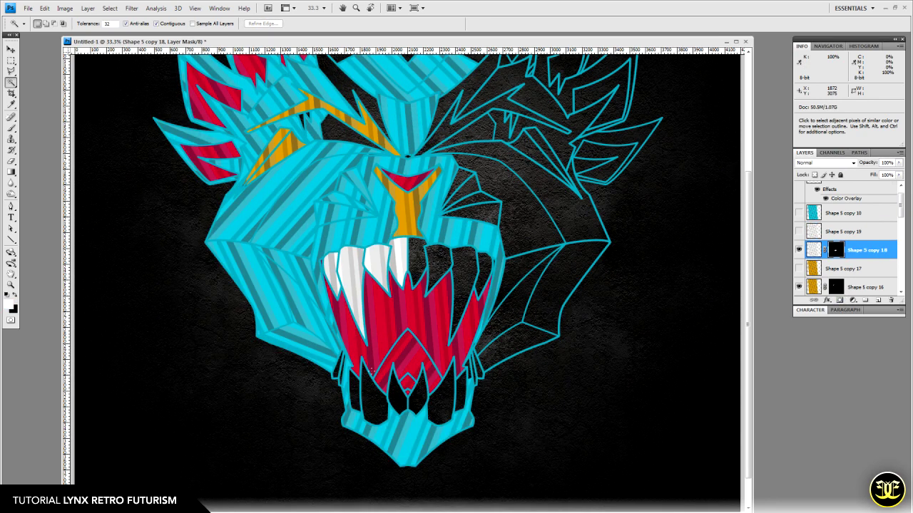
- Examine the filled face sections at 50% and check which stripe layers cover the left cheek, brow, forehead and crown
scroll(427, 315, up, 3)
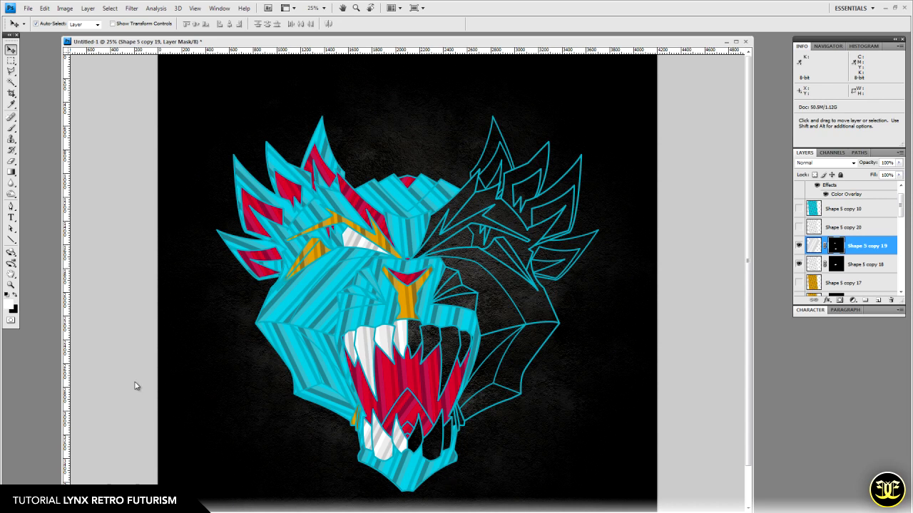
click(11, 285)
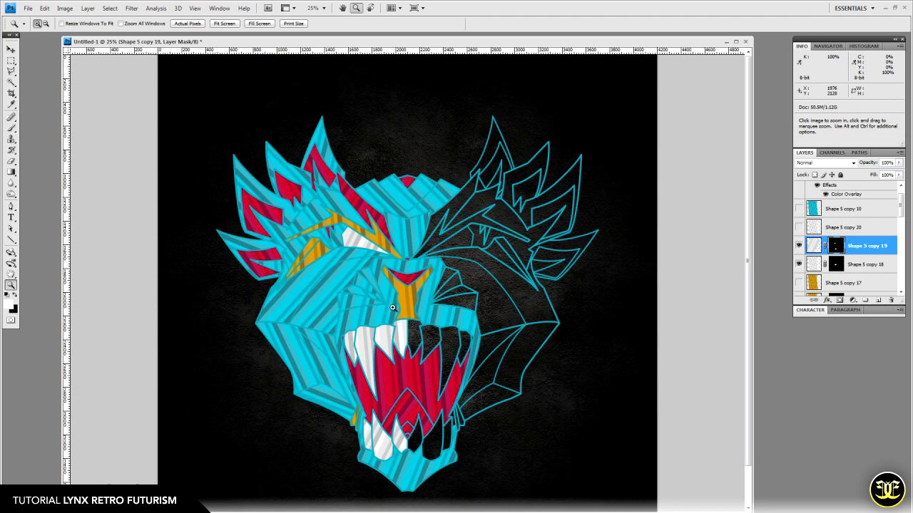
click(386, 257)
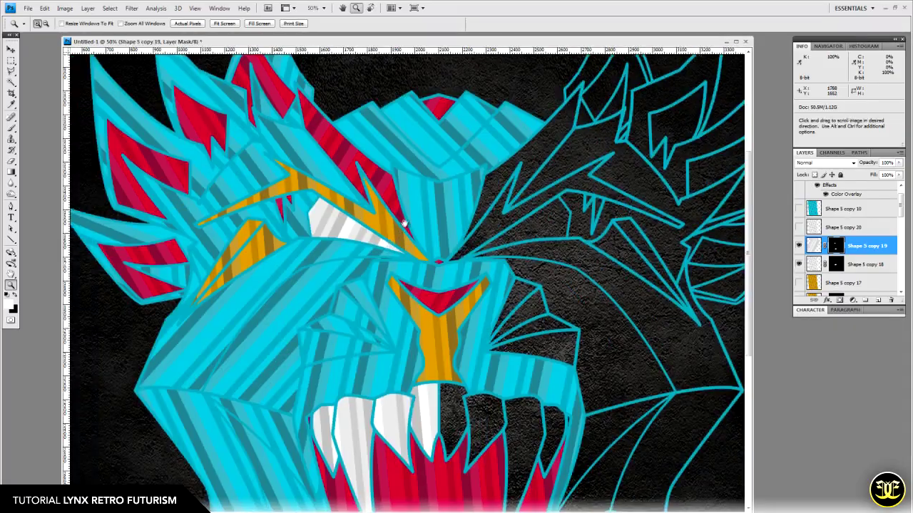
drag(404, 223, 415, 267)
drag(453, 335, 472, 333)
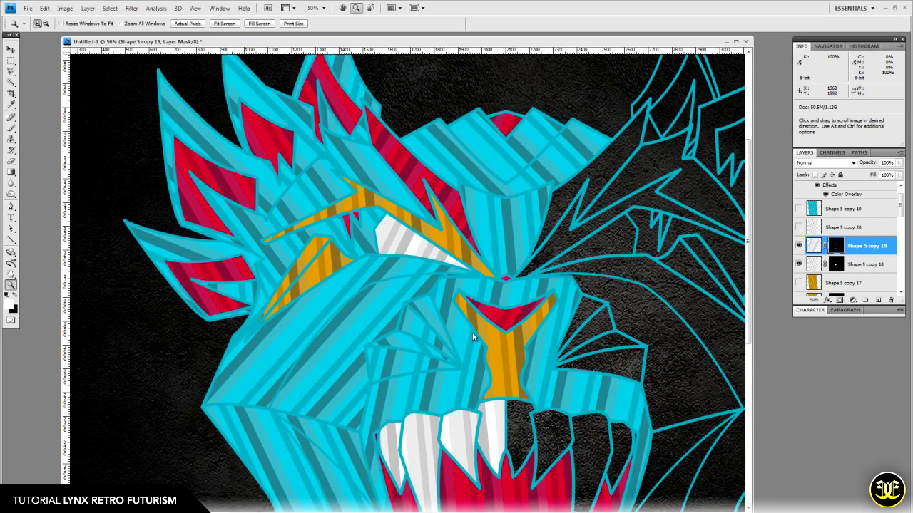
click(10, 49)
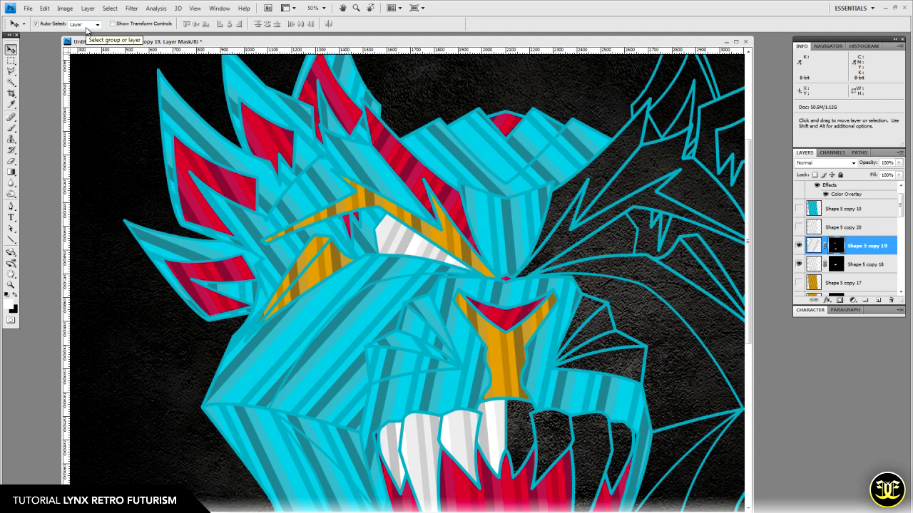
click(283, 349)
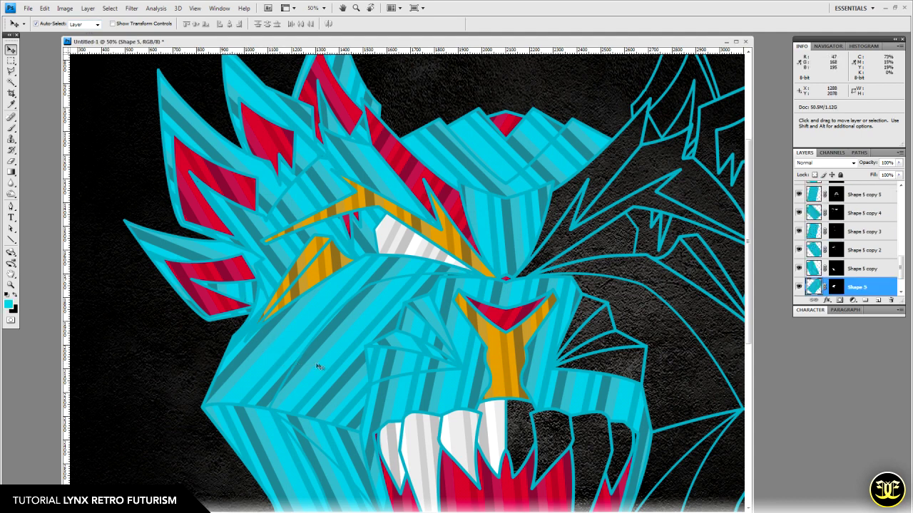
click(307, 197)
click(503, 223)
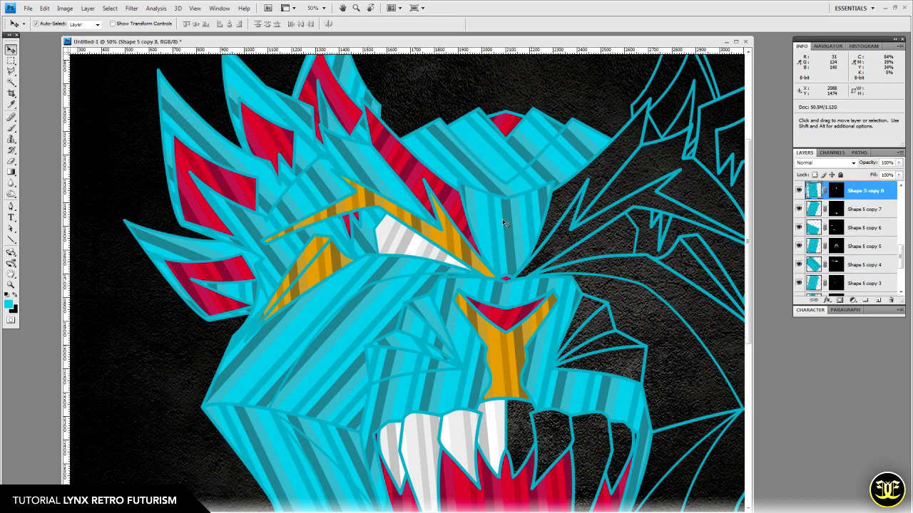
click(435, 150)
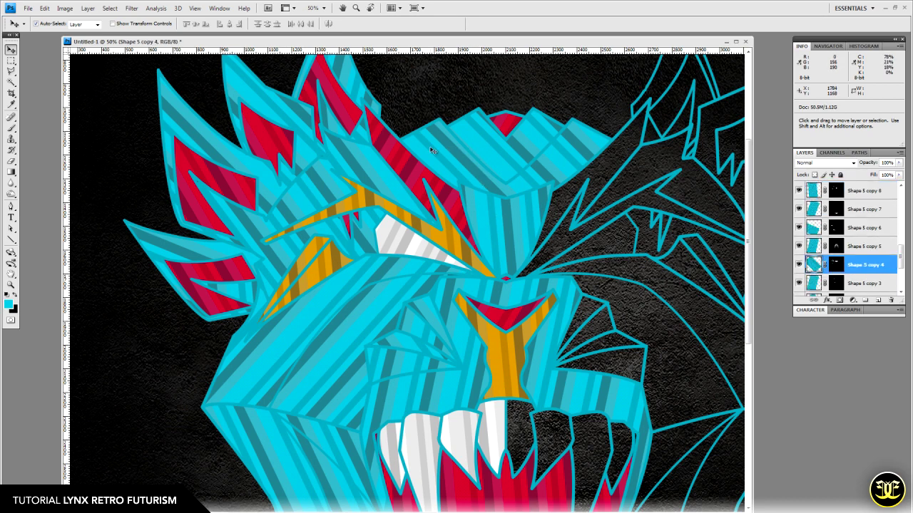
click(285, 337)
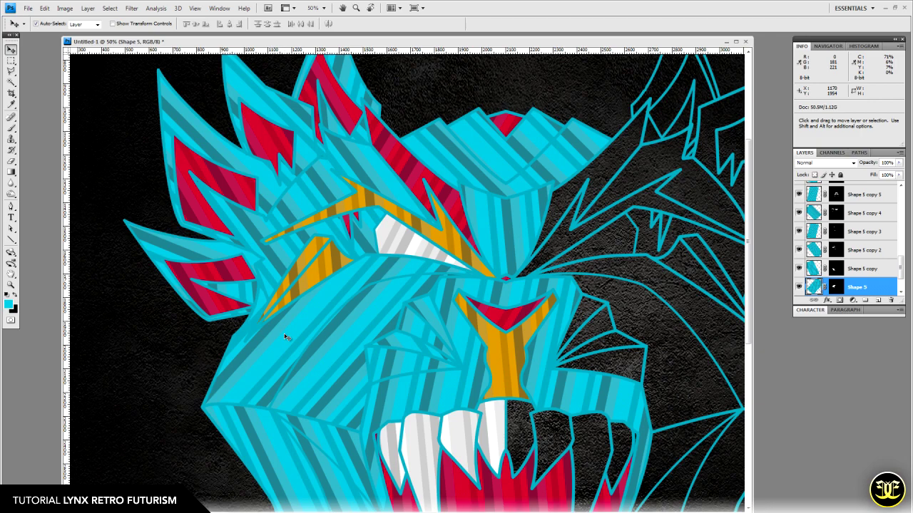
drag(311, 358, 321, 323)
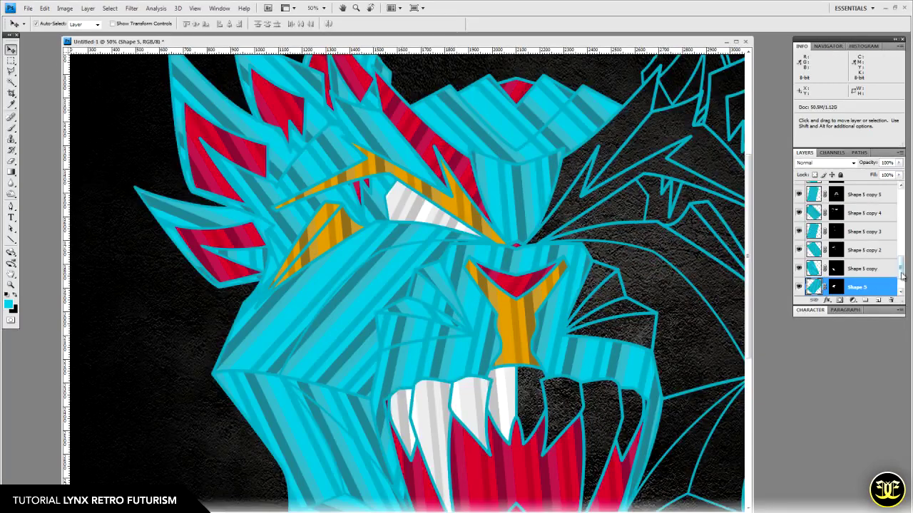
- Select the left upper cheek section on Layer 3 copy with the Magic Wand and expand the selection outward slightly
drag(902, 276, 901, 188)
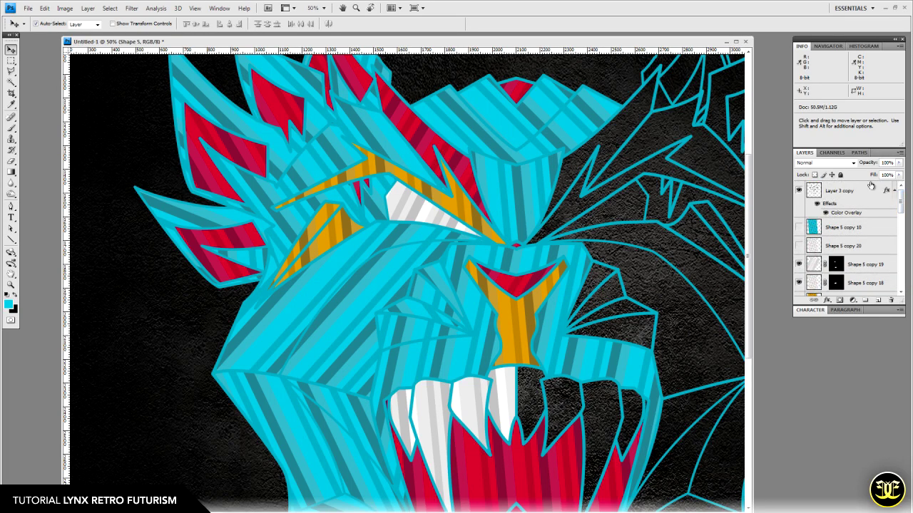
click(11, 83)
click(852, 192)
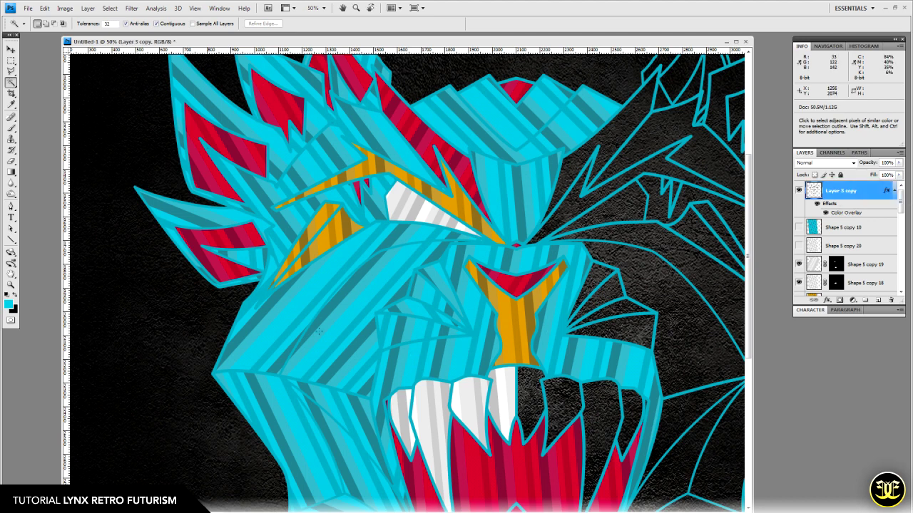
click(294, 303)
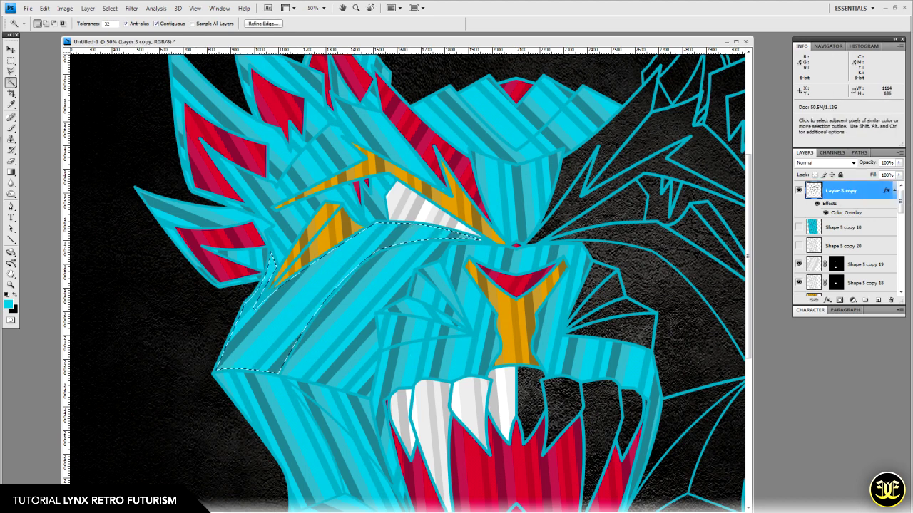
click(106, 10)
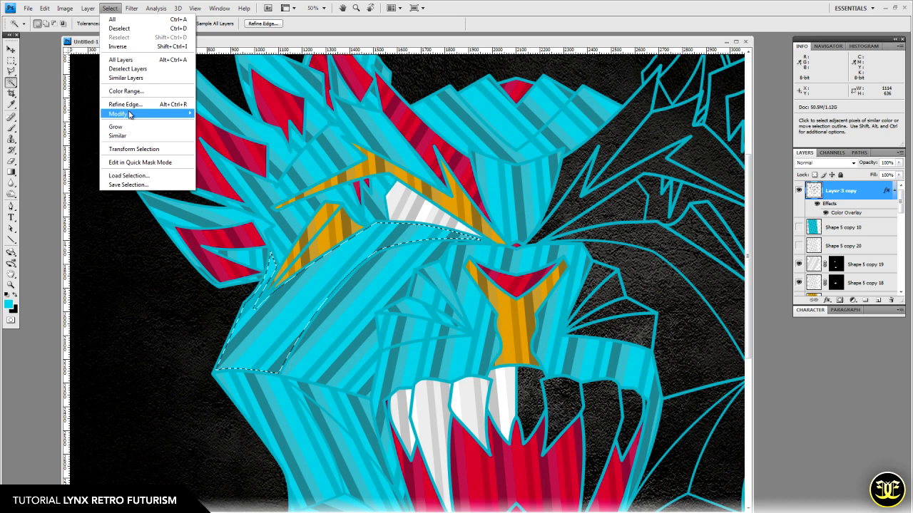
mouse_move(130, 114)
click(224, 129)
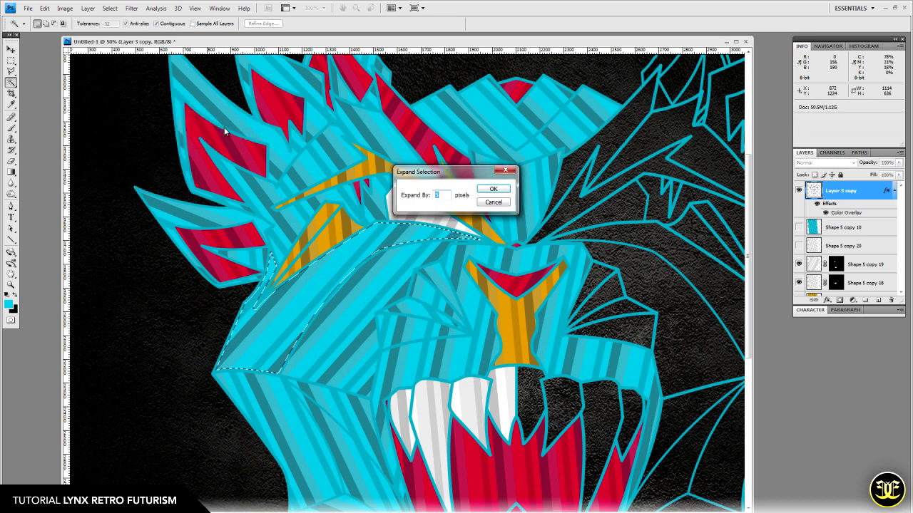
key(Return)
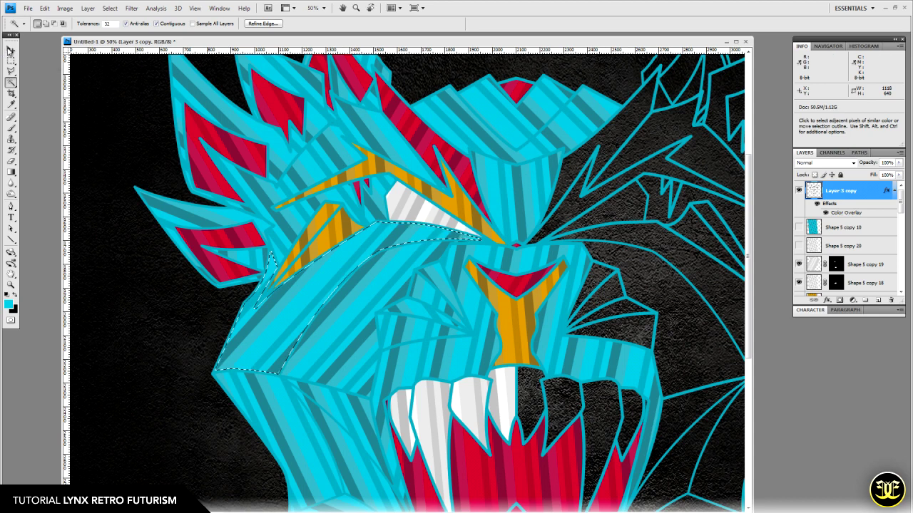
- Activate the Shape 5 stripe layer and set up the Burn tool with a soft 200 px brush
click(10, 49)
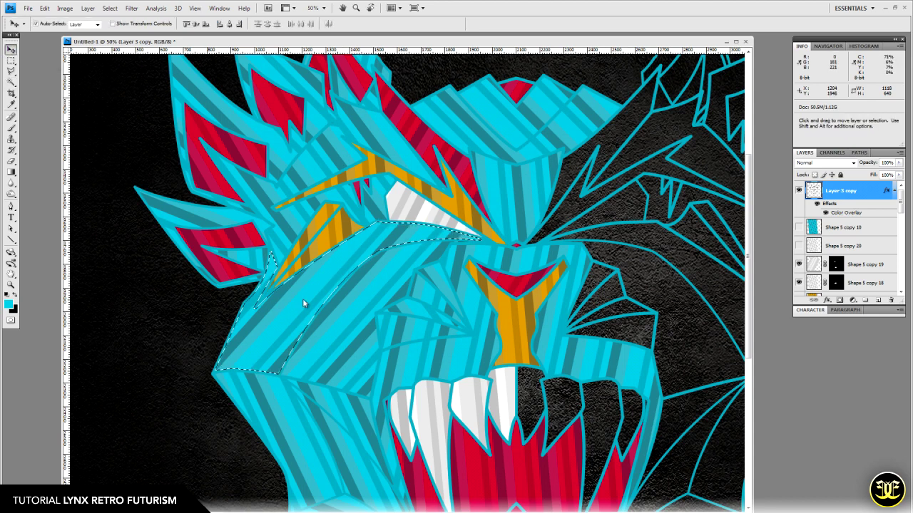
scroll(848, 271, down, 10)
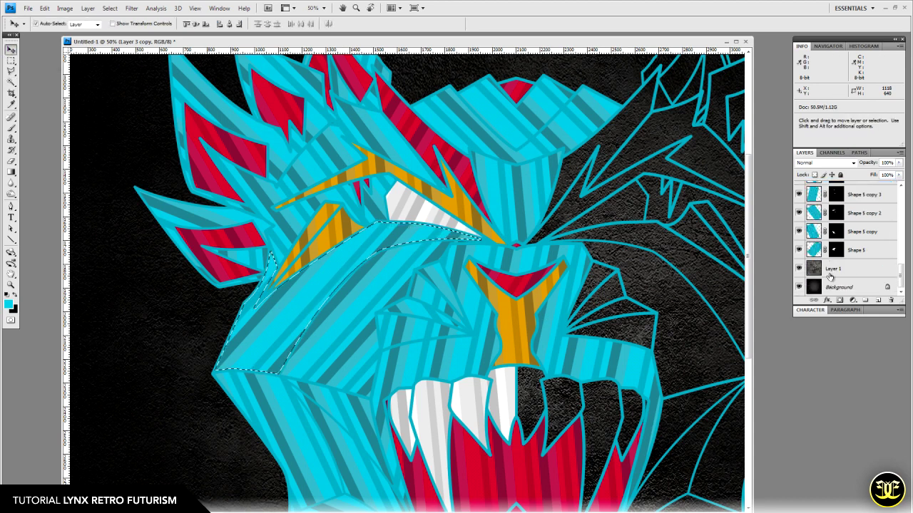
click(860, 252)
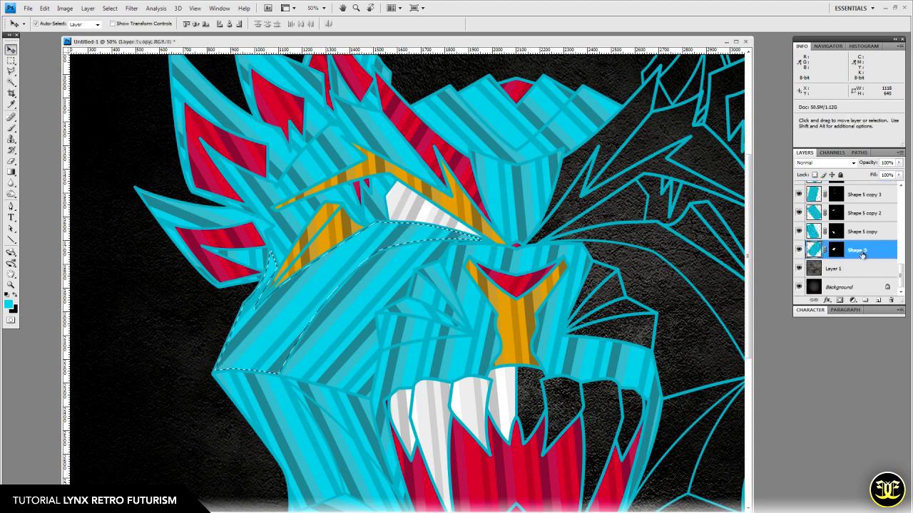
click(10, 195)
click(43, 204)
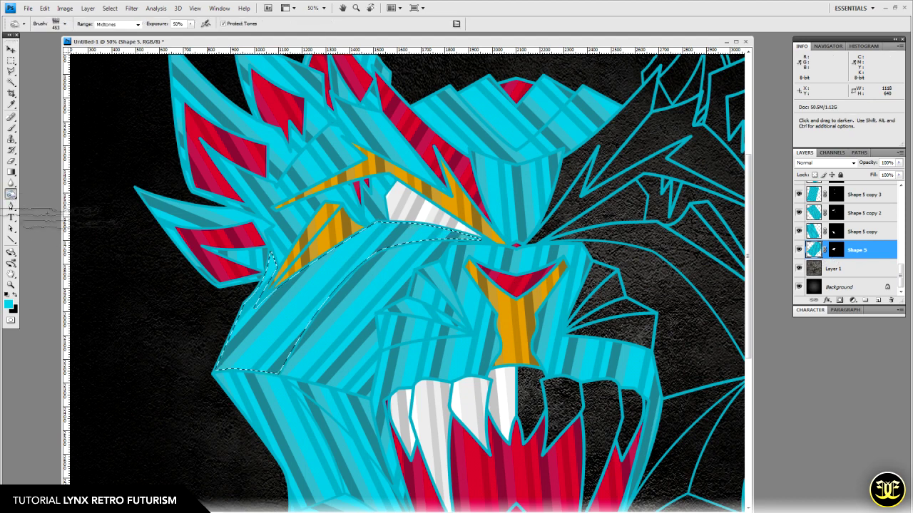
right_click(428, 303)
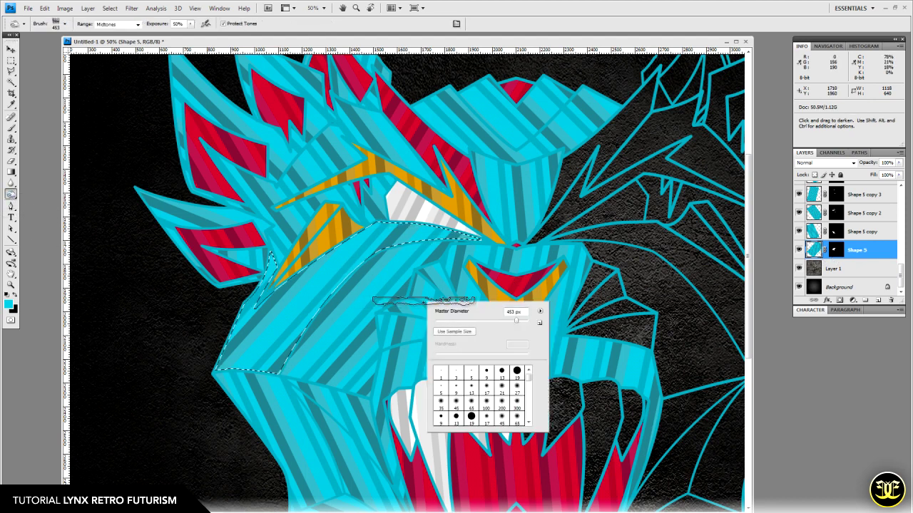
click(502, 408)
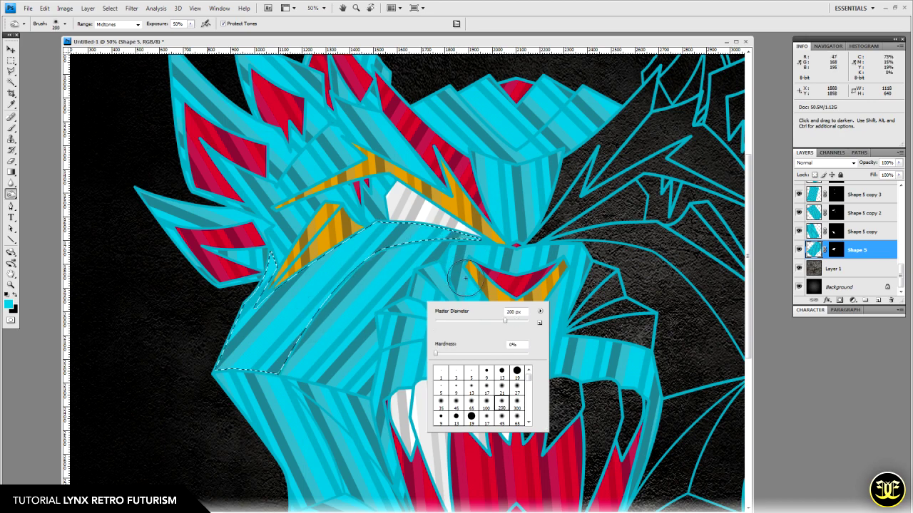
- Burn dark shading along the edges and lower corner of the selected left upper cheek section on Shape 5, and deselect
key(space)
click(411, 290)
drag(410, 290, 463, 246)
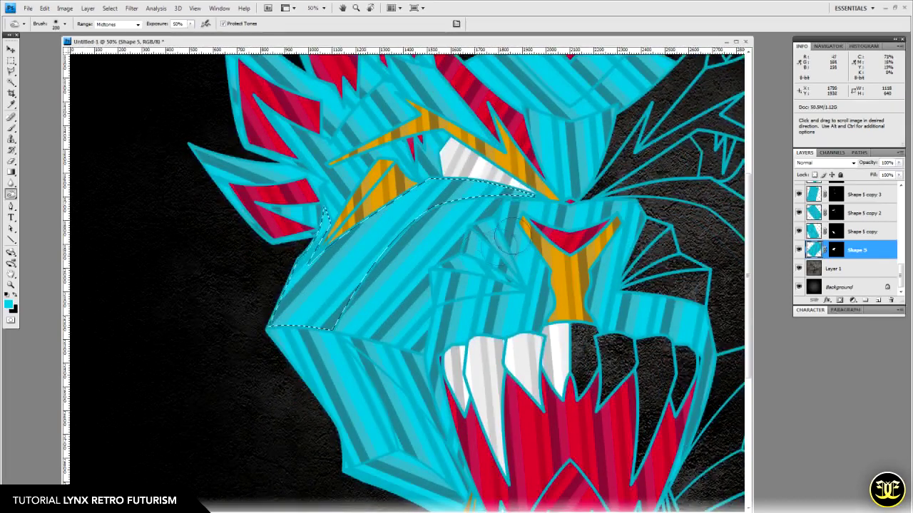
mouse_move(473, 199)
mouse_down()
mouse_move(415, 216)
mouse_move(364, 280)
mouse_up()
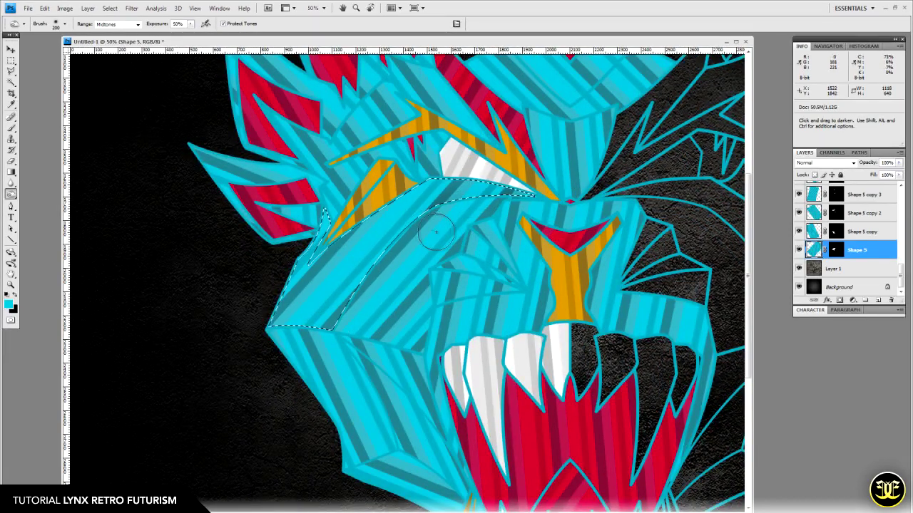
drag(487, 209, 541, 215)
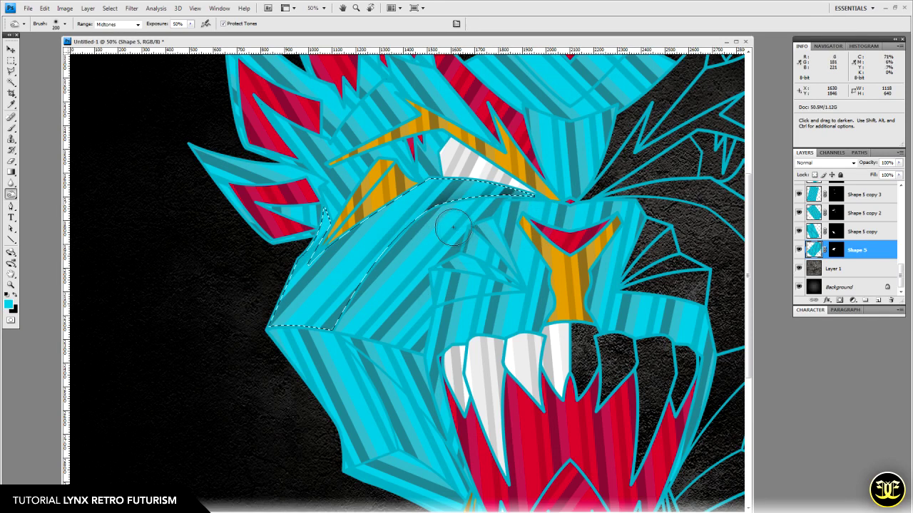
mouse_move(471, 221)
mouse_down()
mouse_move(373, 309)
mouse_move(456, 215)
mouse_up()
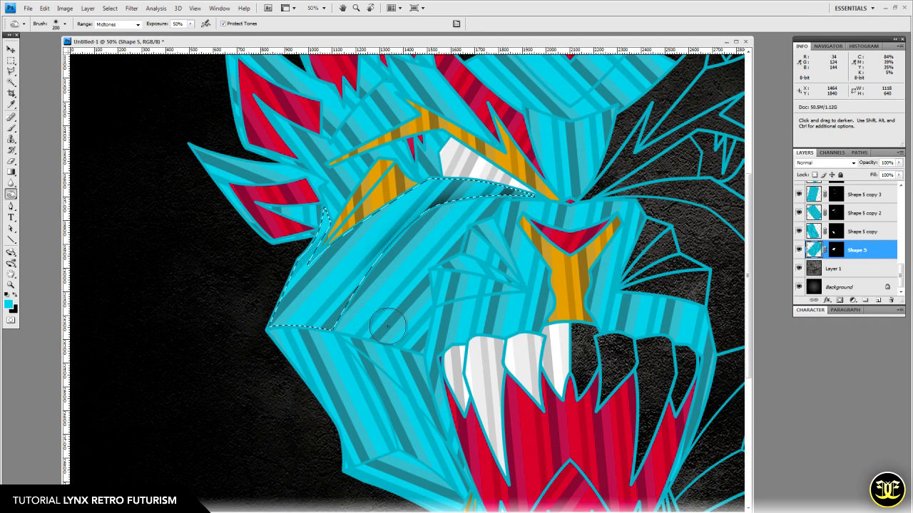
mouse_move(432, 227)
mouse_down()
mouse_move(354, 302)
mouse_move(318, 383)
mouse_up()
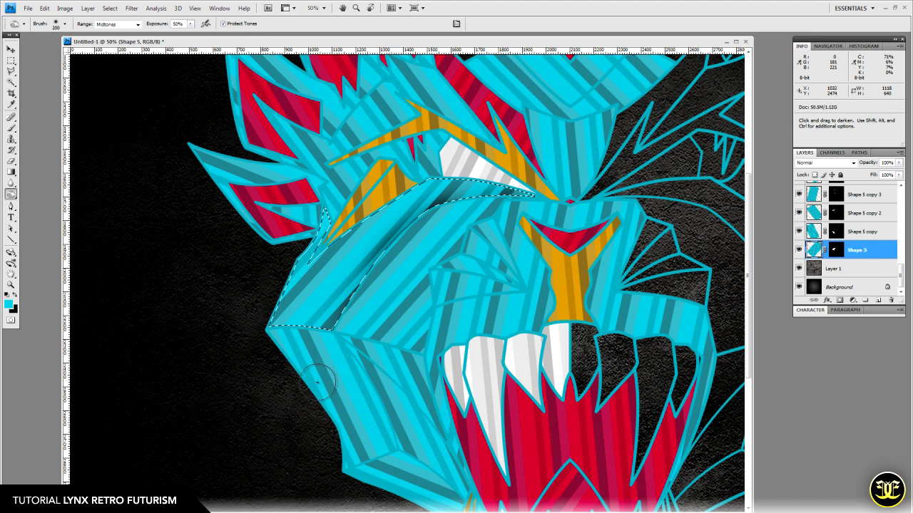
drag(373, 280, 321, 376)
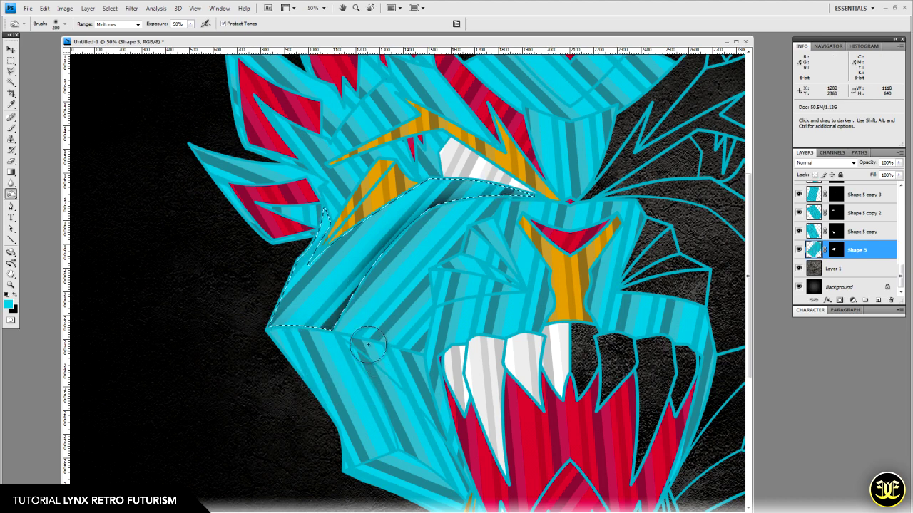
mouse_move(312, 381)
mouse_down()
mouse_move(354, 301)
mouse_move(548, 226)
mouse_move(516, 205)
mouse_move(372, 248)
mouse_move(449, 267)
mouse_move(514, 218)
mouse_move(386, 260)
mouse_move(345, 339)
mouse_move(366, 356)
mouse_move(339, 368)
mouse_move(365, 358)
mouse_move(284, 331)
mouse_move(263, 376)
mouse_move(313, 380)
mouse_move(350, 339)
mouse_up()
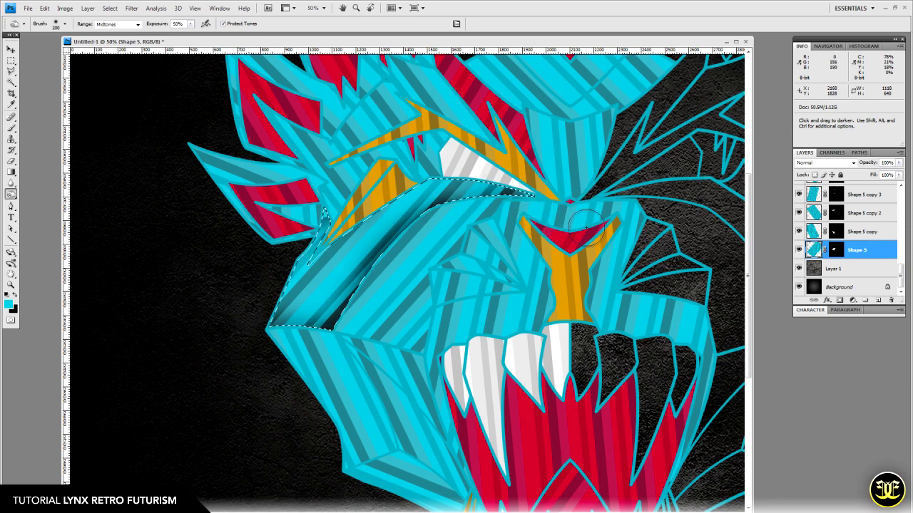
drag(573, 244, 449, 233)
key(ctrl+d)
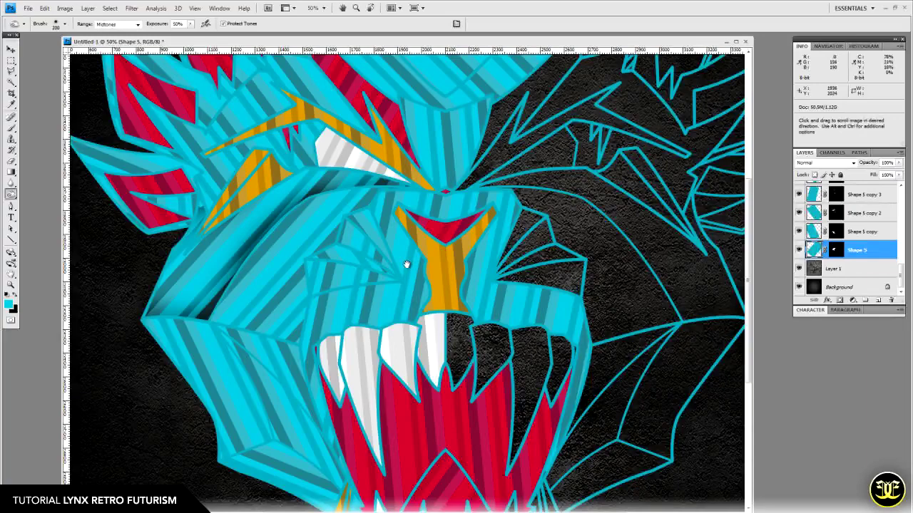
drag(403, 265, 446, 259)
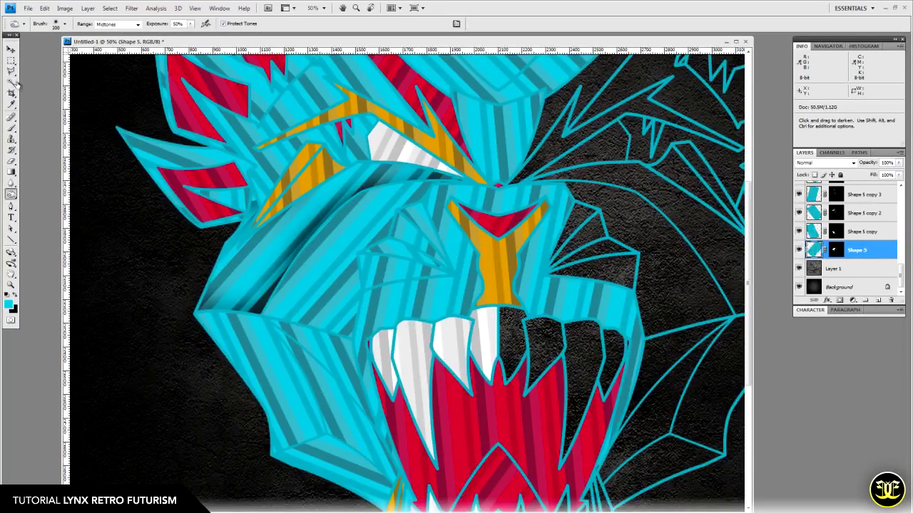
- Select the inner left cheek section on Layer 3 copy with the Magic Wand and expand the selection by 2 pixels
click(11, 82)
scroll(820, 247, up, 10)
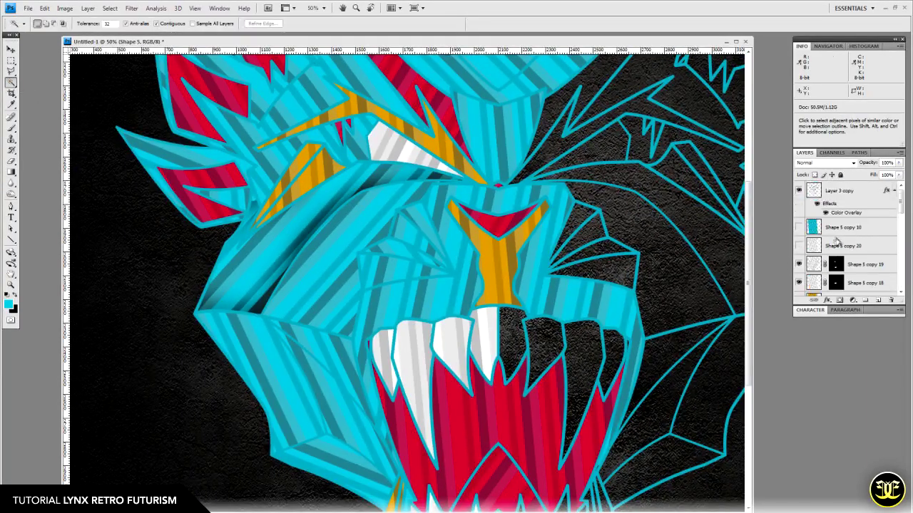
click(842, 192)
click(325, 253)
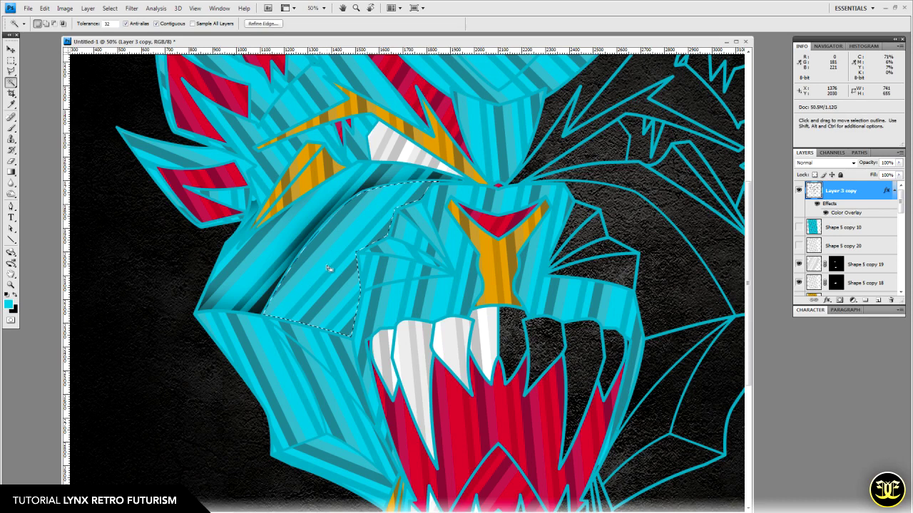
click(110, 7)
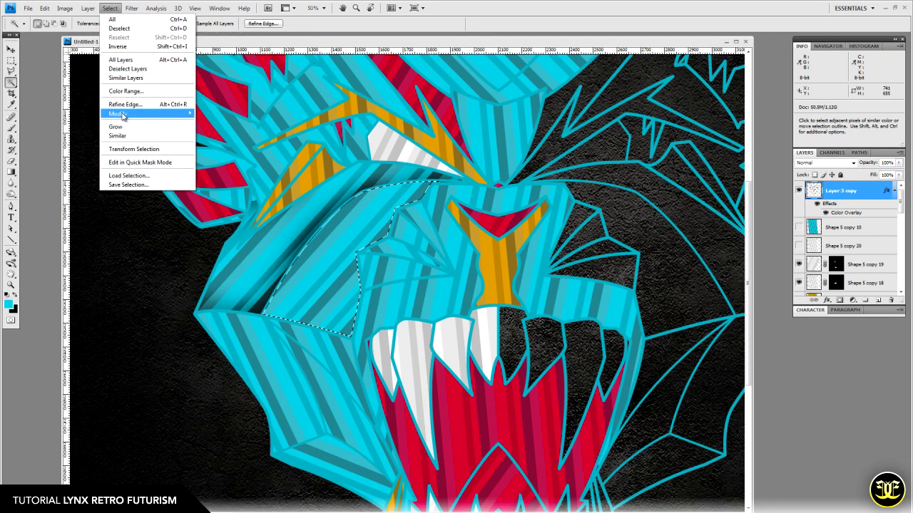
mouse_move(118, 113)
click(220, 133)
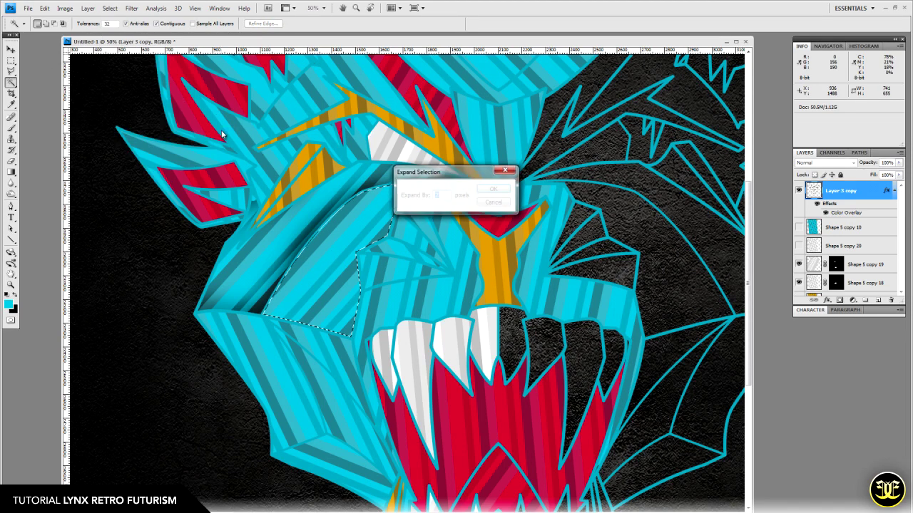
key(Return)
- Burn dark shading into the inner left cheek section along its muzzle side on the Shape 5 layer, and deselect
click(11, 194)
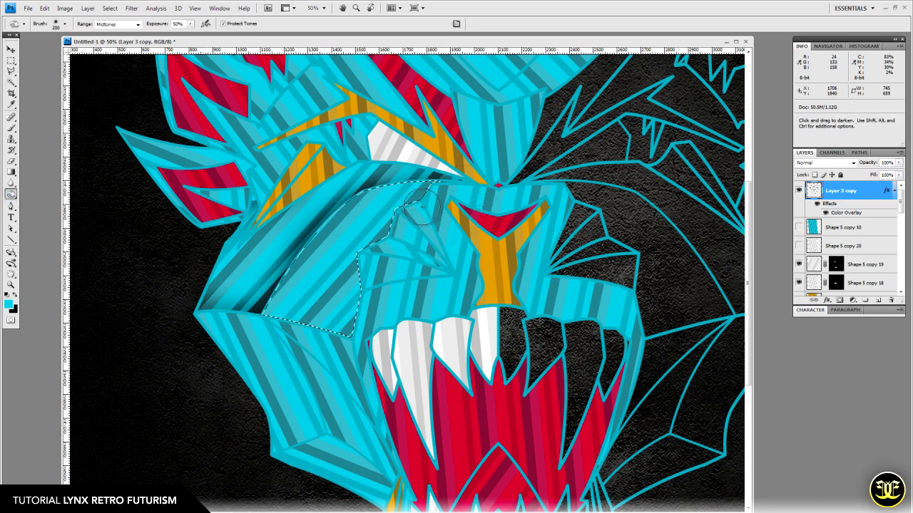
scroll(879, 264, down, 10)
click(860, 250)
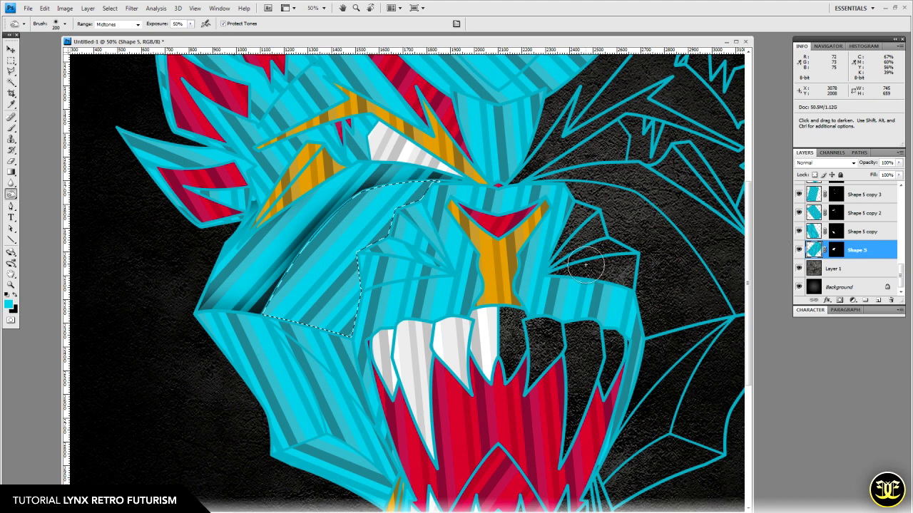
mouse_move(428, 204)
mouse_down()
mouse_move(397, 242)
mouse_move(394, 219)
mouse_move(412, 251)
mouse_move(367, 249)
mouse_move(405, 273)
mouse_move(356, 268)
mouse_move(387, 292)
mouse_up()
drag(375, 246, 373, 277)
mouse_move(340, 369)
mouse_down()
mouse_move(367, 348)
mouse_move(296, 334)
mouse_move(377, 364)
mouse_move(363, 345)
mouse_move(254, 341)
mouse_move(335, 377)
mouse_move(388, 334)
mouse_move(239, 327)
mouse_move(283, 366)
mouse_move(351, 382)
mouse_move(374, 289)
mouse_move(355, 261)
mouse_move(366, 340)
mouse_move(359, 258)
mouse_move(433, 227)
mouse_move(453, 237)
mouse_move(438, 231)
mouse_move(441, 192)
mouse_move(384, 227)
mouse_move(478, 264)
mouse_up()
key(ctrl+d)
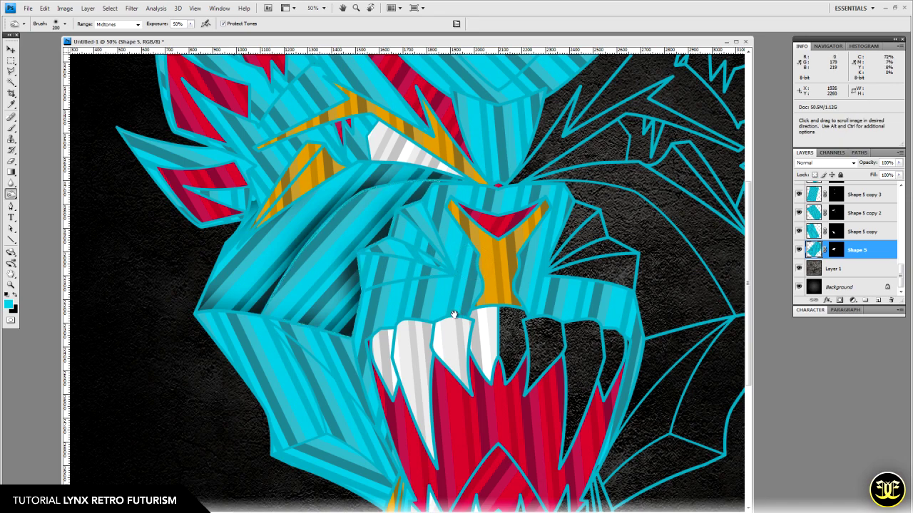
drag(457, 313, 394, 289)
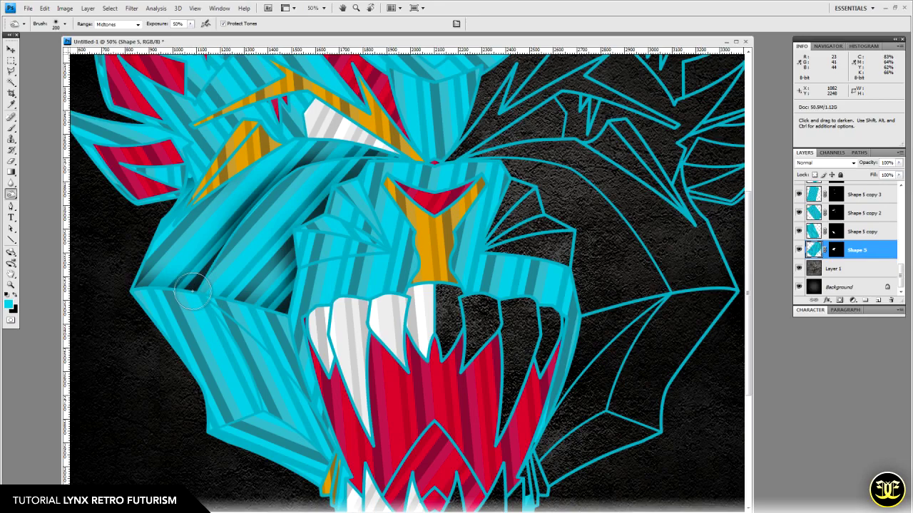
key(space)
drag(380, 211, 400, 237)
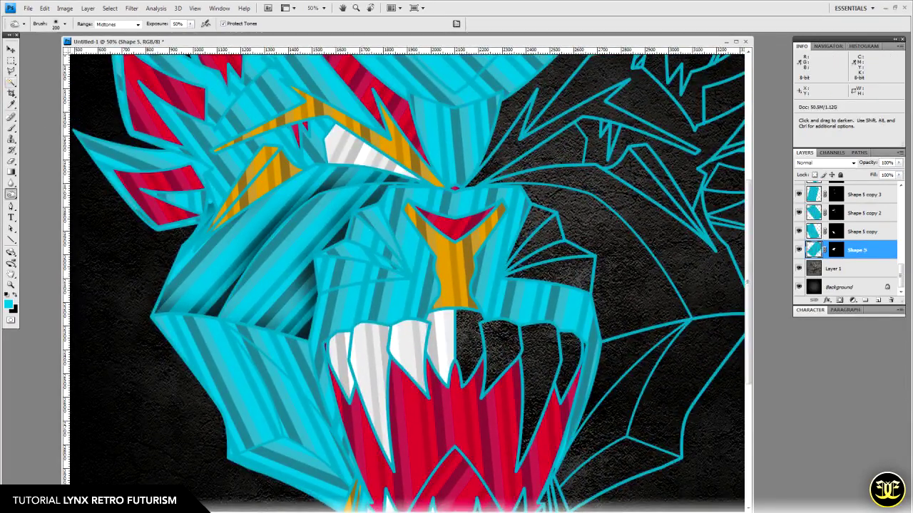
- Select two wedge-shaped muzzle sections left of the nose on Layer 3 copy with the Magic Wand and expand the selection by 2 pixels
key(w)
drag(900, 276, 900, 202)
click(842, 190)
click(357, 235)
shift+click(341, 282)
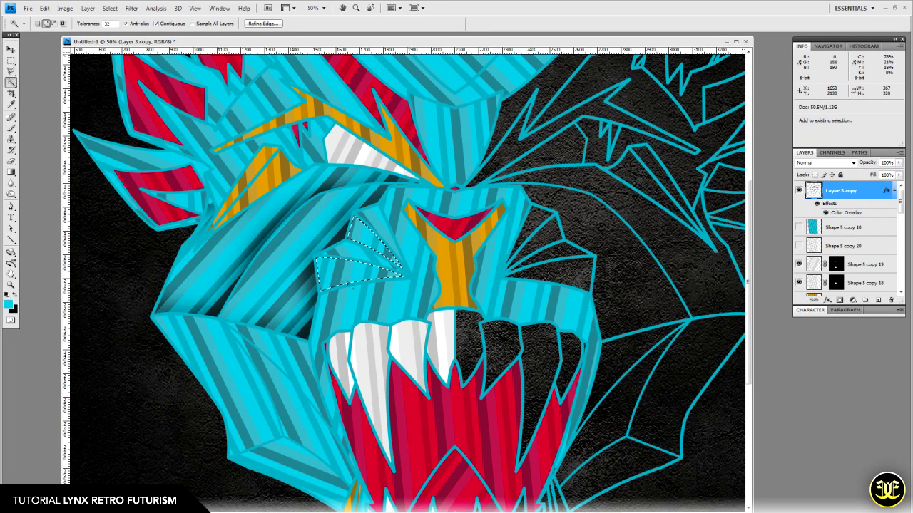
click(110, 8)
mouse_move(178, 114)
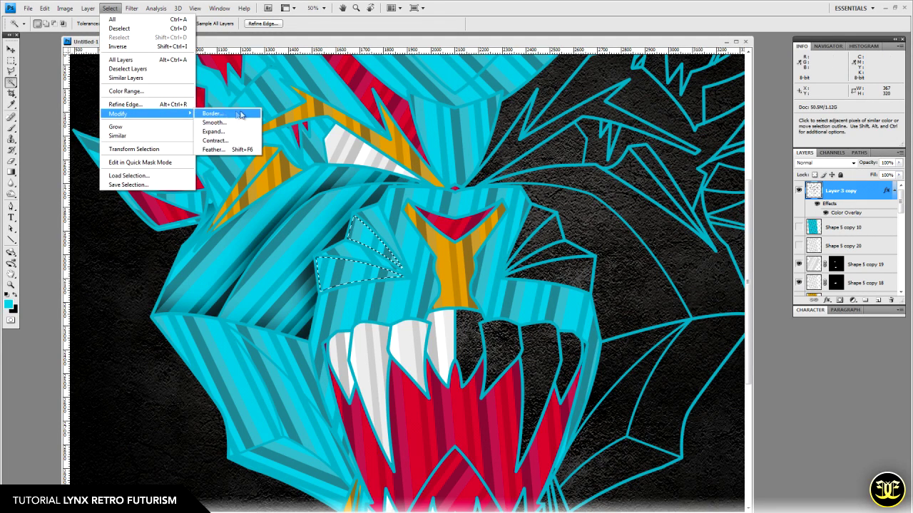
click(213, 131)
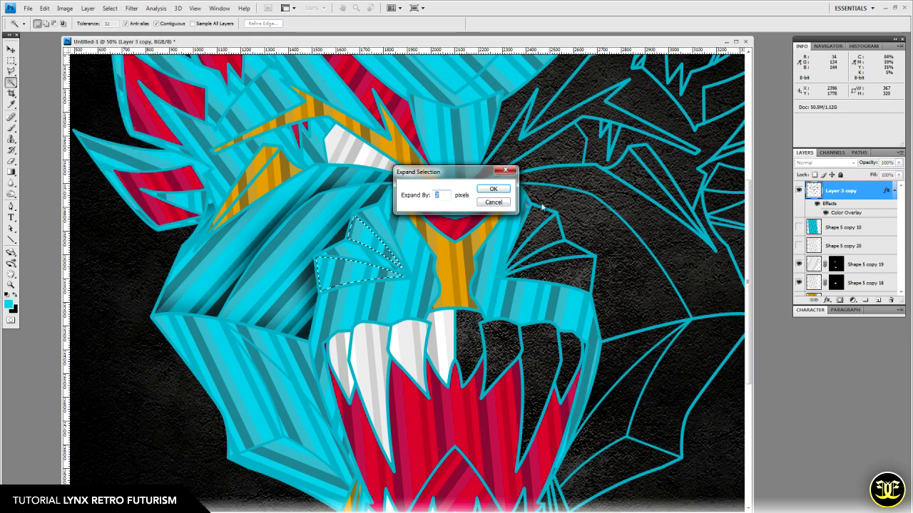
click(493, 189)
- Toggle the lower stripe layers' visibility to find the one filling the selected muzzle wedges, and activate Shape 5 copy 3
key(v)
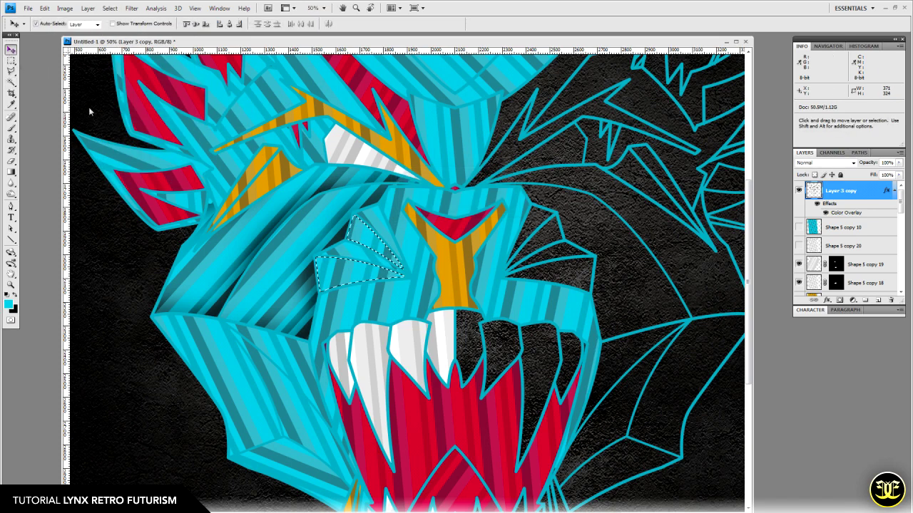
scroll(848, 235, down, 5)
click(799, 231)
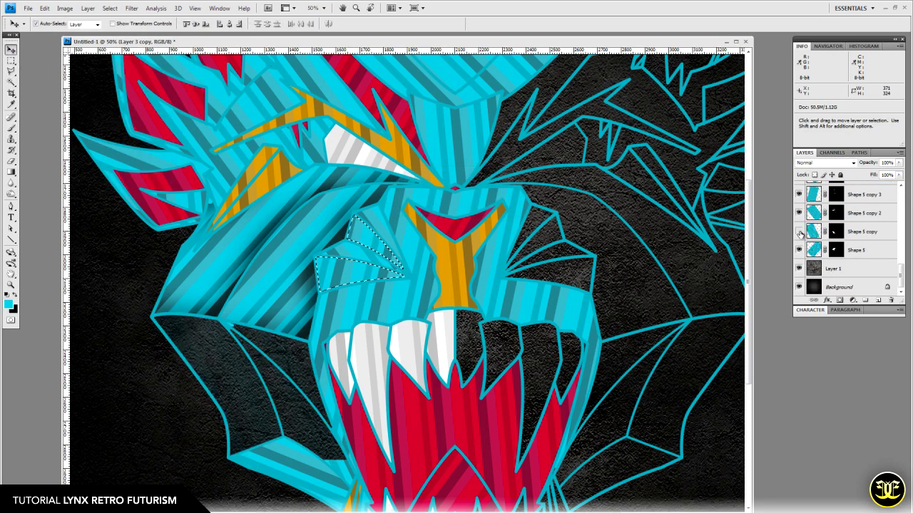
click(798, 232)
click(799, 213)
click(799, 213)
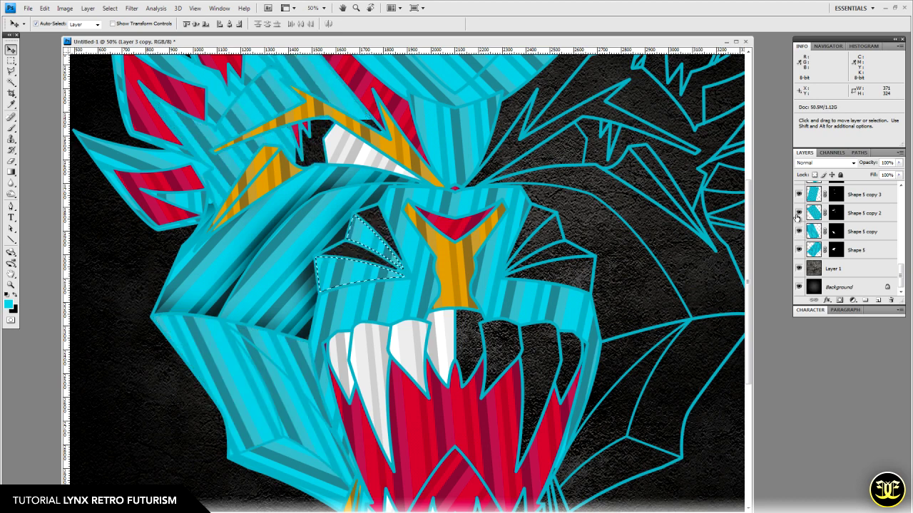
click(798, 214)
click(798, 214)
click(799, 194)
click(859, 201)
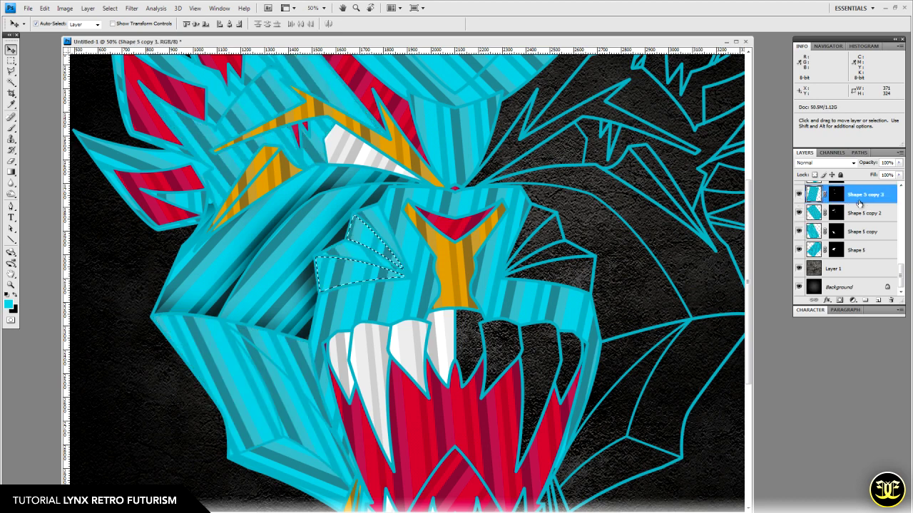
- Burn dark shading into the two selected muzzle wedges on Shape 5 copy 3, toward their nose-side tips and cheek-side edges
click(10, 194)
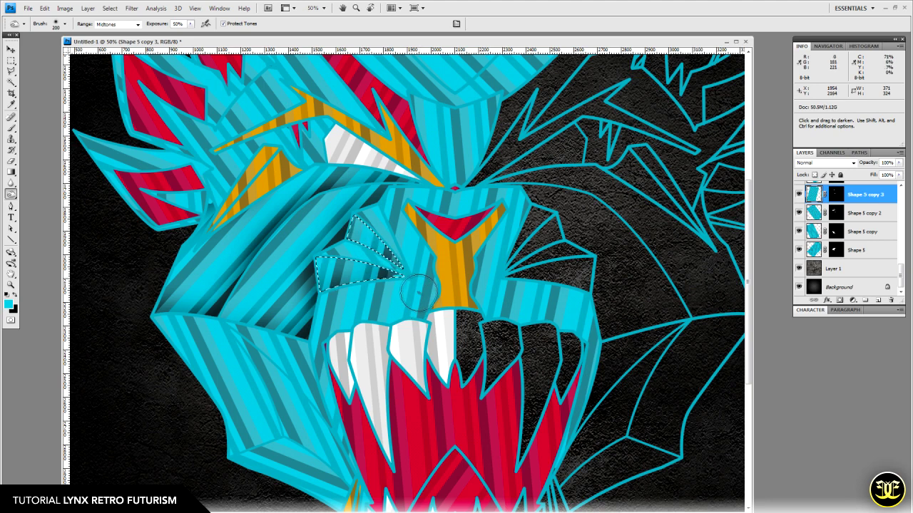
drag(359, 243, 441, 297)
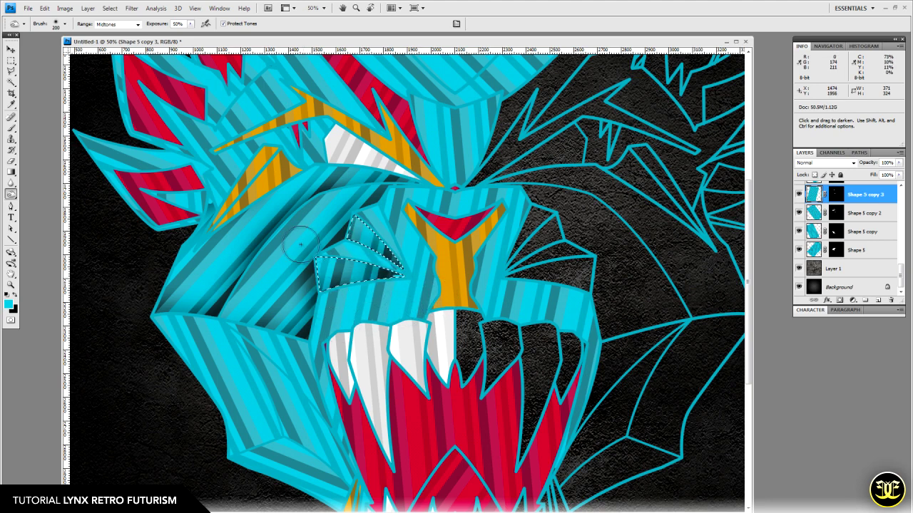
mouse_move(404, 280)
mouse_down()
mouse_move(315, 236)
mouse_move(287, 264)
mouse_up()
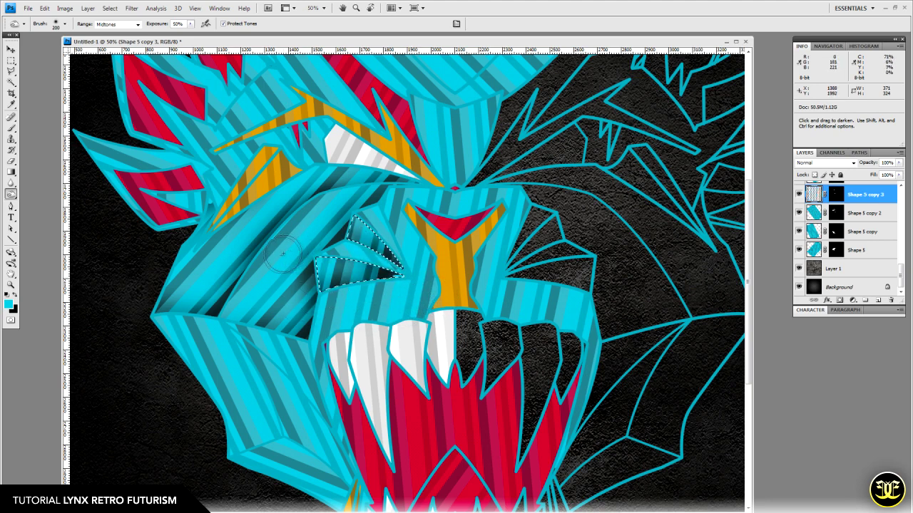
drag(297, 297, 328, 306)
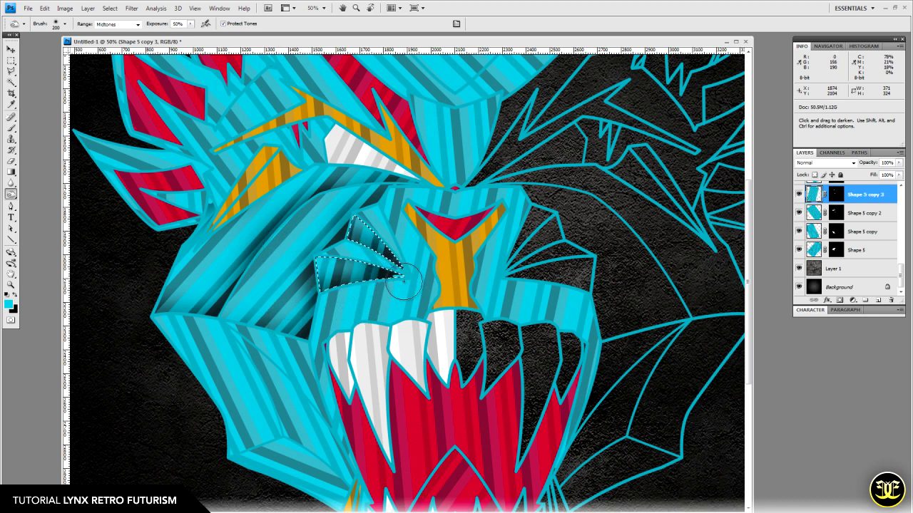
- Clear the selection around the shaded muzzle wedges and look over the burned shading across the head
key(ctrl+d)
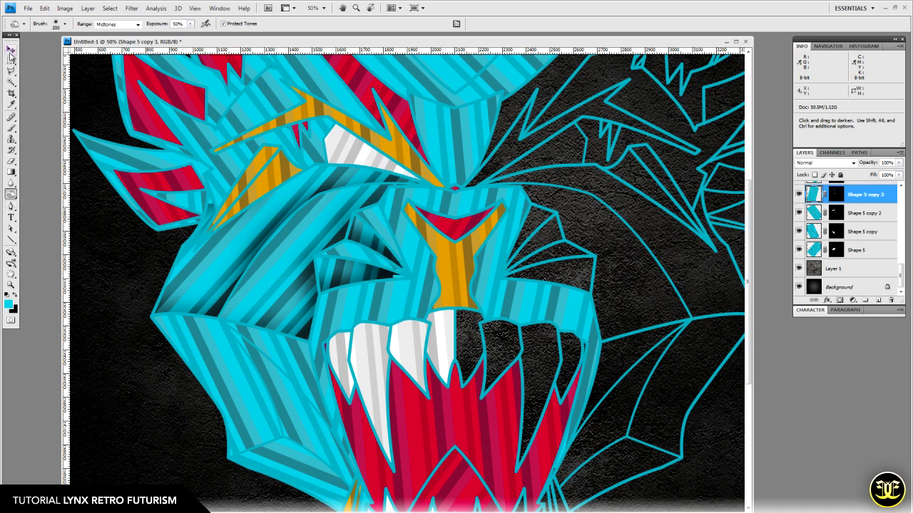
click(12, 49)
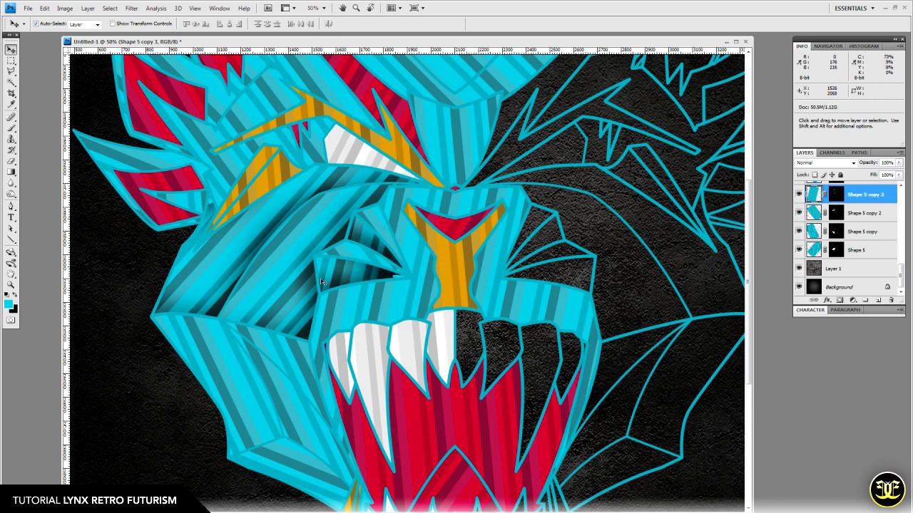
key(space)
drag(424, 278, 353, 198)
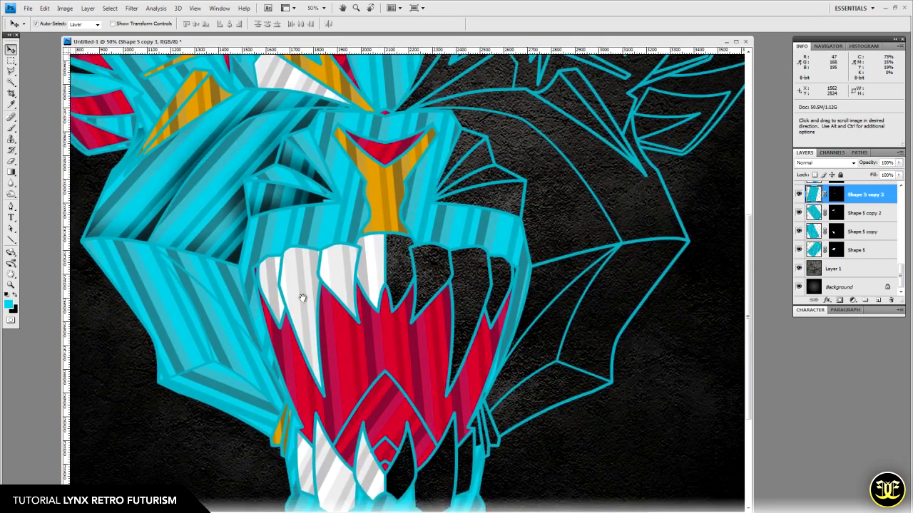
mouse_move(266, 322)
mouse_down()
mouse_move(349, 315)
mouse_move(354, 410)
mouse_up()
mouse_move(358, 248)
mouse_down()
mouse_move(361, 292)
mouse_move(376, 307)
mouse_up()
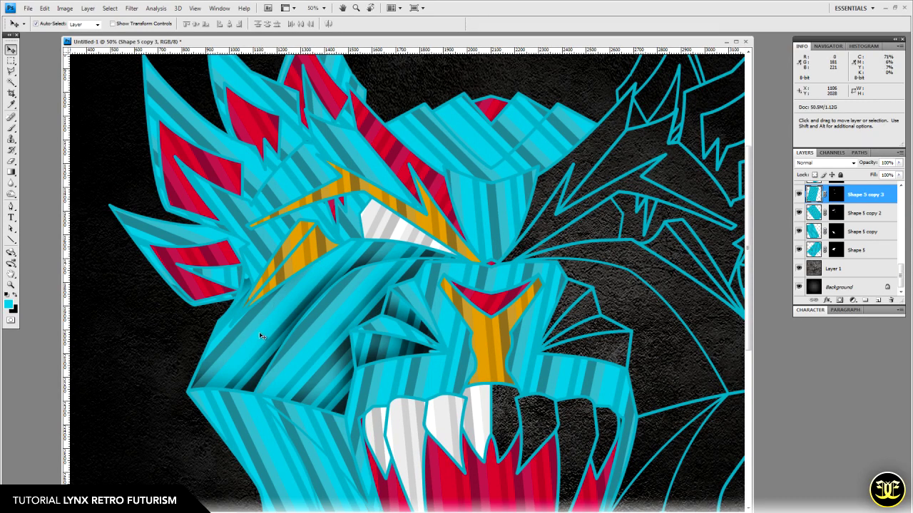
key(space)
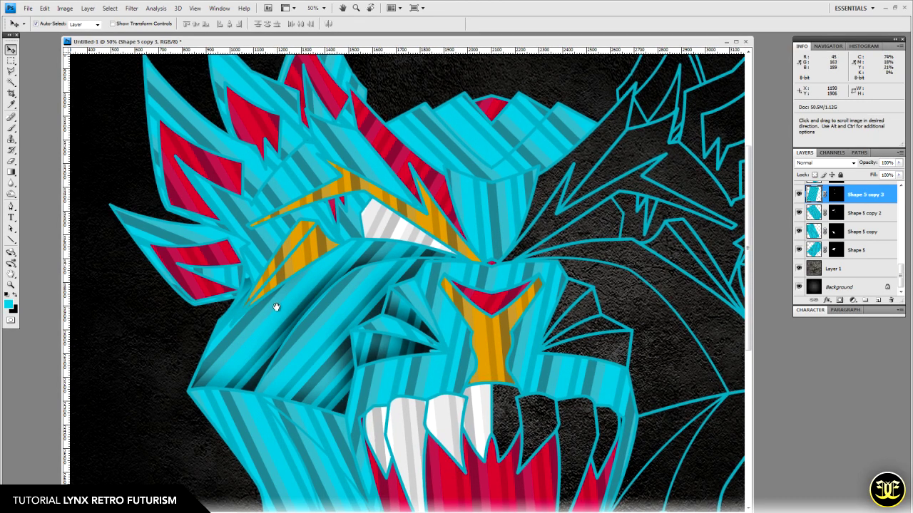
drag(276, 306, 311, 299)
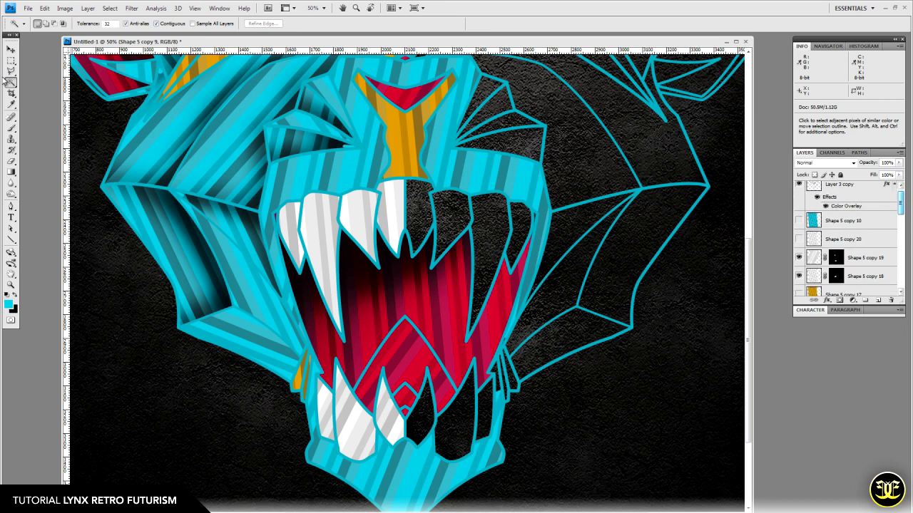
- Identify Shape 5 copy 13 as the tongue layer by toggling its visibility, and burn dark shading into the tongue's lower edges
drag(900, 203, 900, 209)
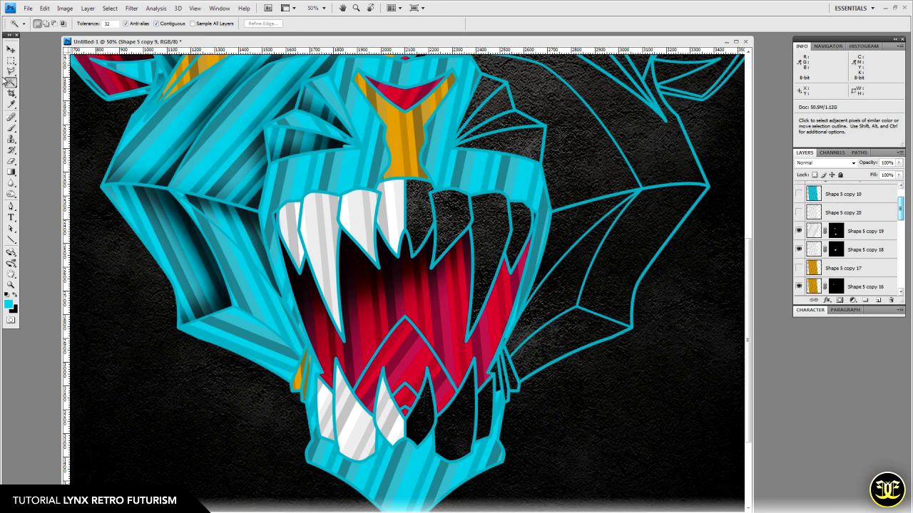
drag(900, 209, 901, 219)
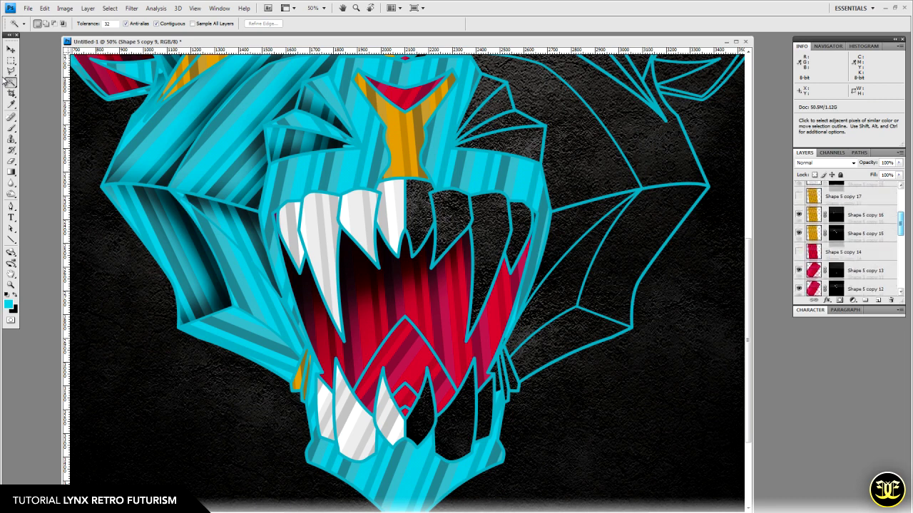
drag(900, 233, 900, 236)
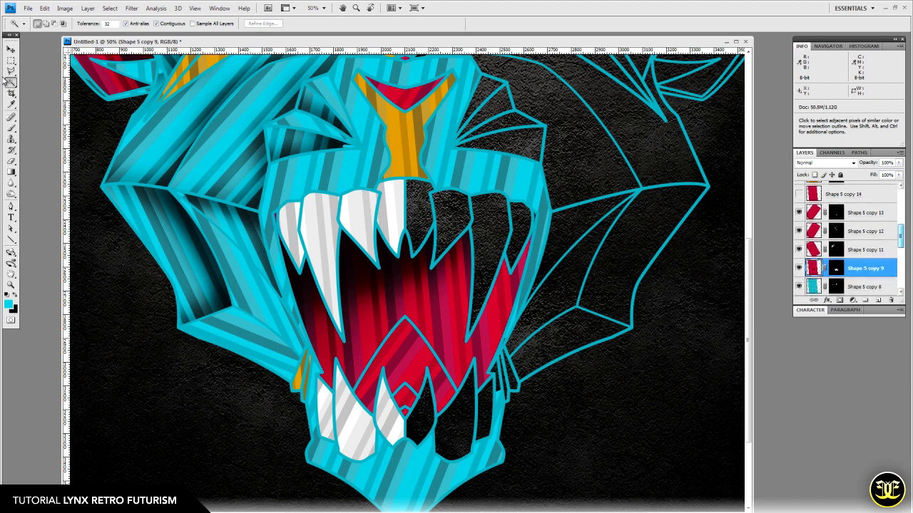
click(11, 48)
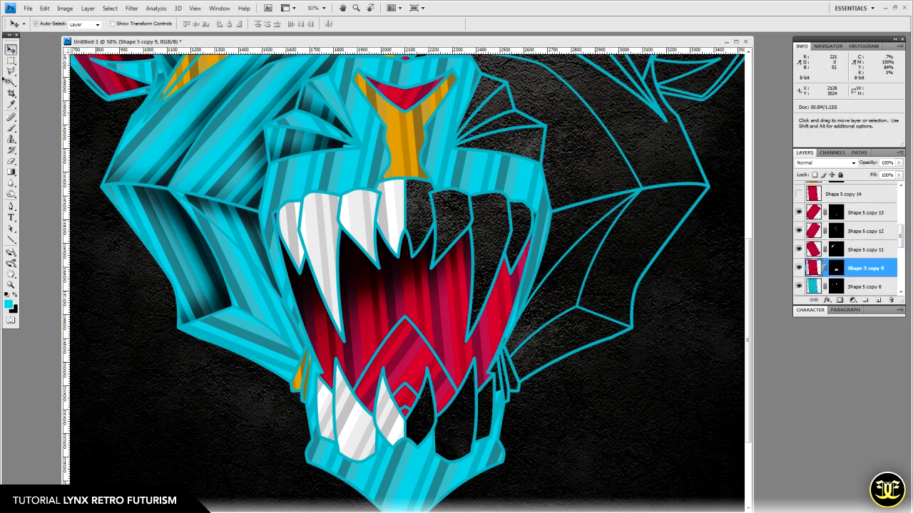
click(411, 369)
click(799, 213)
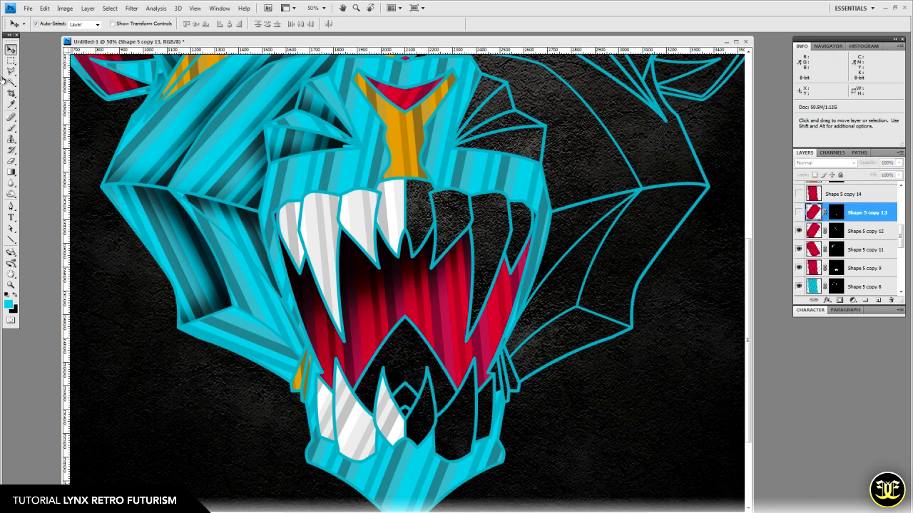
click(799, 212)
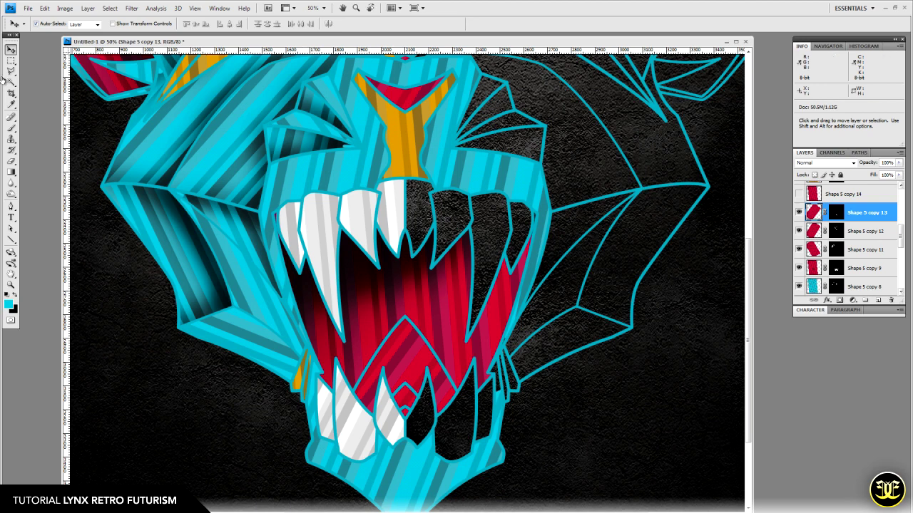
click(799, 213)
click(799, 212)
key(o)
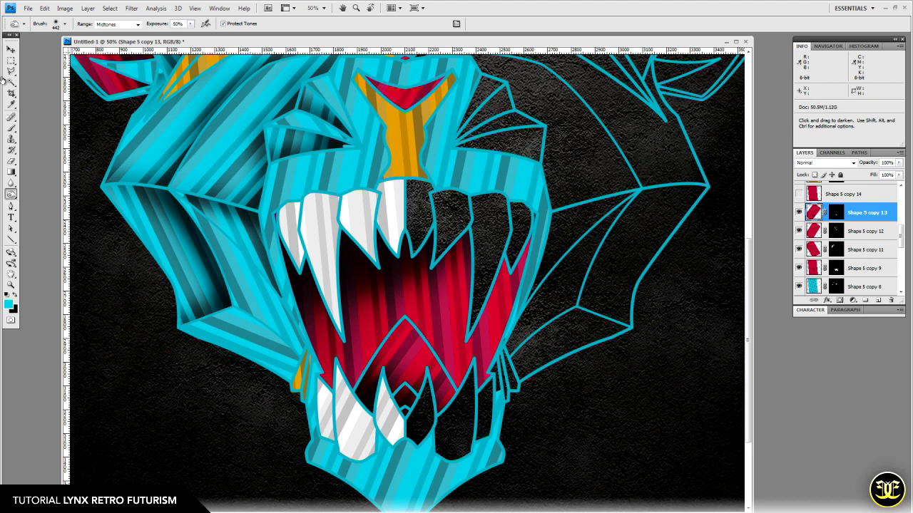
- Activate the mouth interior layer Shape 5 copy 9 and burn deeper shading along its left side and below the upper teeth
click(799, 268)
click(864, 268)
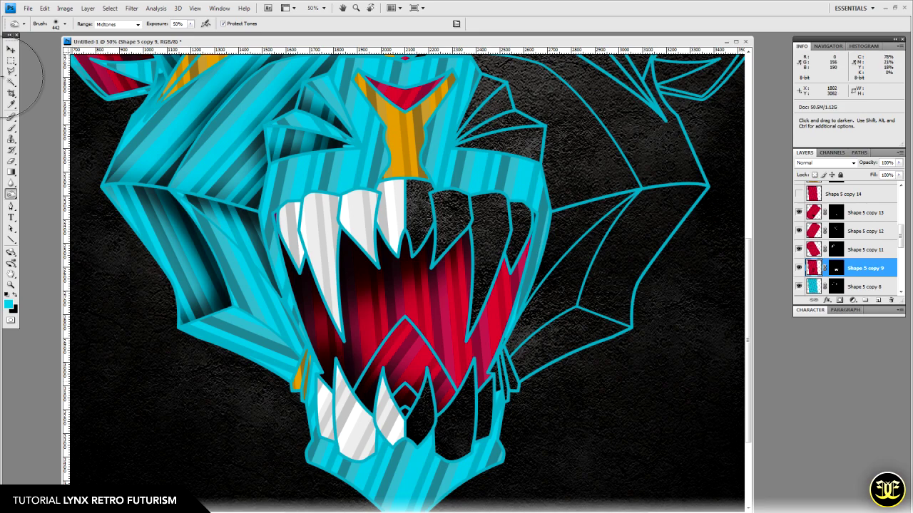
key(space)
mouse_move(353, 394)
mouse_down()
mouse_move(383, 335)
mouse_move(396, 354)
mouse_up()
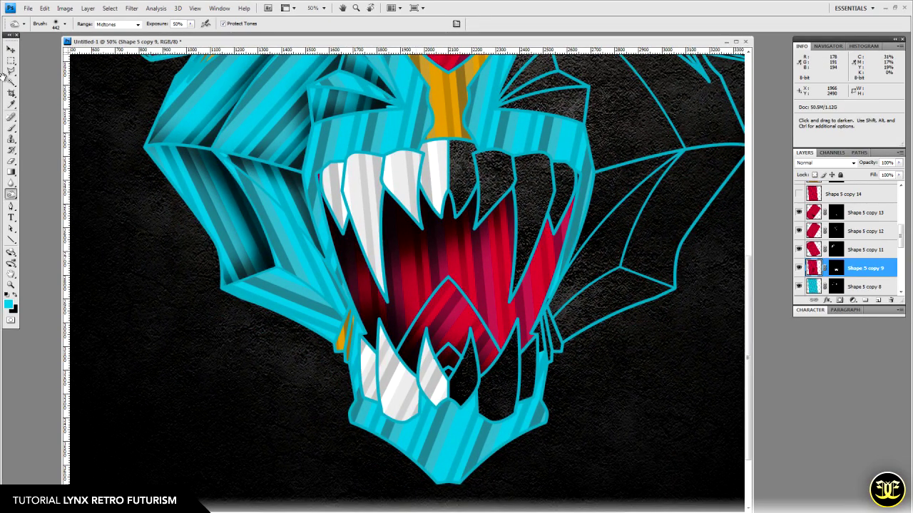
key(space)
drag(458, 175, 457, 387)
mouse_move(409, 367)
mouse_down()
mouse_move(436, 375)
mouse_move(443, 396)
mouse_move(415, 381)
mouse_up()
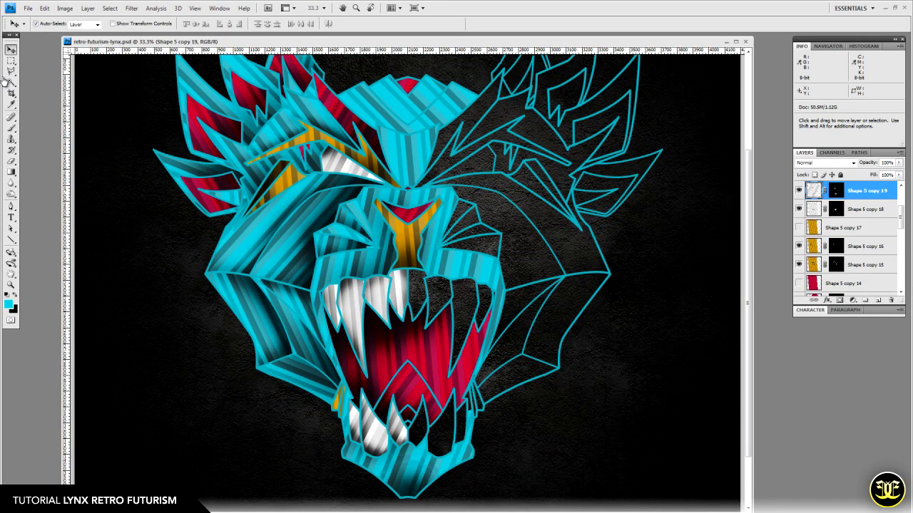
- Activate Shape 5 copy 4 and burn shading along the lower edge of the striped forehead crest
click(6, 81)
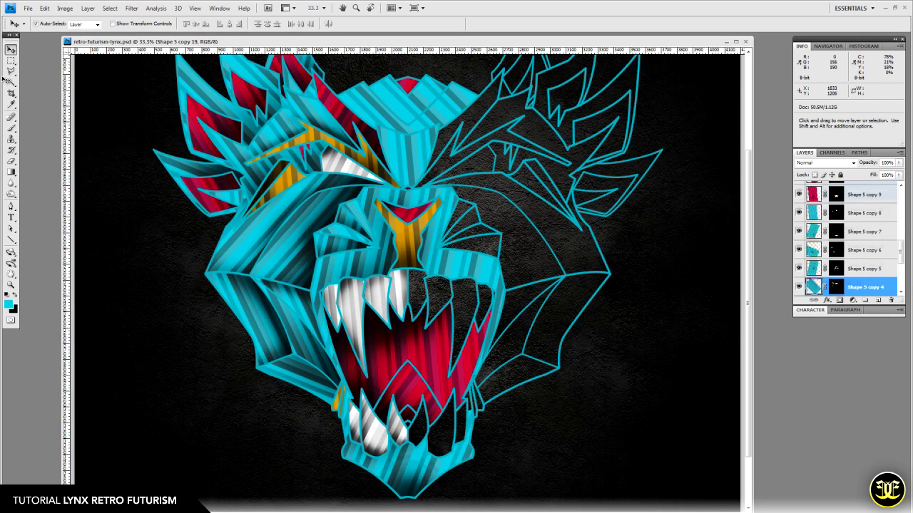
scroll(5, 79, up, 2)
key(o)
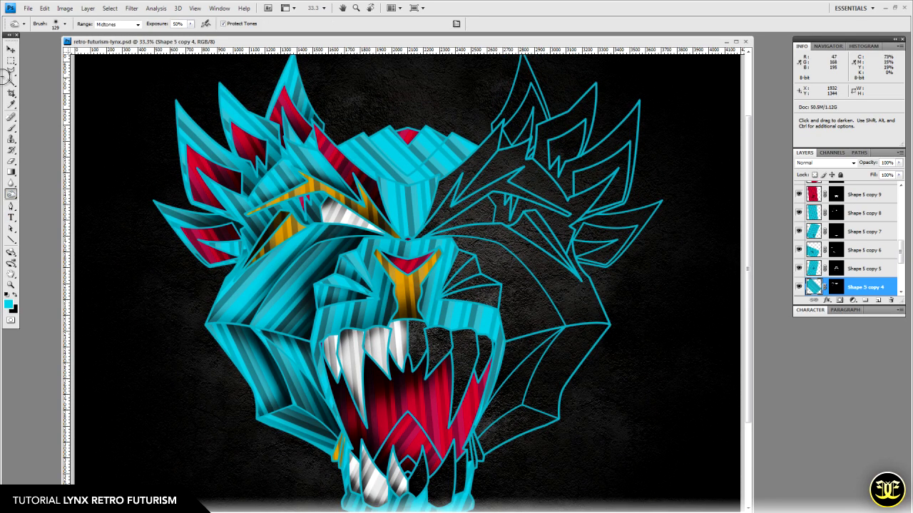
mouse_move(381, 176)
mouse_down()
mouse_move(411, 182)
mouse_move(367, 169)
mouse_move(346, 151)
mouse_move(372, 174)
mouse_move(381, 173)
mouse_move(359, 163)
mouse_move(408, 179)
mouse_up()
key(v)
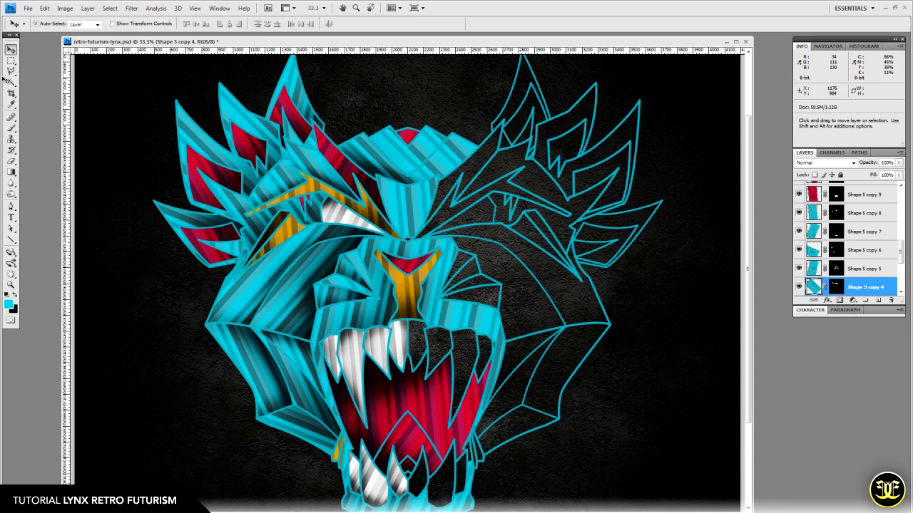
- Select the central V-shaped section of the forehead crest on Layer 3 copy with the Magic Wand
click(11, 83)
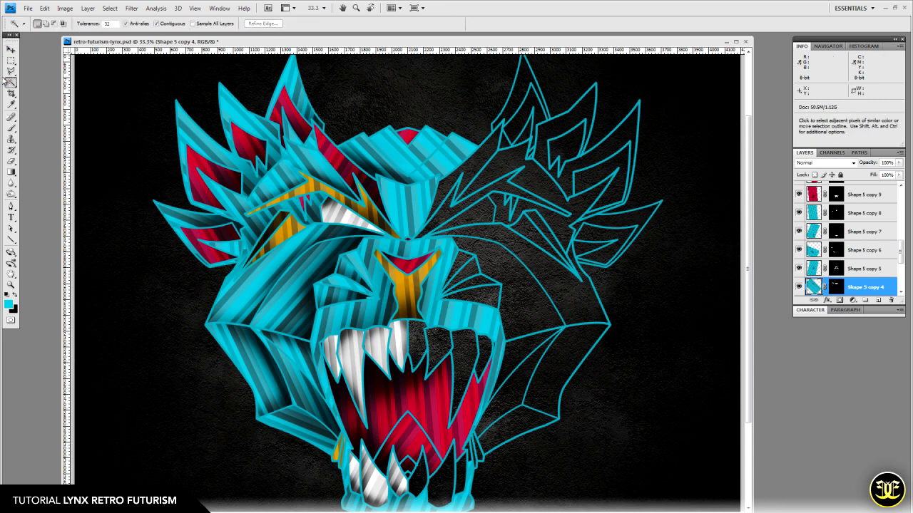
drag(900, 252, 900, 202)
click(841, 190)
click(404, 160)
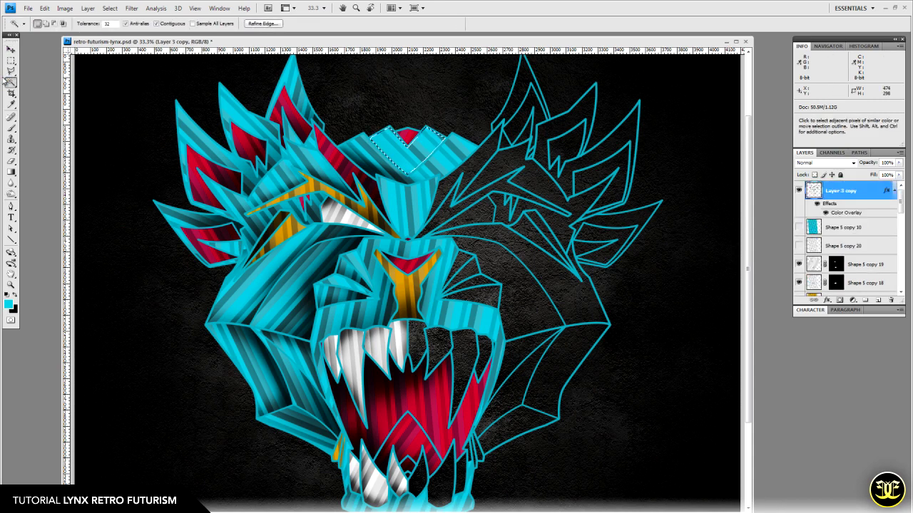
- Expand the V-shaped crest selection by 2 pixels
click(110, 9)
key(Down)
key(Down)
key(Down)
key(Down)
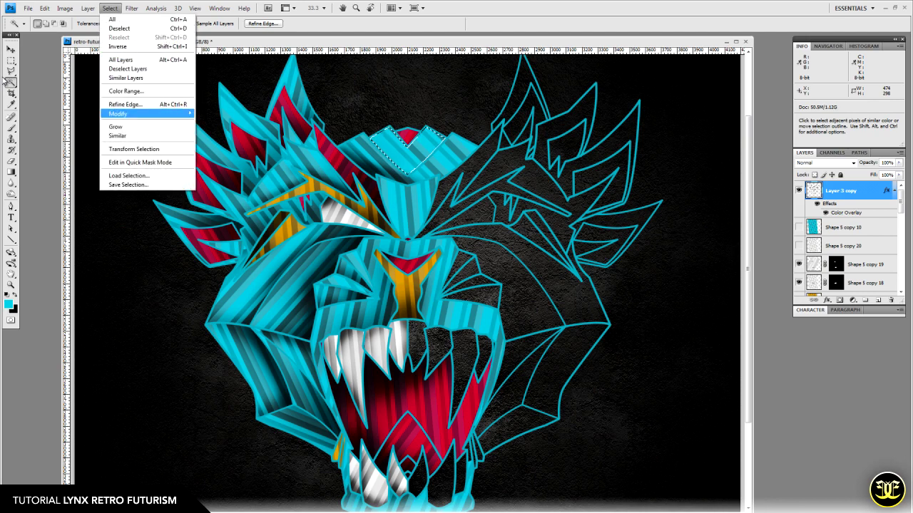
key(Right)
key(Down)
key(Down)
key(Down)
key(Return)
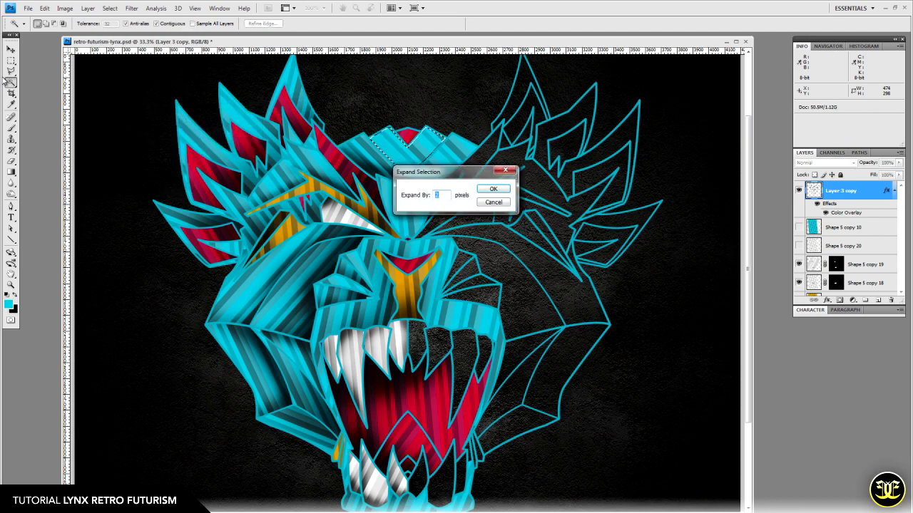
key(Return)
- Toggle the cyan stripe layers' visibility one by one to find the one filling the selected crest section, and activate Shape 5 copy 4
key(o)
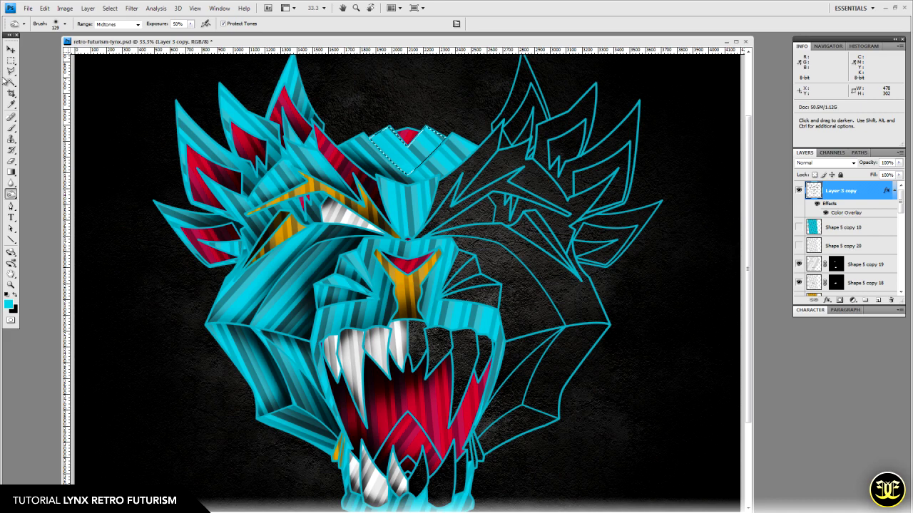
scroll(845, 239, down, 10)
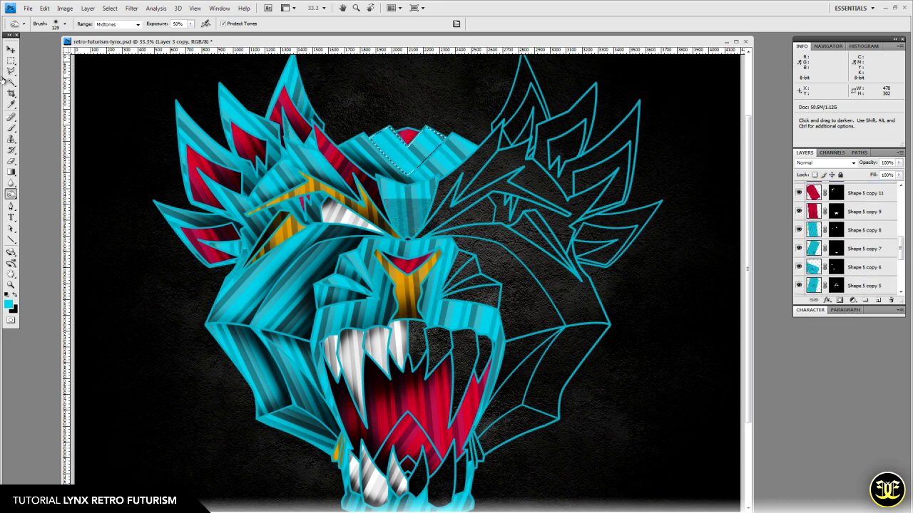
click(799, 266)
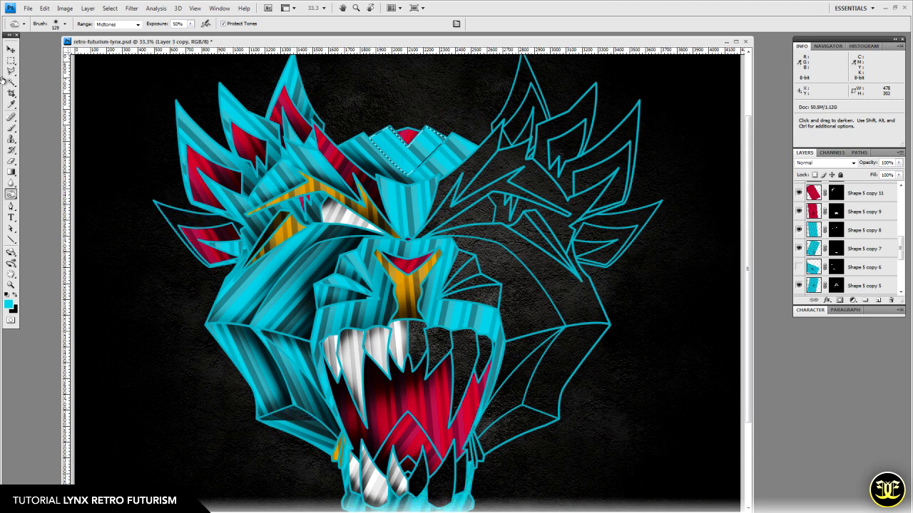
click(799, 267)
click(799, 285)
click(799, 285)
scroll(799, 268, down, 5)
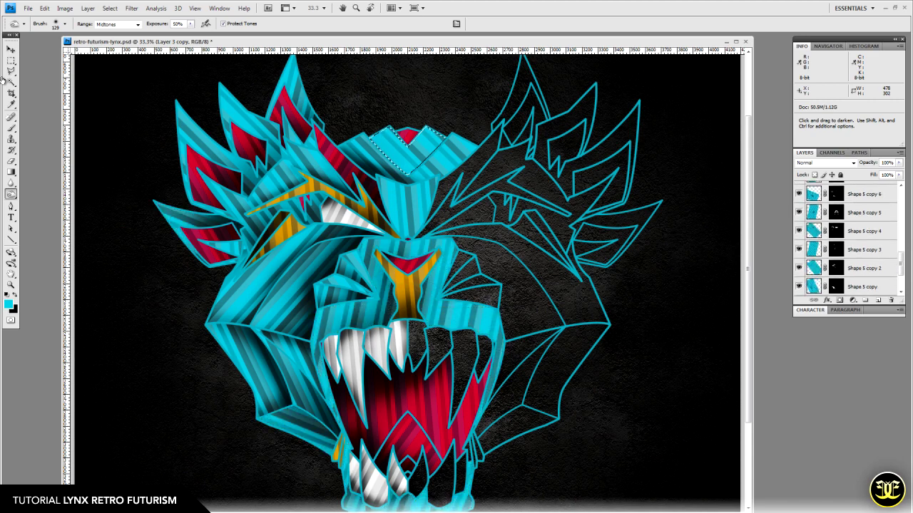
click(798, 269)
click(799, 268)
click(798, 249)
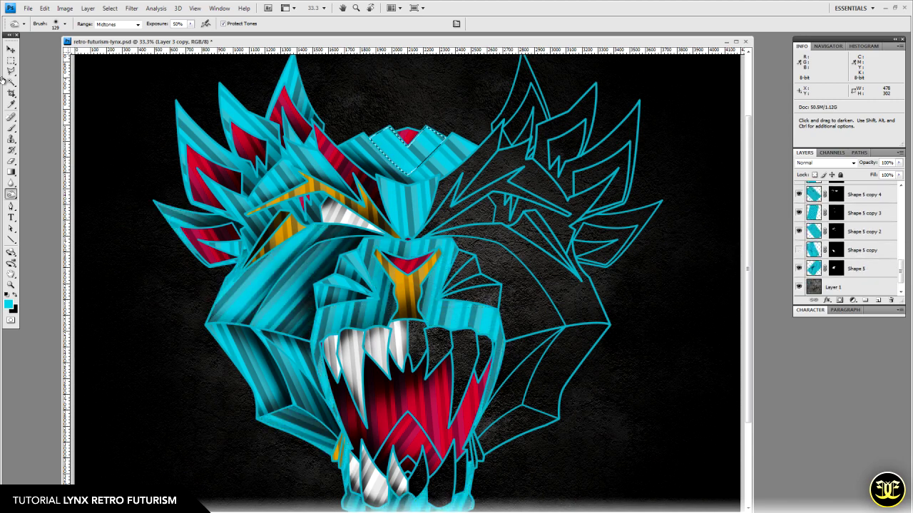
click(798, 250)
click(799, 231)
click(799, 231)
click(798, 212)
click(798, 212)
click(799, 194)
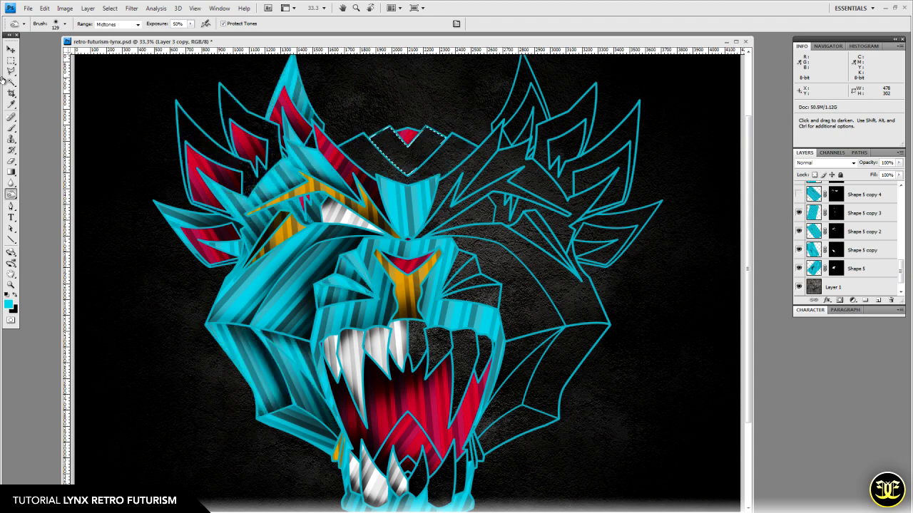
click(799, 194)
click(863, 194)
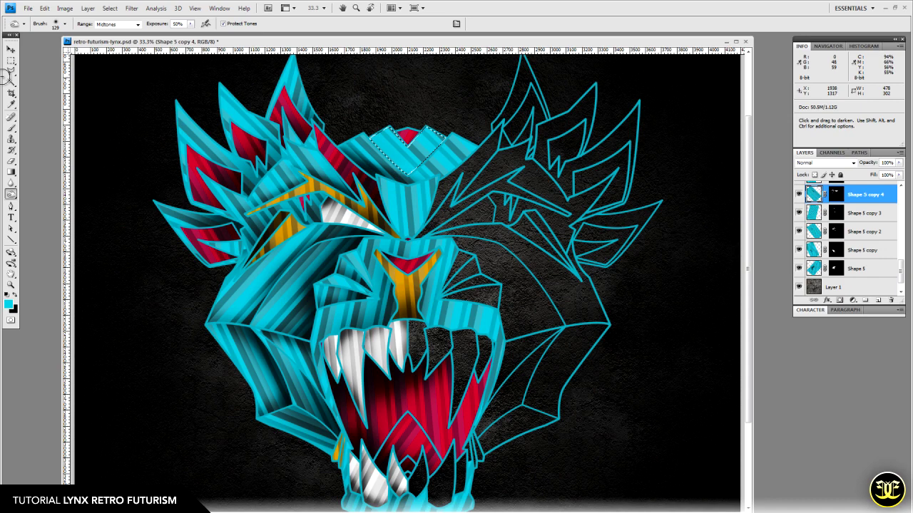
- Burn dark shading along the left edge of the V-shaped crest section with a 176 px brush, and deselect
right_click(459, 199)
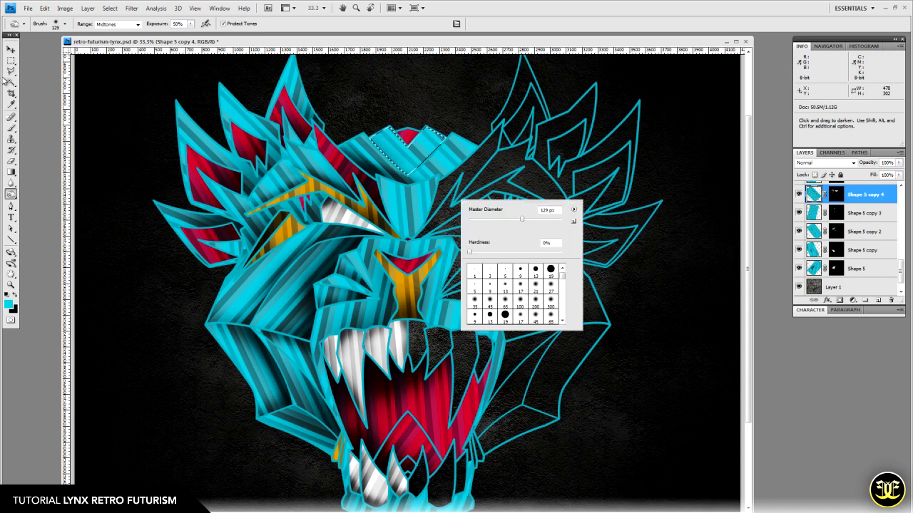
drag(523, 220, 536, 220)
click(394, 171)
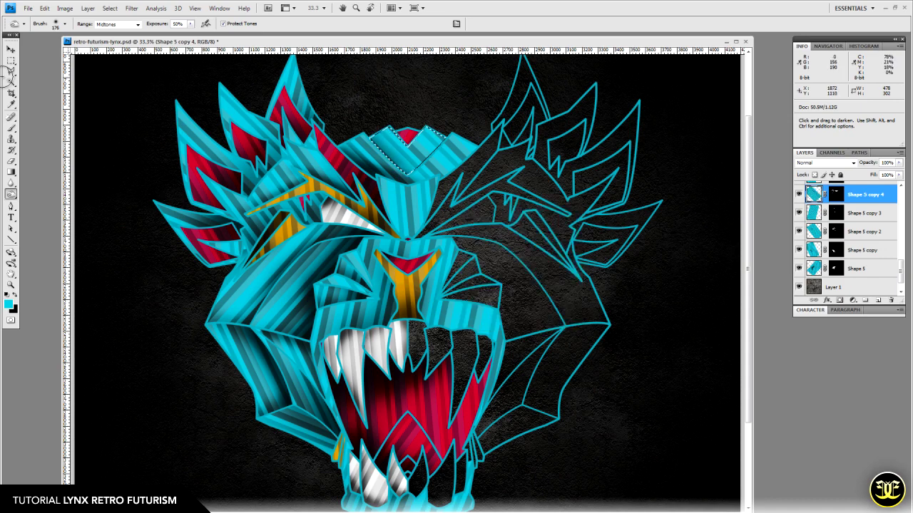
drag(363, 135, 411, 178)
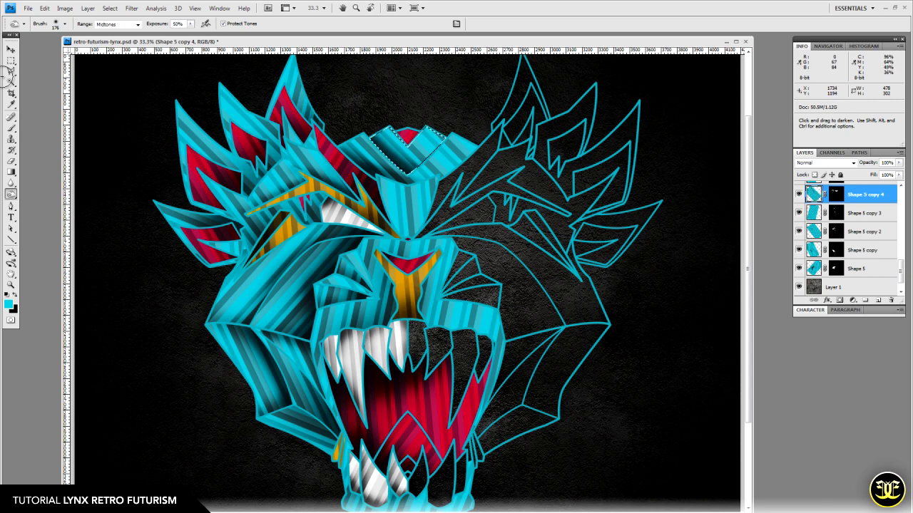
key(ctrl+d)
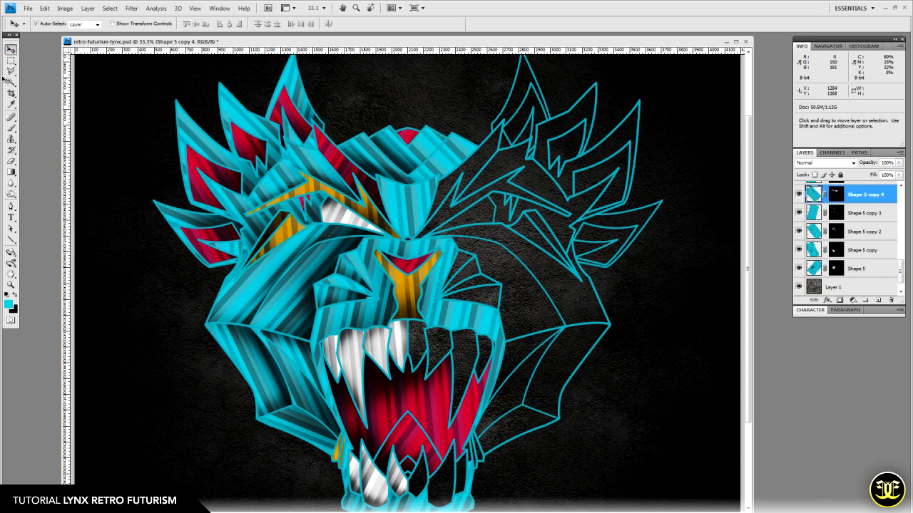
- Activate the Shape 5 copy 2 layer and burn dark shading along the brow and the base of the left ear spikes with the 176 px brush
ctrl+click(314, 170)
key(o)
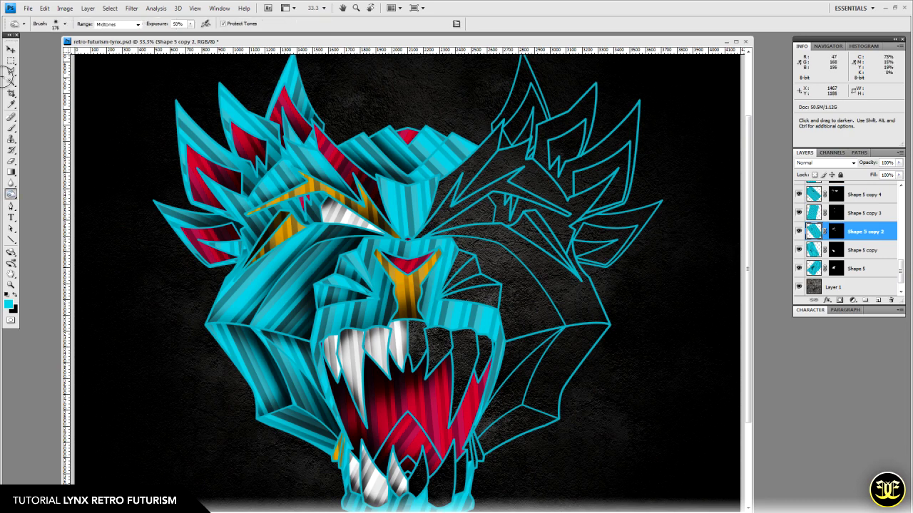
mouse_move(298, 141)
mouse_down()
mouse_move(346, 179)
mouse_move(300, 148)
mouse_move(277, 173)
mouse_move(273, 164)
mouse_move(279, 171)
mouse_move(259, 190)
mouse_move(295, 152)
mouse_up()
mouse_move(269, 184)
mouse_down()
mouse_move(241, 201)
mouse_move(204, 178)
mouse_up()
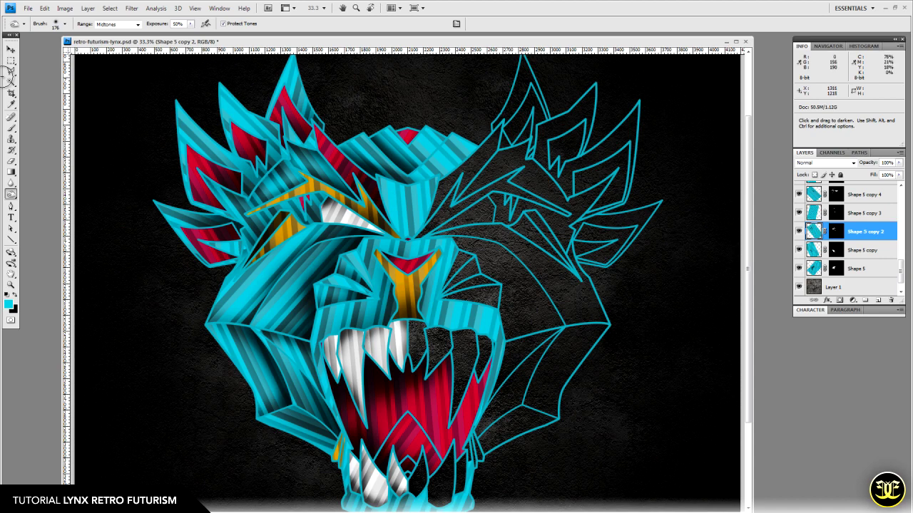
- Activate the Shape 5 copy 8 layer and burn dark shading along the left edge of the wedge between the eyes
click(11, 49)
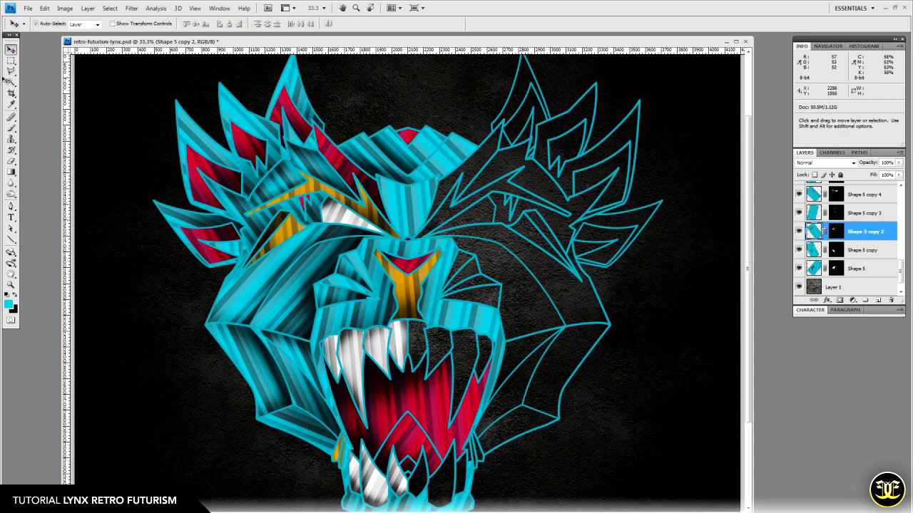
click(407, 199)
click(11, 193)
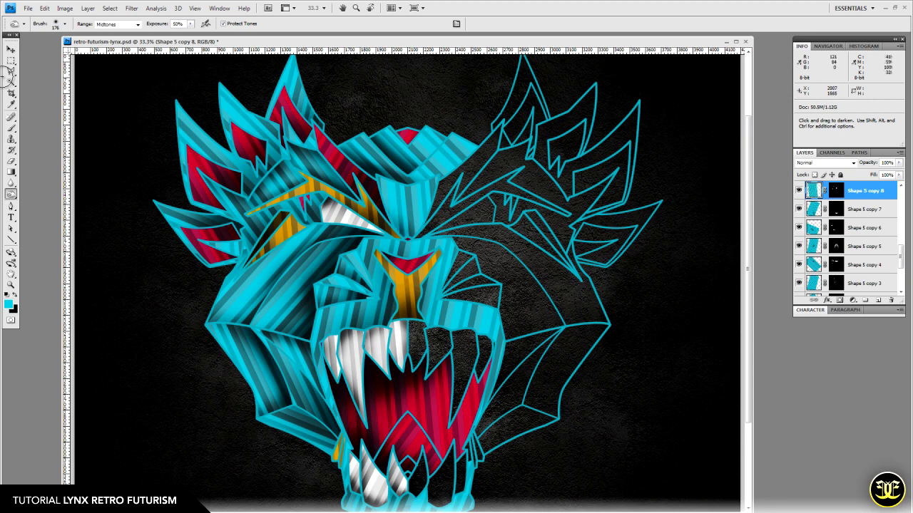
mouse_move(393, 233)
mouse_down()
mouse_move(381, 201)
mouse_move(400, 239)
mouse_move(373, 187)
mouse_up()
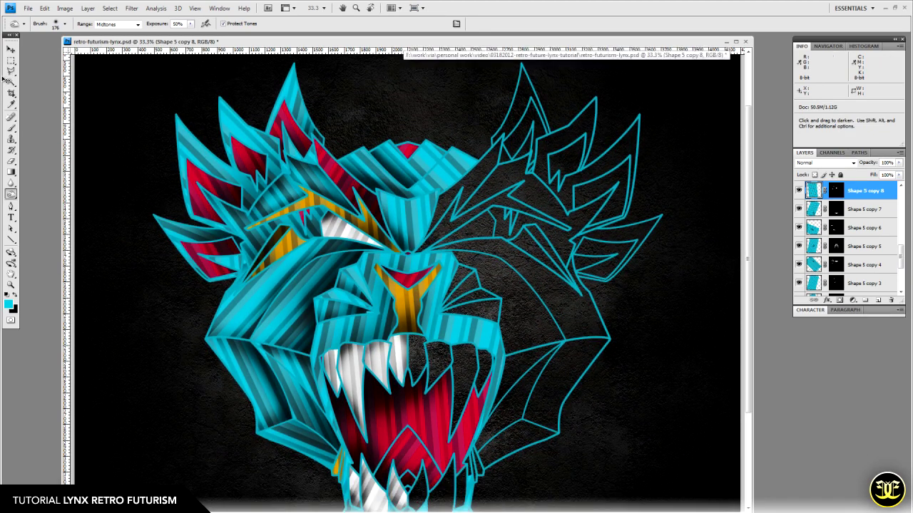
- Activate the Shape 5 copy 4 layer and burn dark shading along the left edges of the two outer cyan ear spikes
key(v)
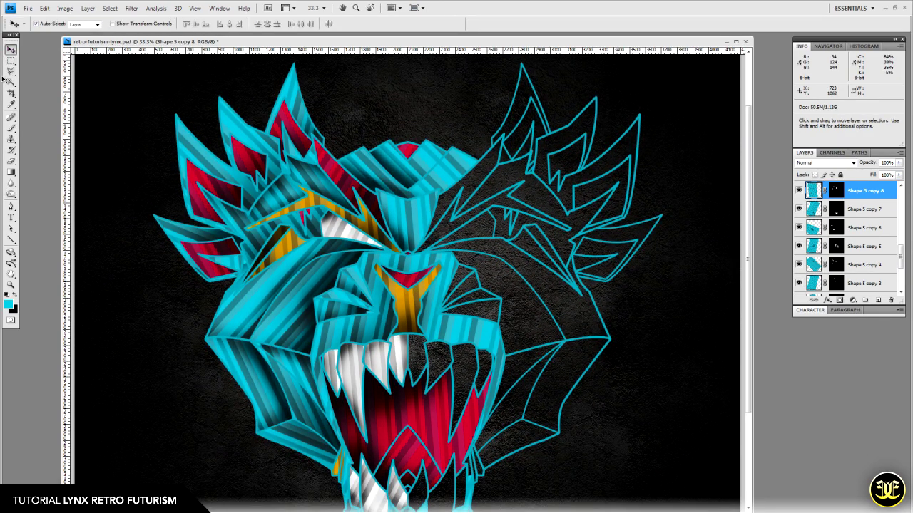
click(191, 155)
key(o)
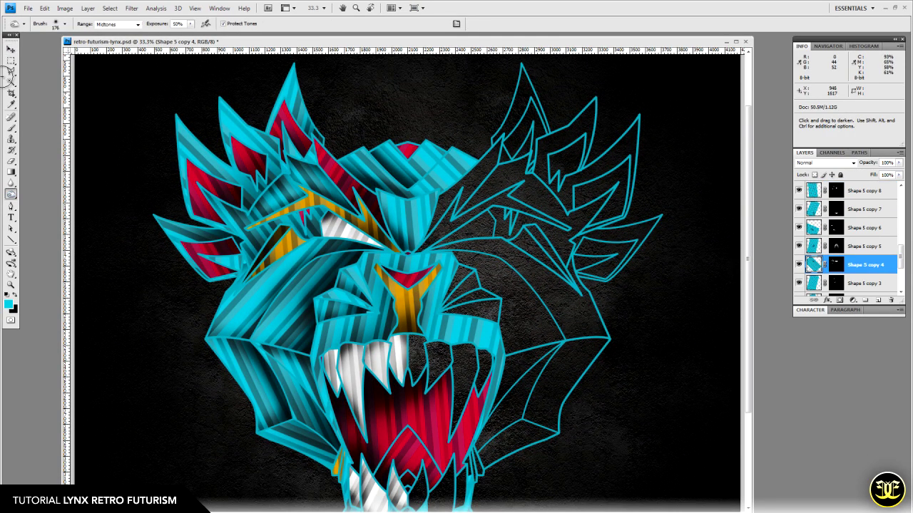
drag(182, 178, 189, 202)
drag(194, 236, 204, 248)
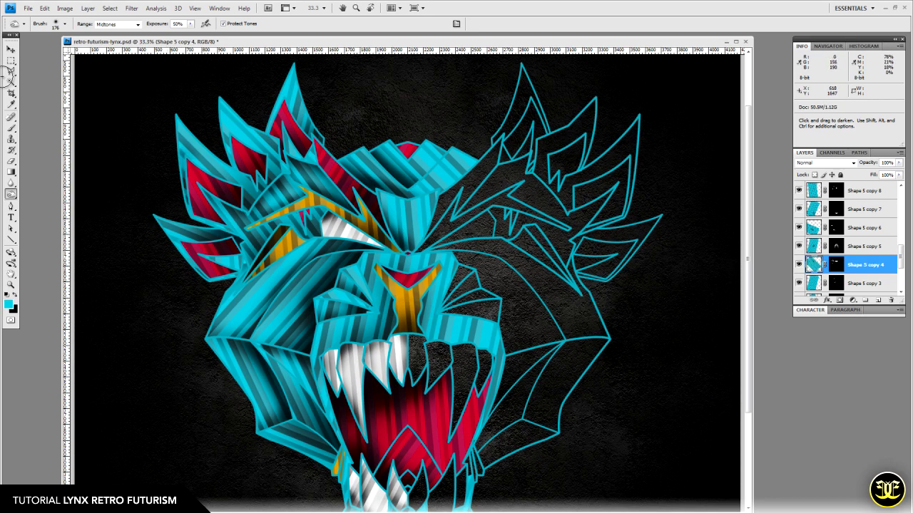
drag(224, 127, 228, 145)
drag(231, 171, 244, 177)
drag(224, 126, 228, 153)
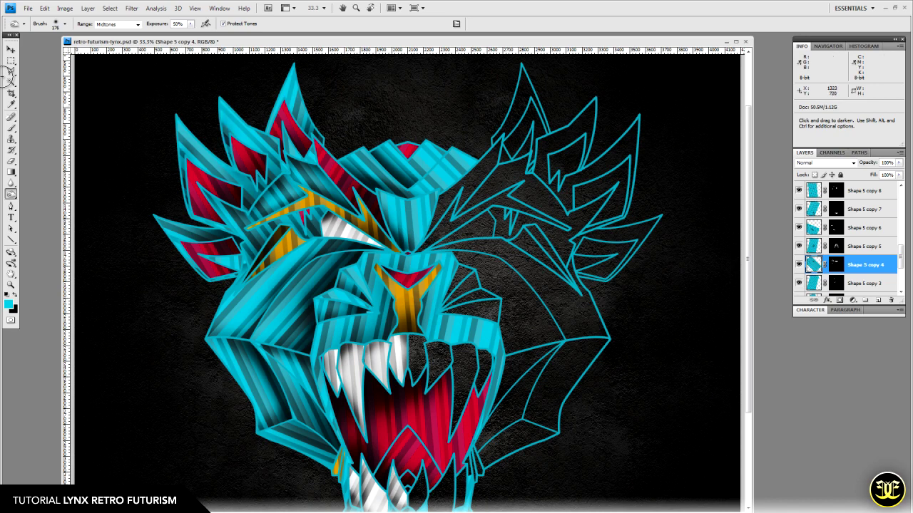
- Show the guides over the whole lynx head and hide the Layer 3 copy outline layer
click(11, 284)
click(45, 24)
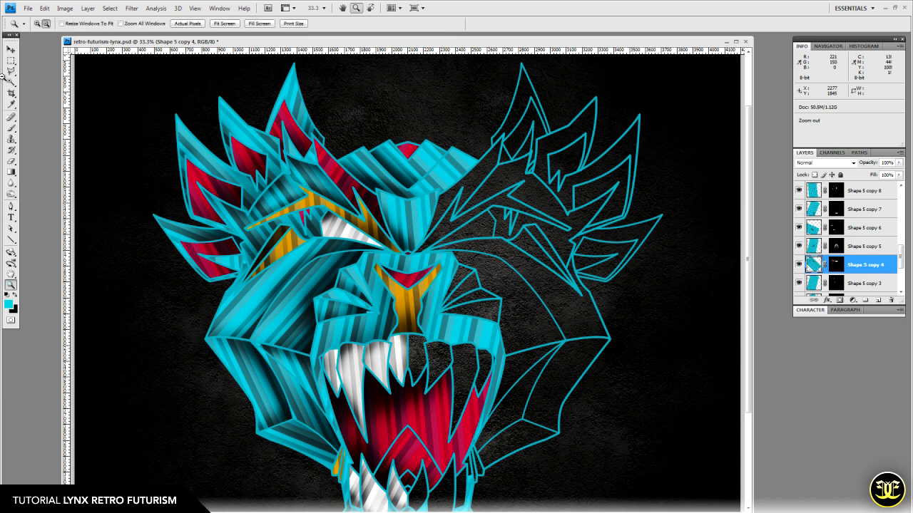
click(575, 278)
scroll(453, 279, down, 2)
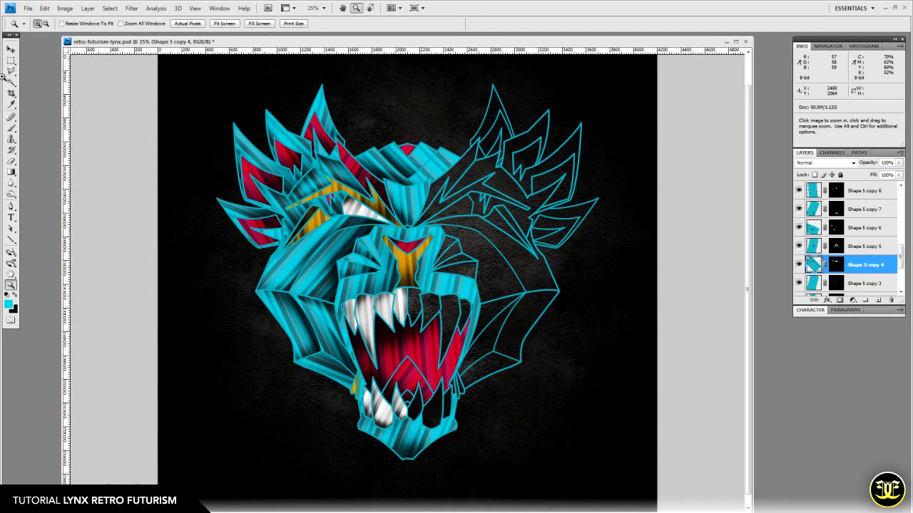
click(11, 59)
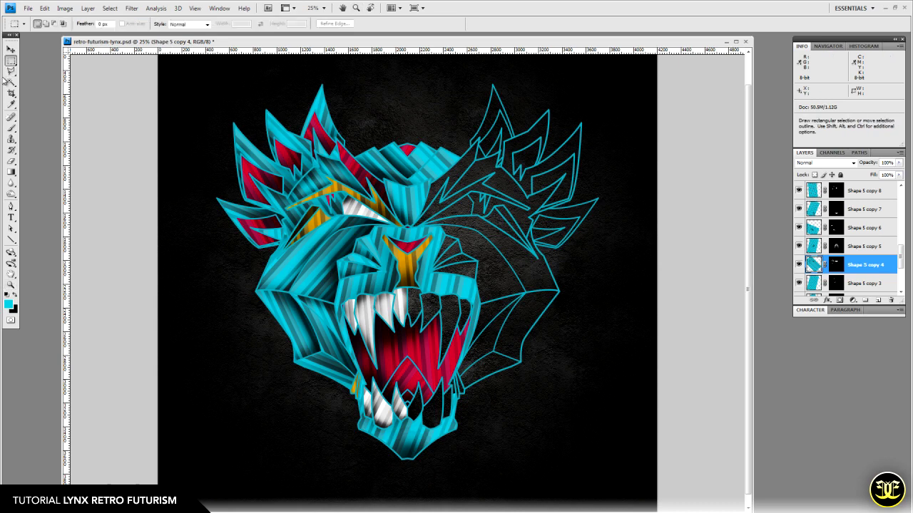
key(ctrl+;)
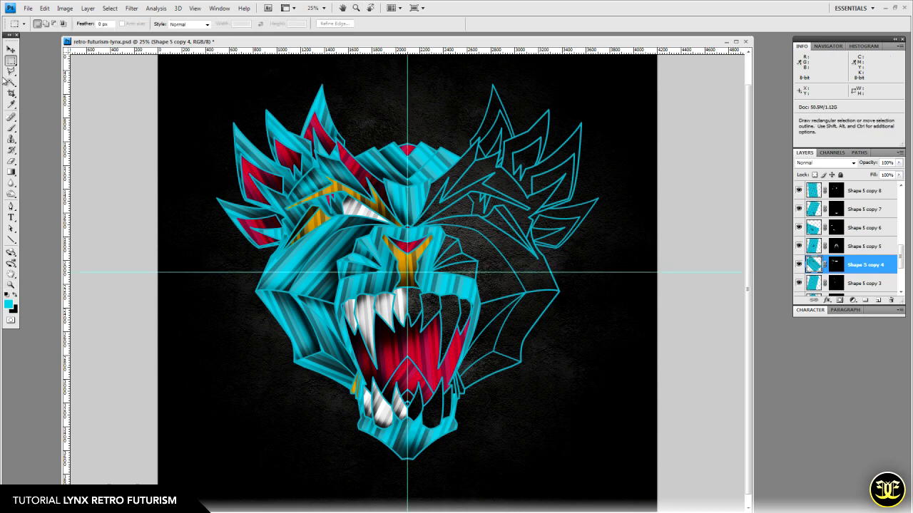
scroll(846, 239, up, 5)
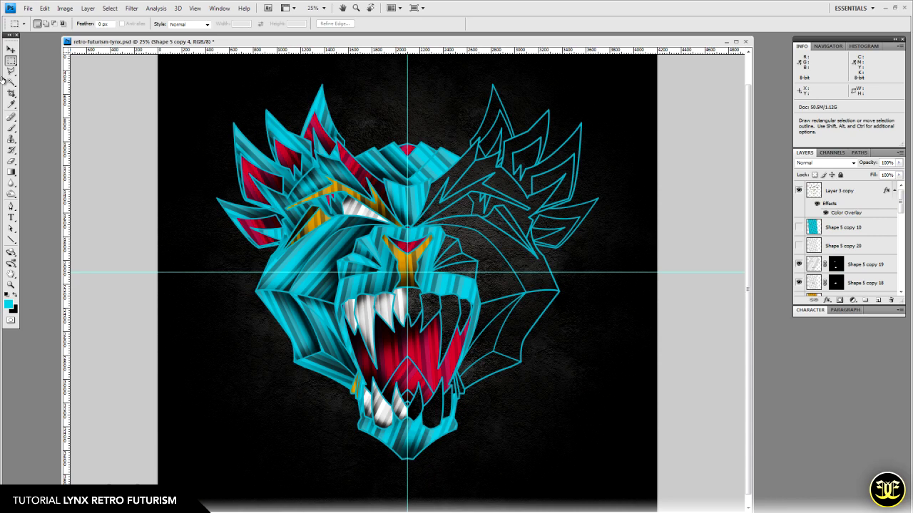
click(798, 191)
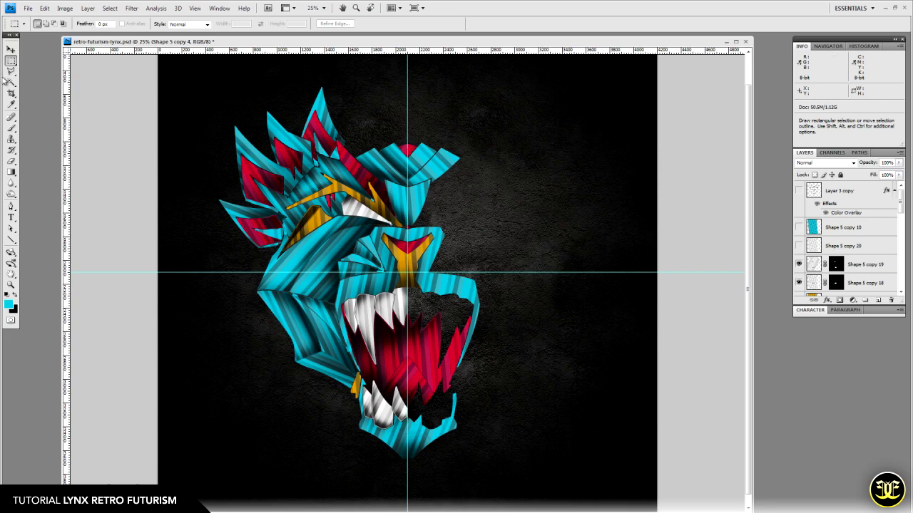
- Select the right half of the head from the vertical center guide with a rectangular marquee about 1395 by 3120 pixels
key(z)
key(ctrl+plus)
key(ctrl+plus)
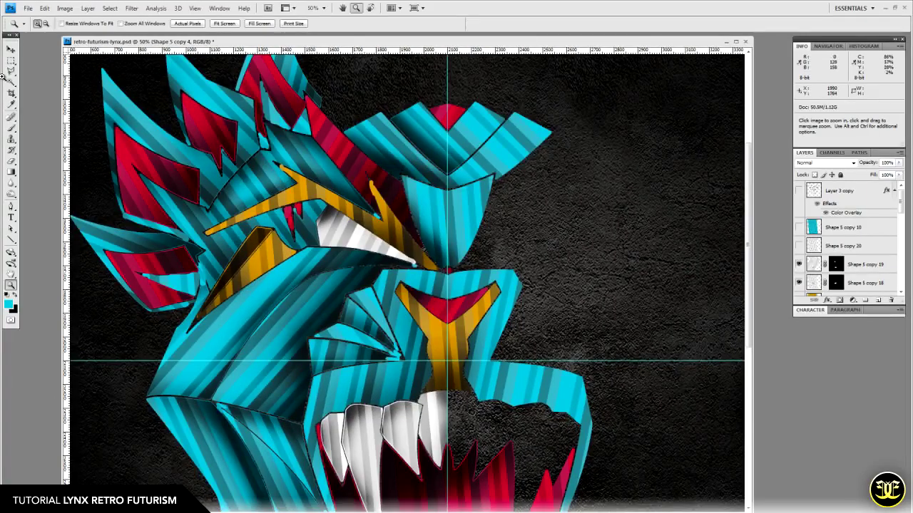
key(ctrl+minus)
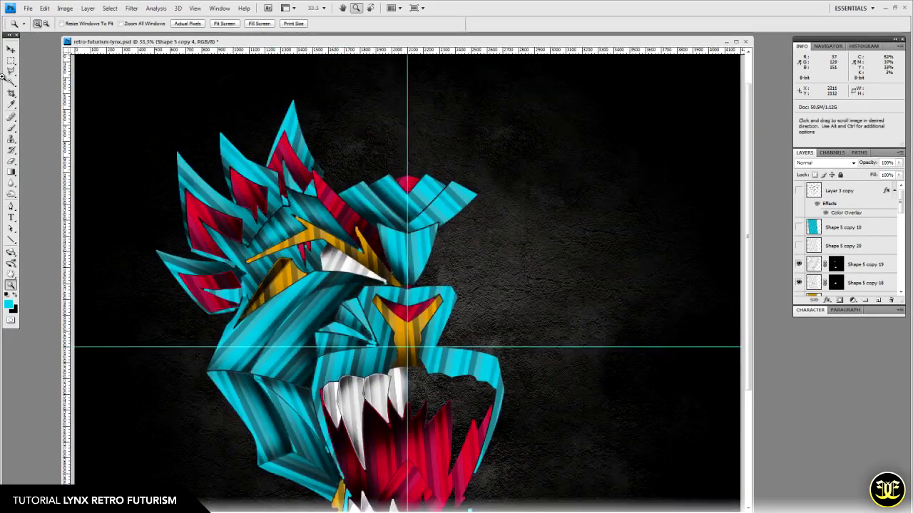
drag(425, 349, 425, 263)
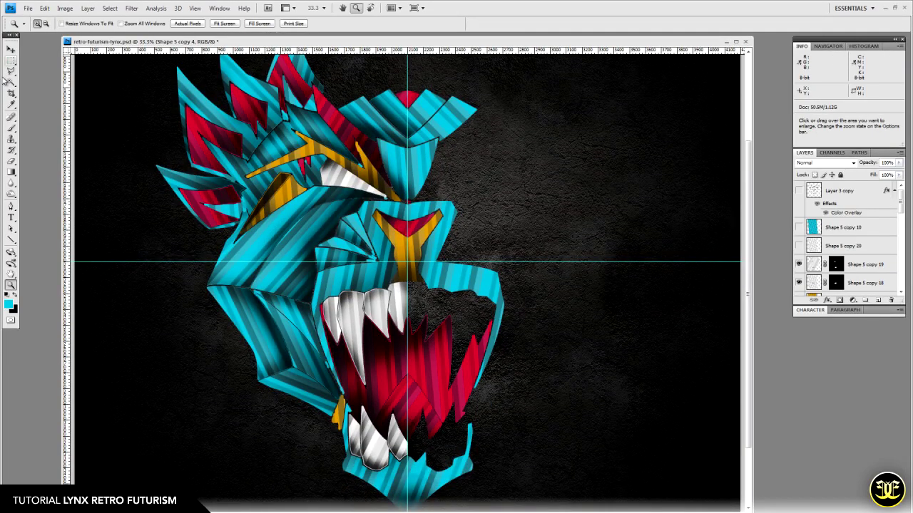
click(11, 61)
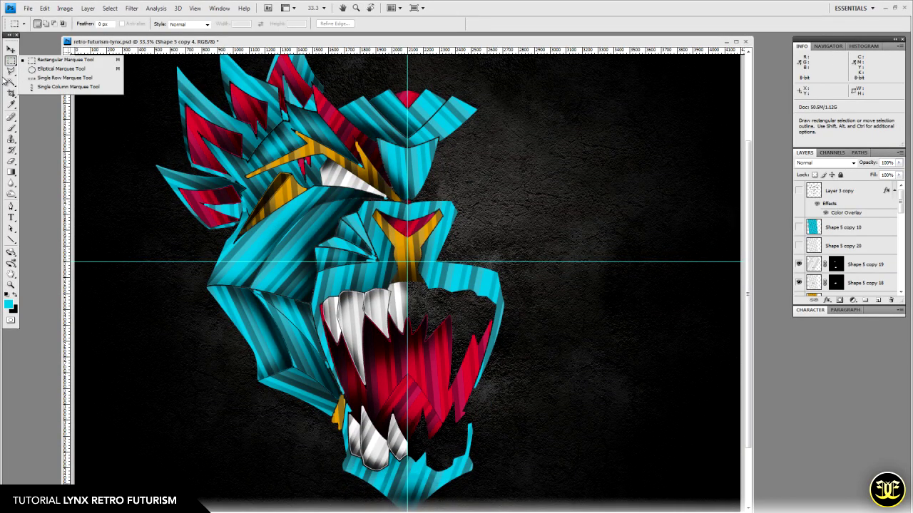
click(4, 80)
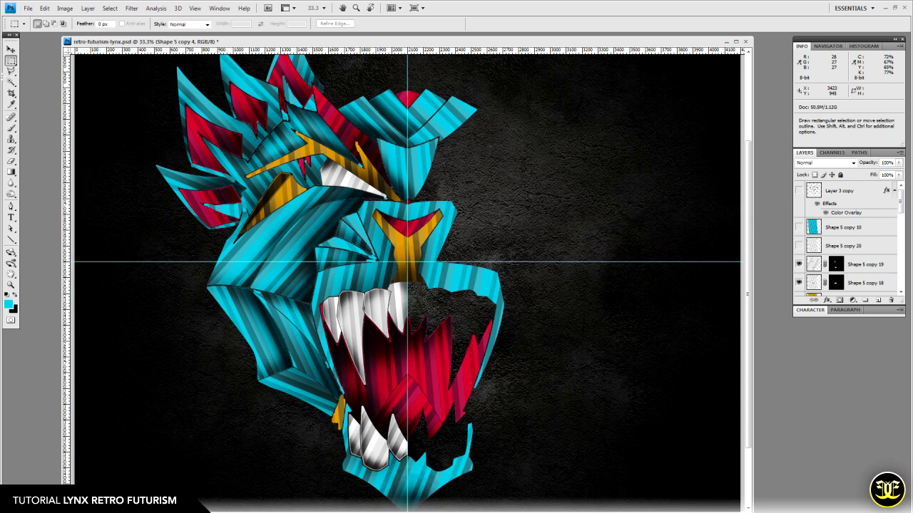
drag(628, 66, 407, 503)
key(space)
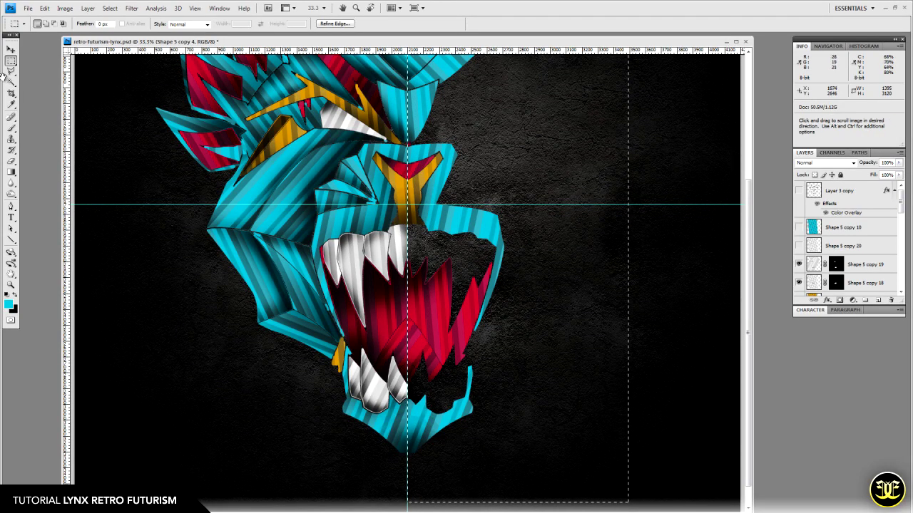
drag(327, 279, 328, 373)
scroll(6, 80, down, 3)
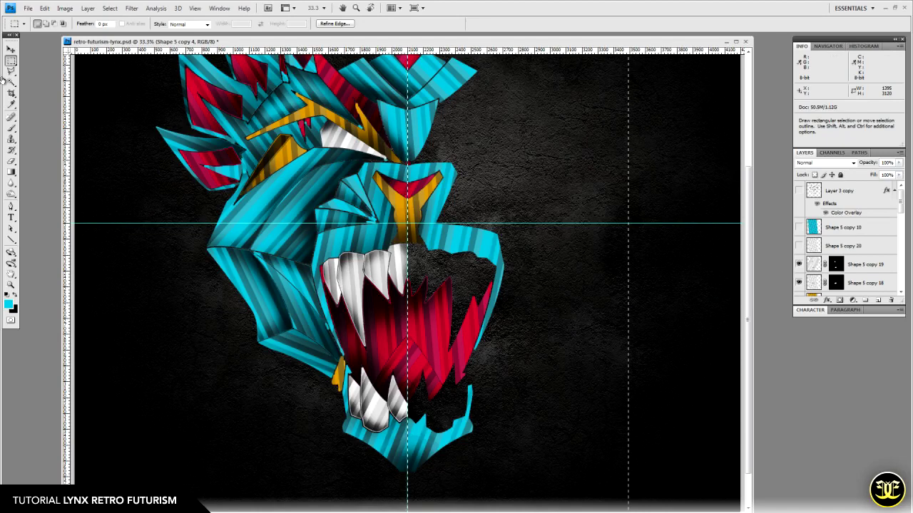
- Enlarge the layer list and clear the selected right half from Shape 5 copy 19, copy 18, copy 16 and copy 15
drag(849, 306, 848, 391)
click(864, 265)
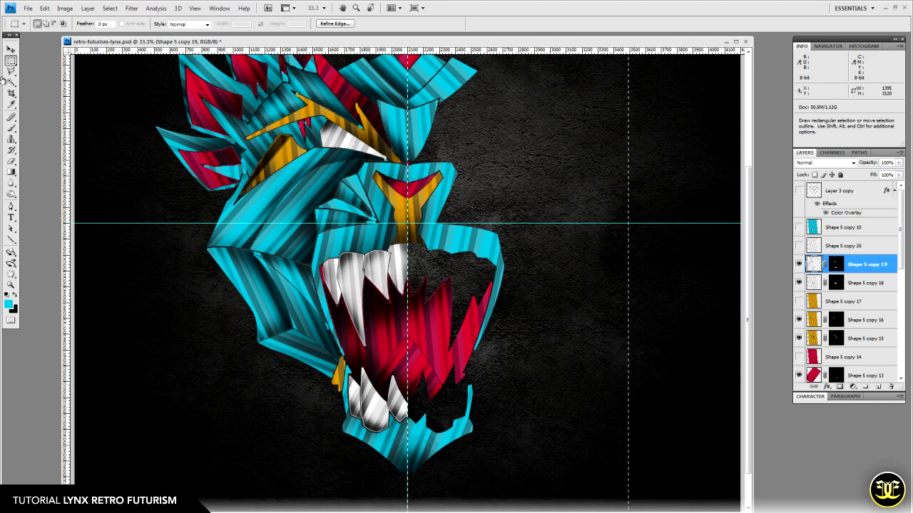
key(alt+bracketleft)
key(alt+bracketleft)
key(alt+bracketleft)
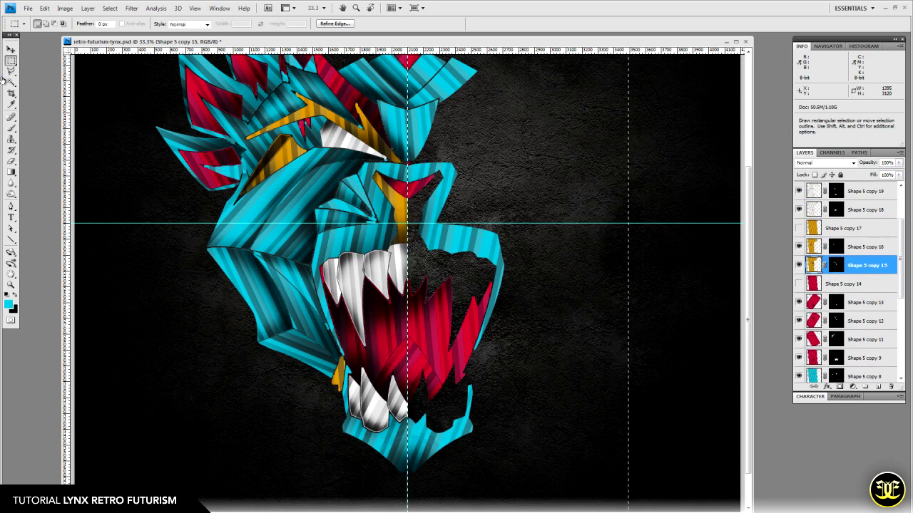
- Clear the selected right half from the red stripe layers Shape 5 copy 13, copy 12, copy 11 and copy 9
key(alt+bracketleft)
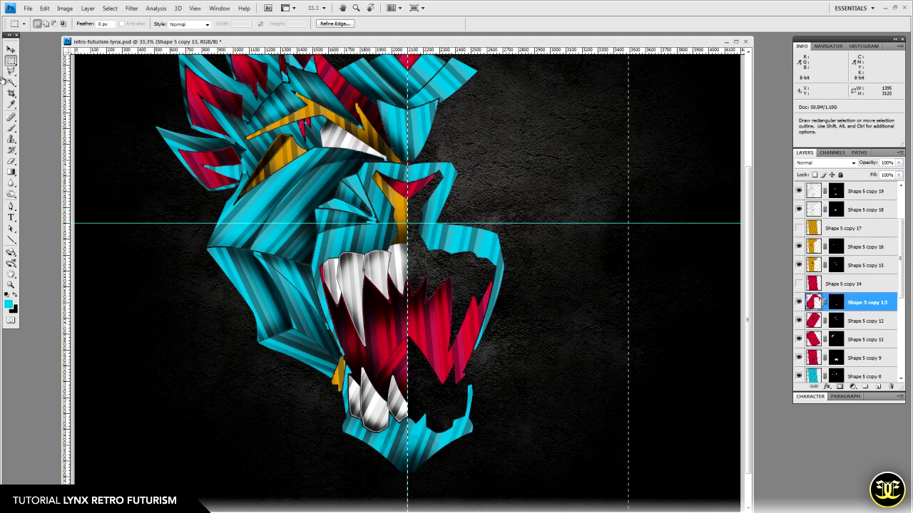
key(alt+bracketleft)
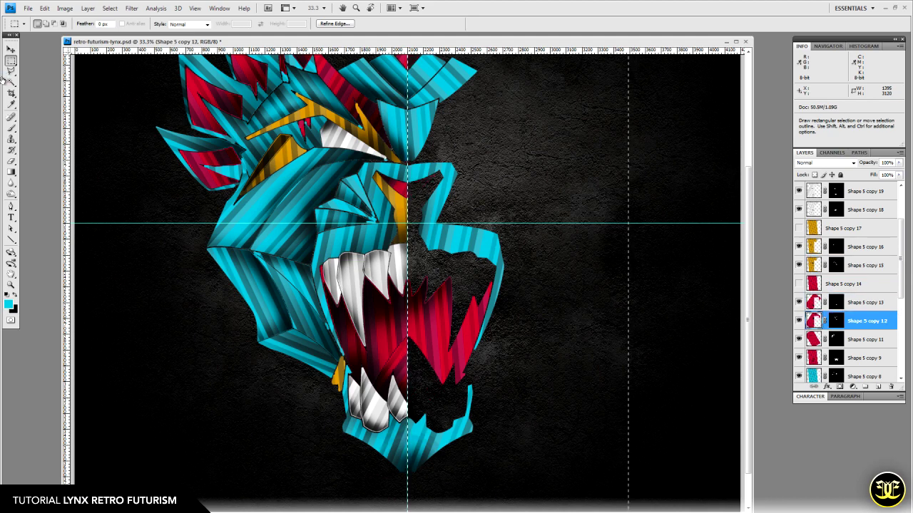
key(alt+bracketleft)
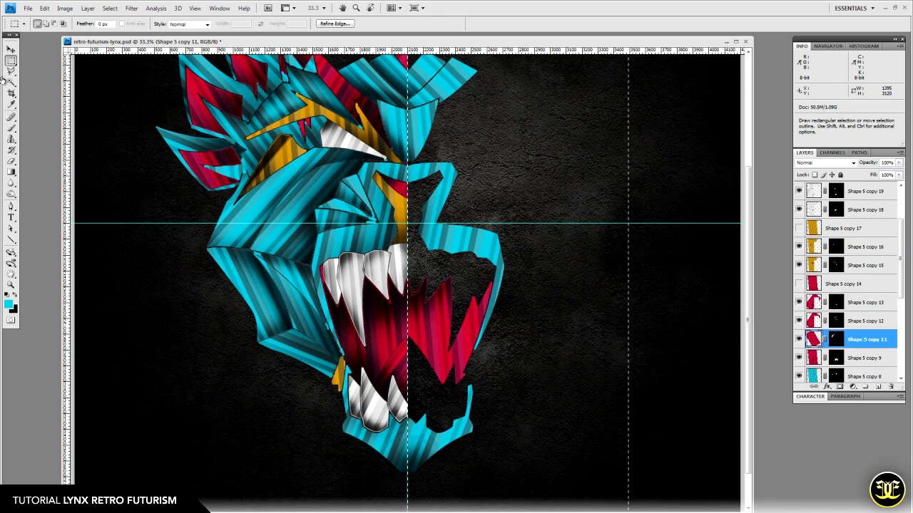
key(alt+bracketleft)
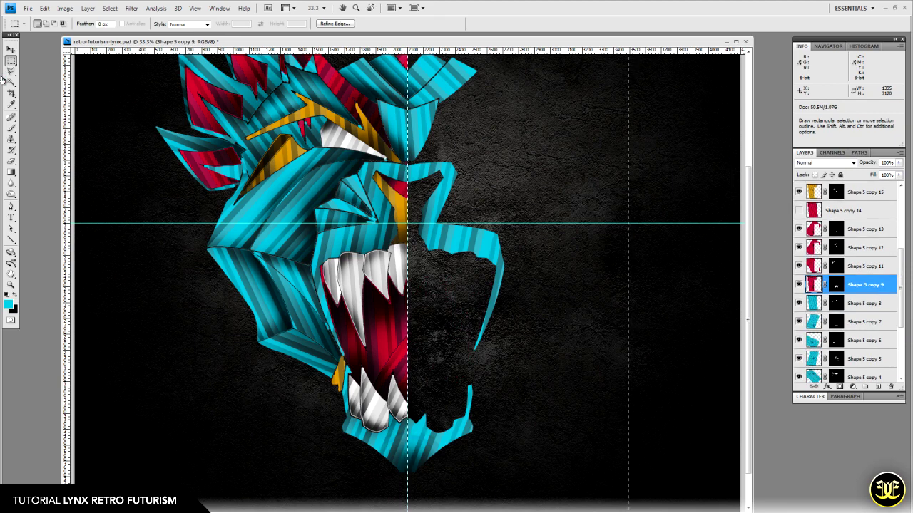
- Clear the selected right half from the cyan stripe layers Shape 5 copy 8, copy 7, copy 6 and copy 5
key(alt+bracketleft)
key(alt+bracketleft)
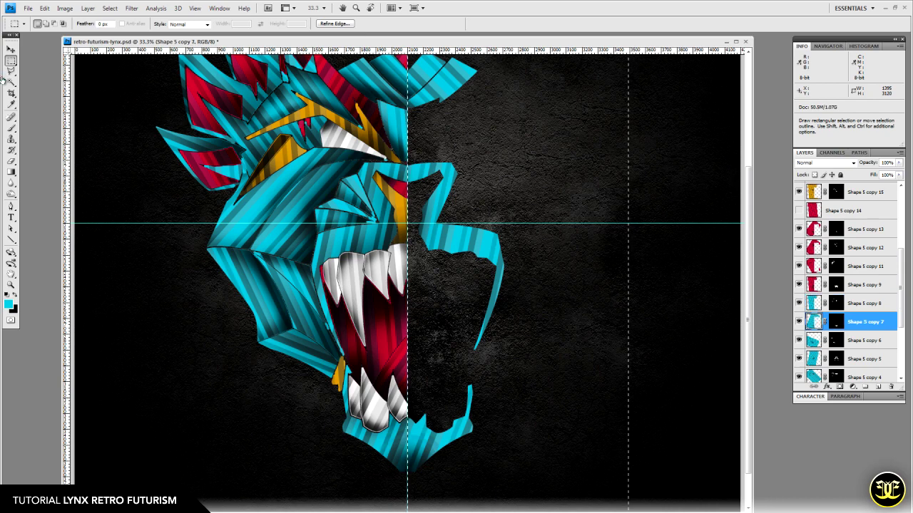
key(alt+bracketleft)
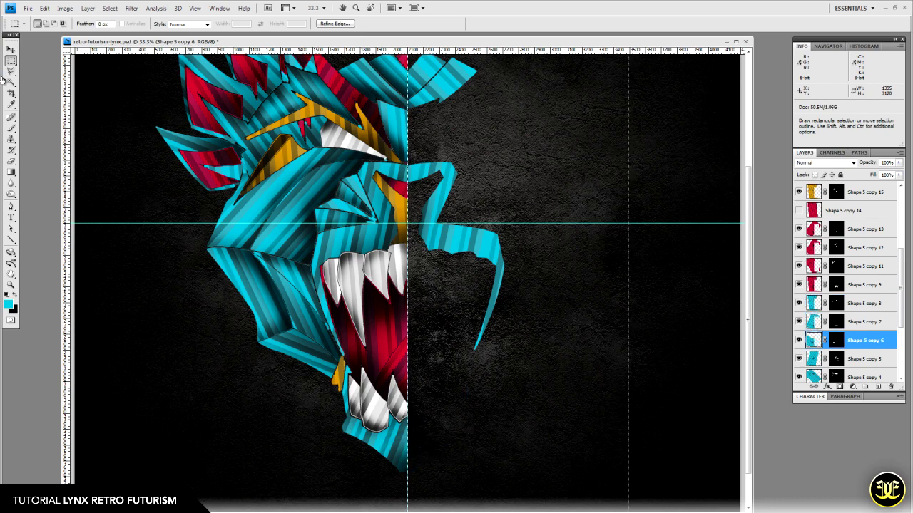
key(alt+bracketleft)
key(Delete)
- Clear the selected right half from Shape 5 copy 4, activate Shape 5 copy 3, and deselect
key(alt+bracketleft)
key(alt+bracketleft)
key(alt+bracketright)
key(alt+bracketright)
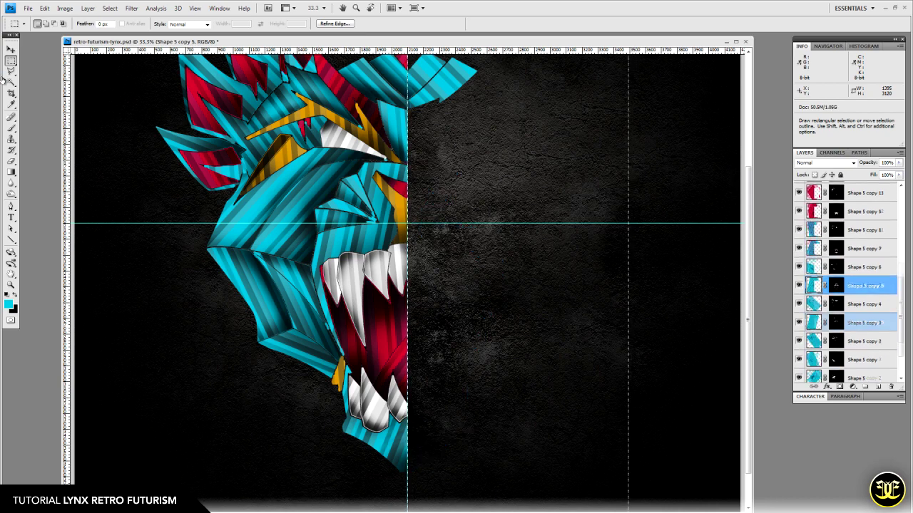
key(alt+bracketleft)
key(Delete)
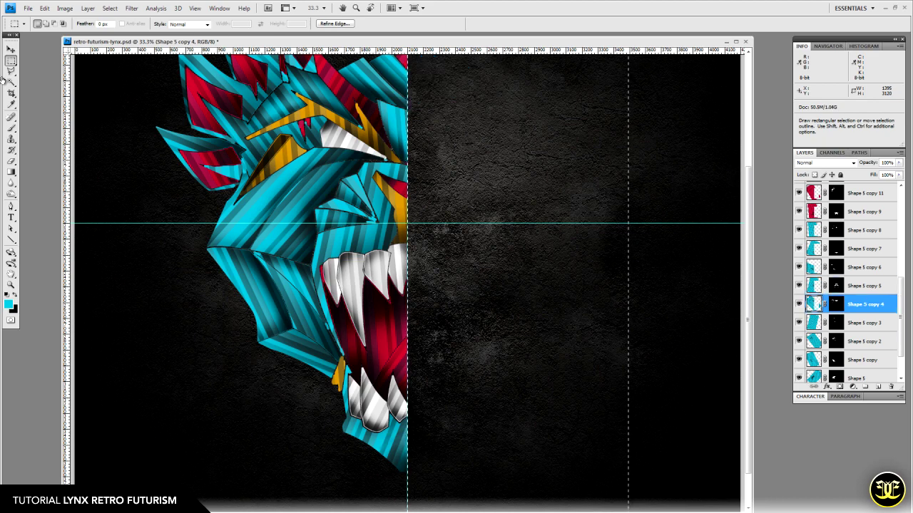
key(alt+bracketleft)
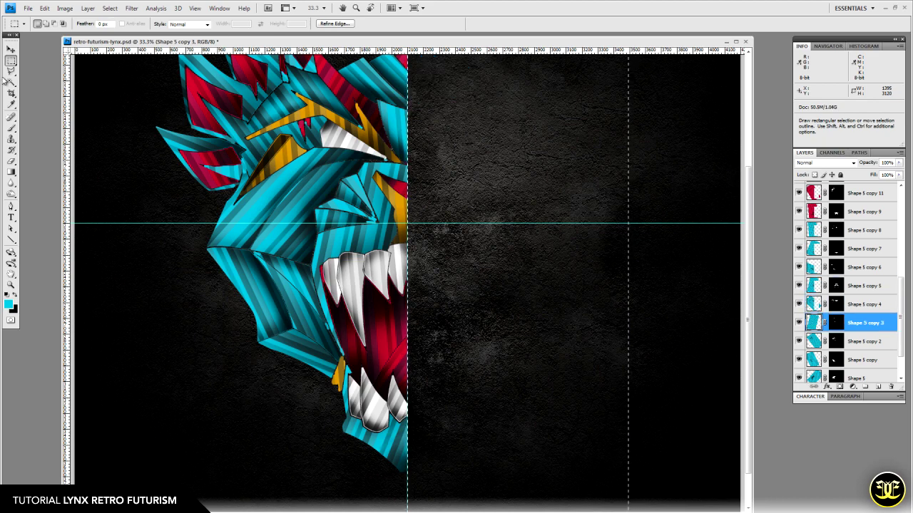
scroll(8, 82, up, 2)
scroll(7, 82, up, 2)
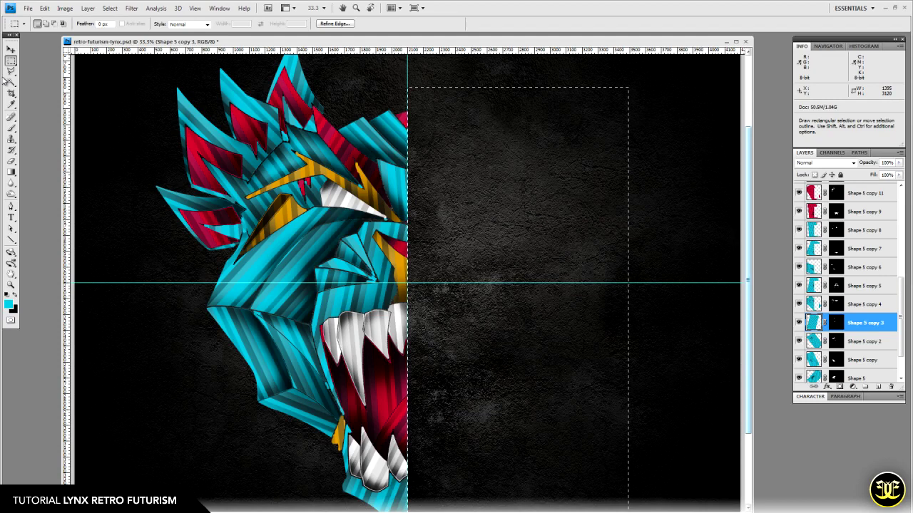
key(ctrl+d)
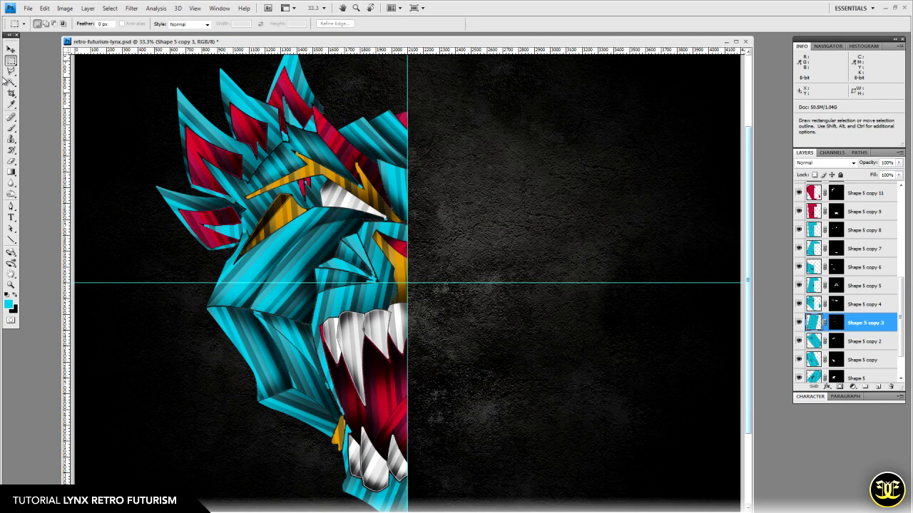
- Hide the guides and move the hidden layers Shape 5 copy 17 and copy 14 directly above Shape 5 copy 19
key(ctrl)
key(ctrl+semicolon)
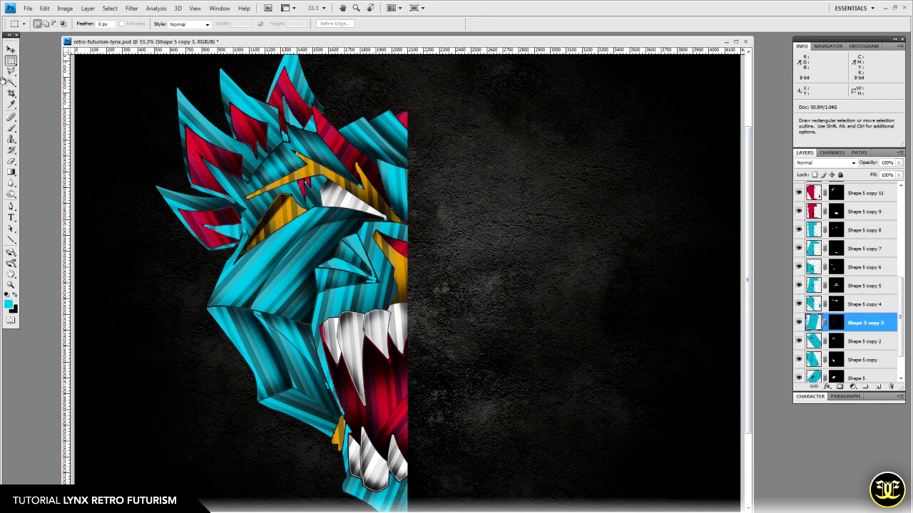
drag(901, 316, 901, 254)
scroll(849, 285, up, 3)
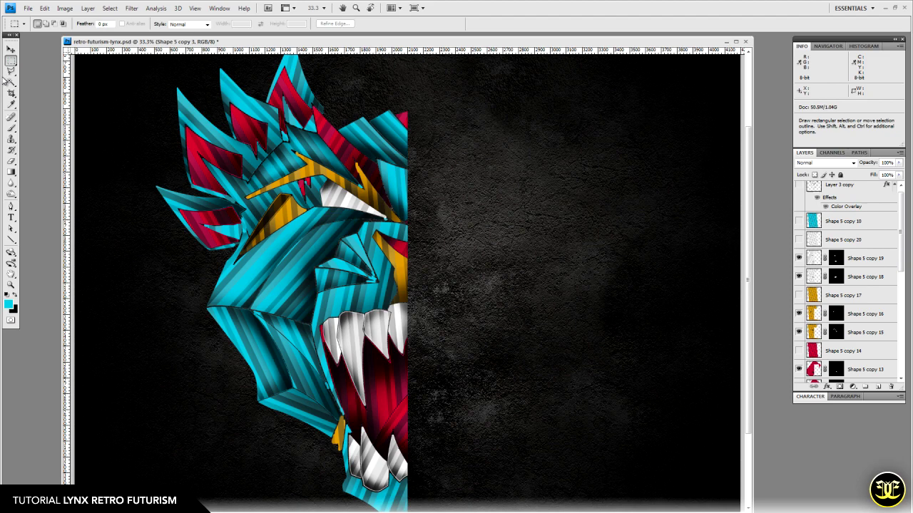
key(v)
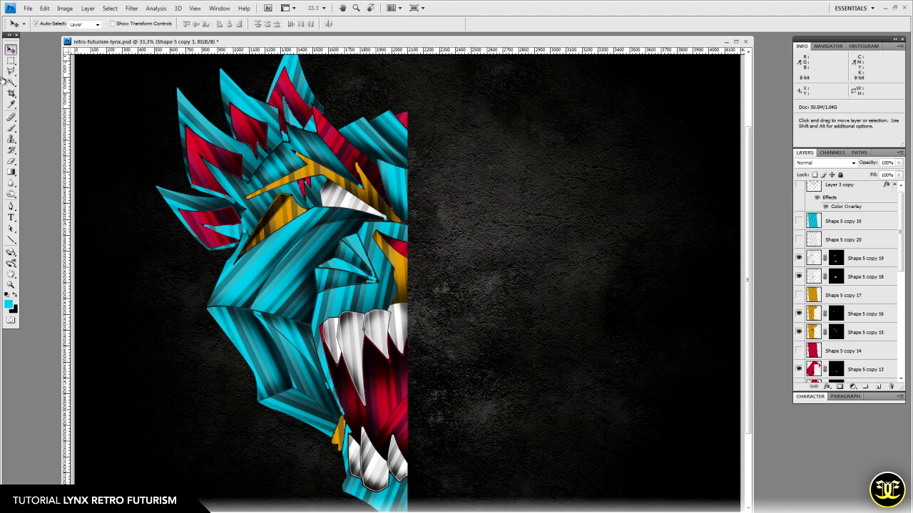
click(799, 221)
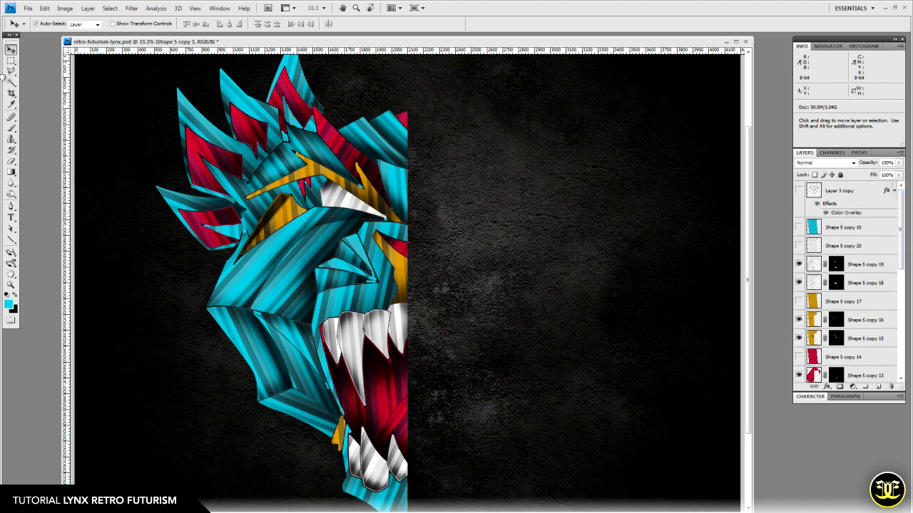
drag(849, 301, 846, 255)
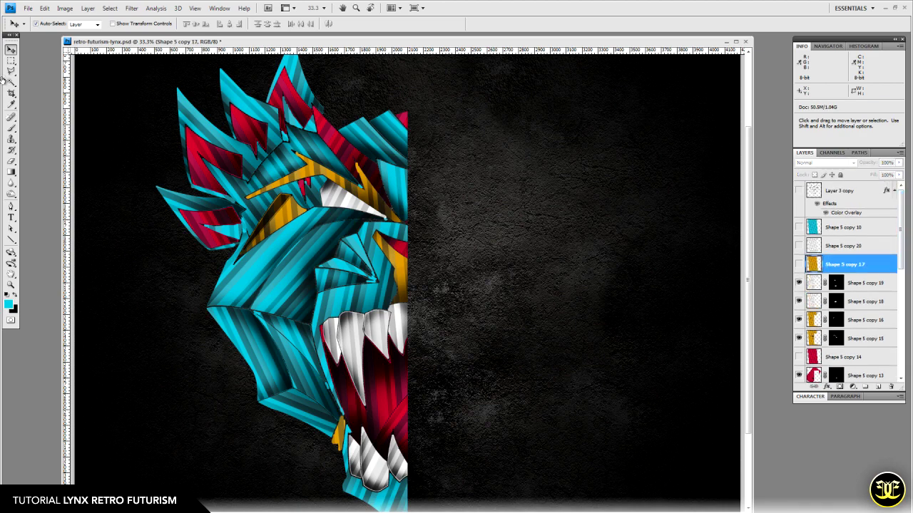
drag(849, 356, 846, 282)
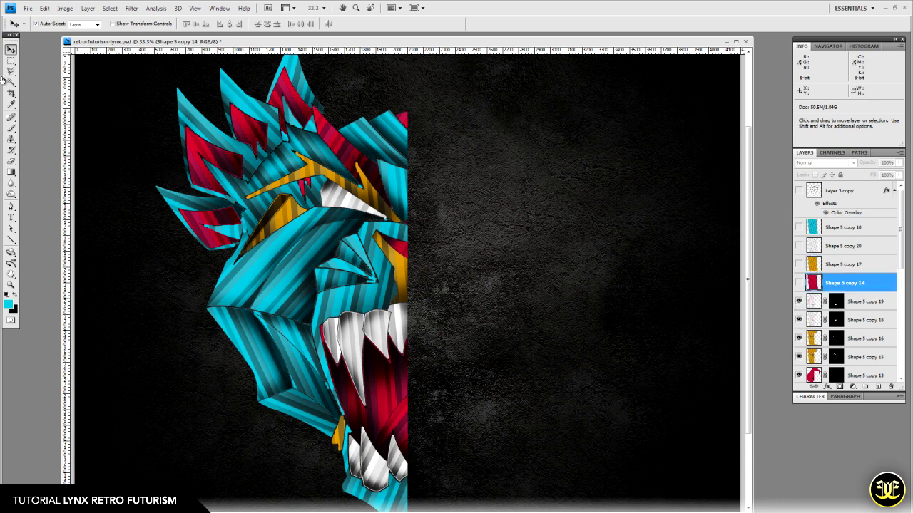
- Merge all the masked stripe layers from Shape 5 copy 19 down to Shape 5 into one layer
click(865, 301)
scroll(865, 301, down, 5)
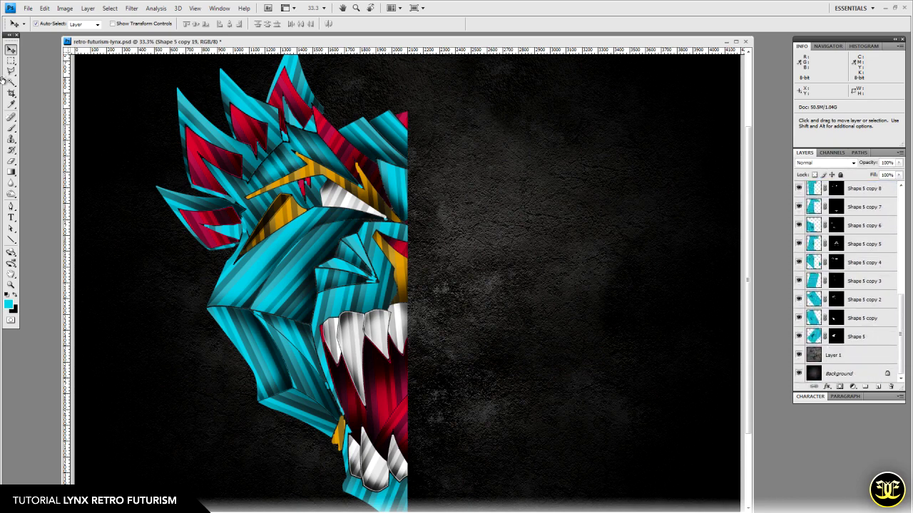
scroll(849, 282, up, 5)
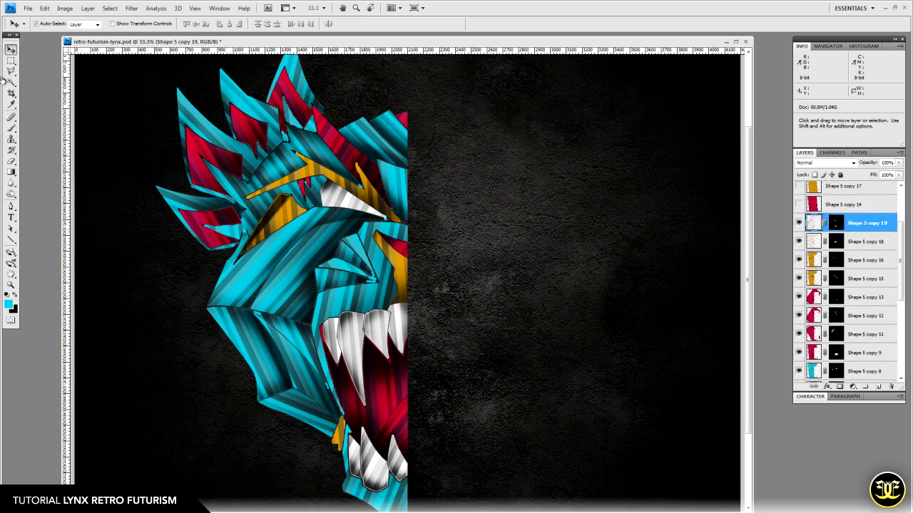
scroll(848, 282, down, 5)
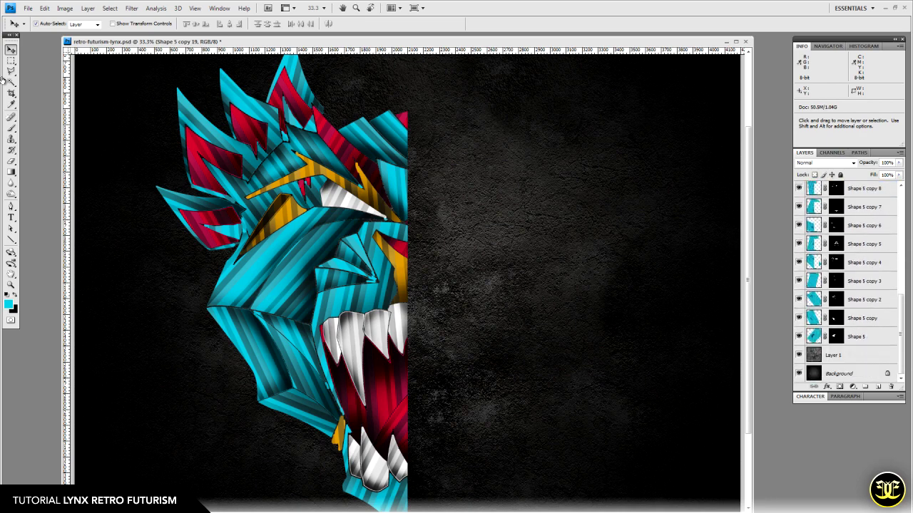
shift+click(857, 338)
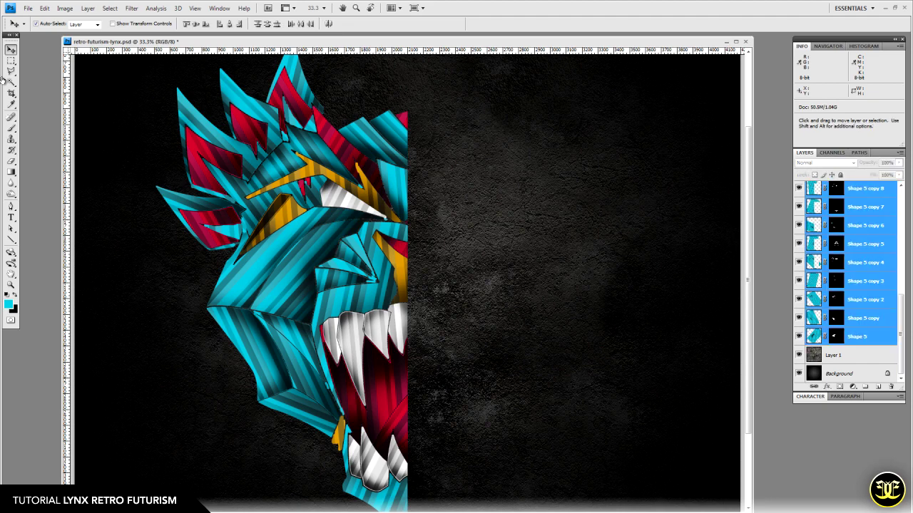
key(ctrl+e)
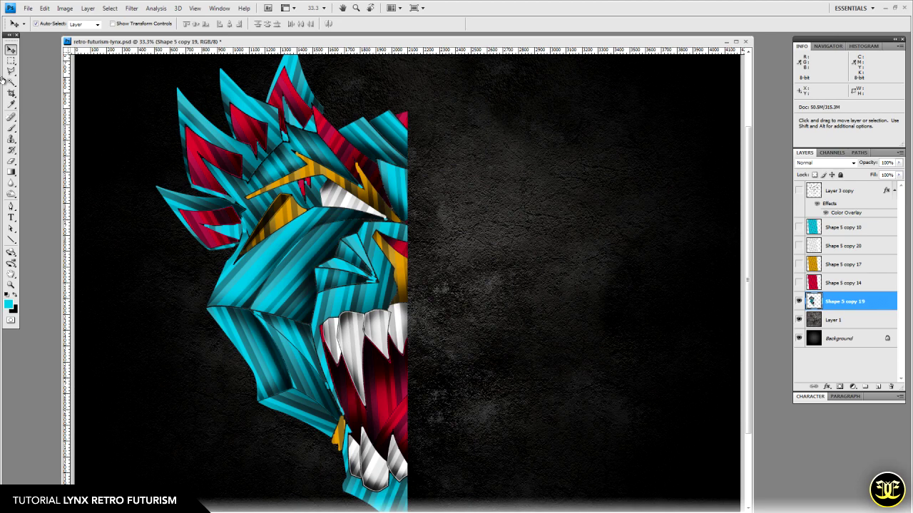
- Duplicate the merged half-head layer and flip the copy horizontally
key(ctrl+j)
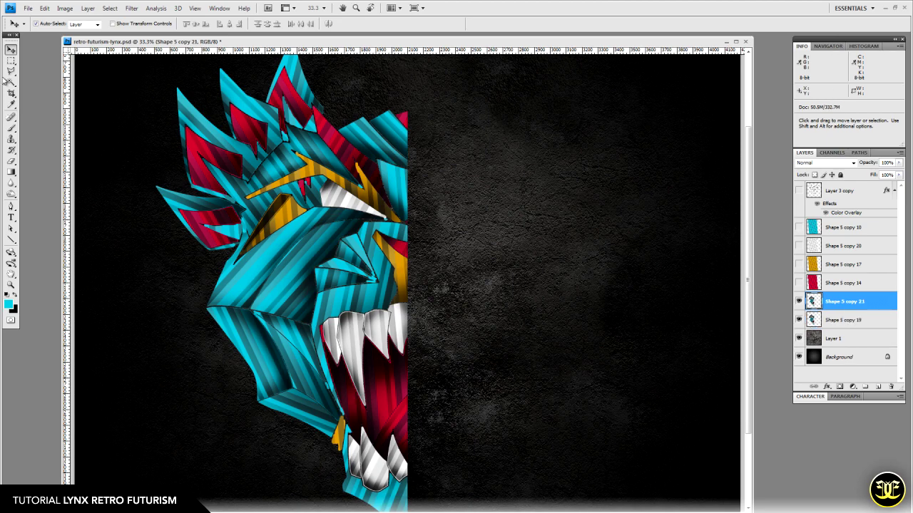
click(44, 7)
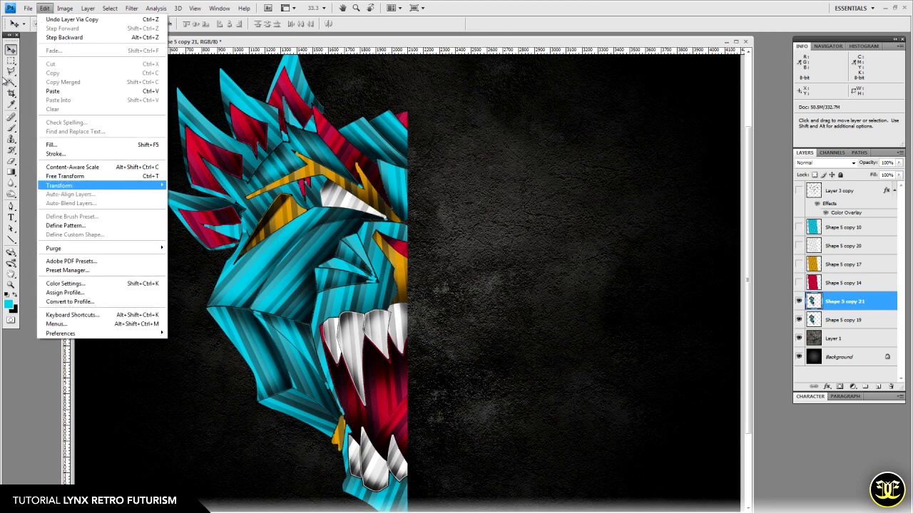
mouse_move(86, 186)
click(192, 288)
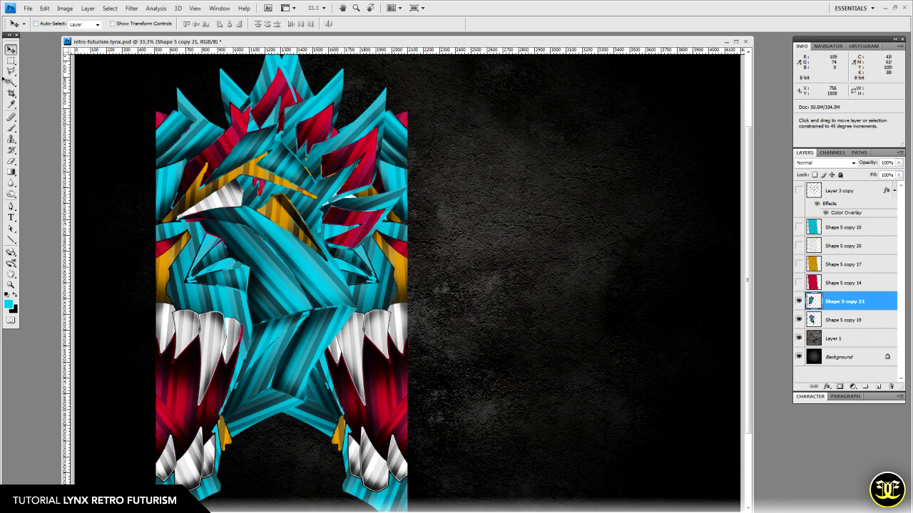
- Move the flipped half straight across to meet the original at the head's center line, and merge the two halves into one layer
drag(173, 195, 288, 195)
drag(345, 424, 596, 424)
drag(425, 194, 429, 194)
drag(615, 424, 609, 424)
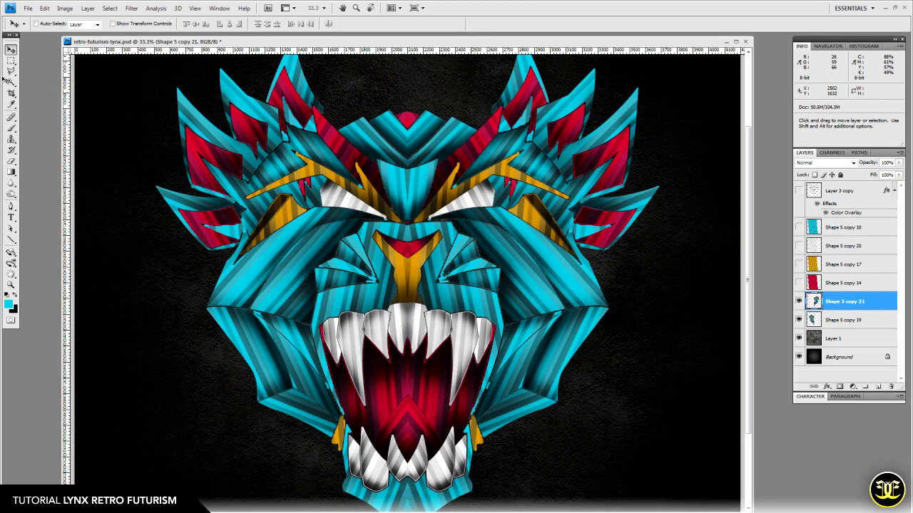
key(ctrl+e)
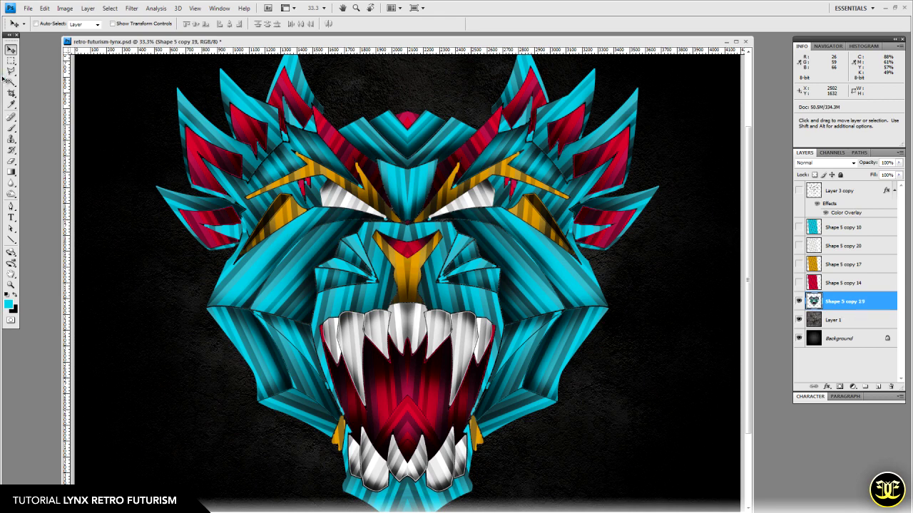